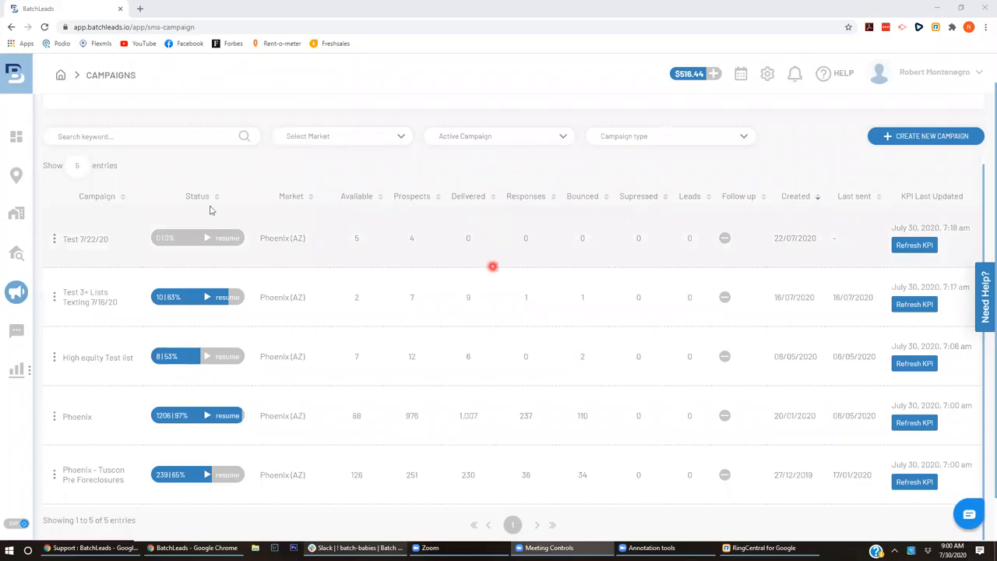
- Return to the dashboard showing 65,206 total properties and 3,332 vacants
{"action": "left_click", "coordinate": [17, 137]}
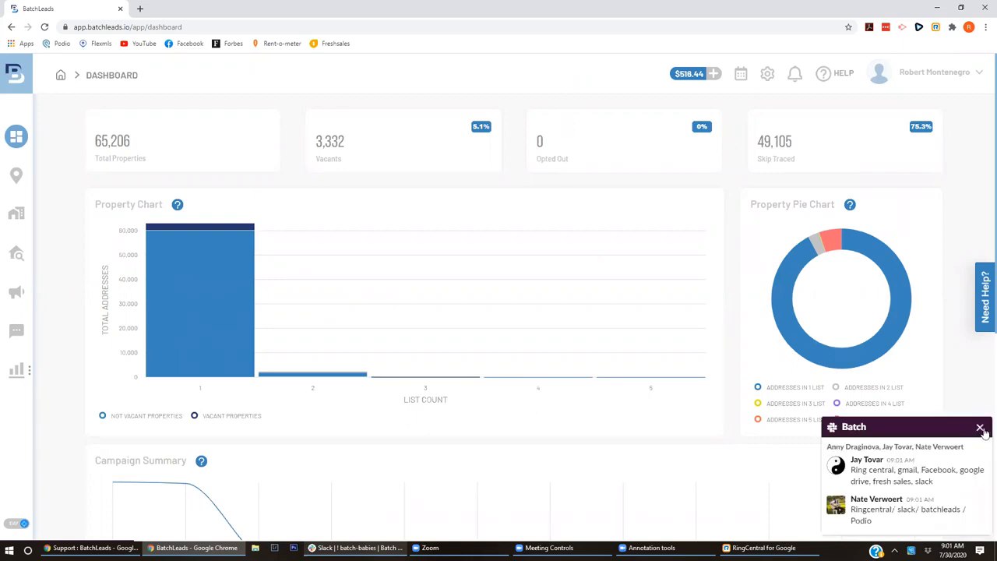
- Dismiss the chat popup, reopen the HELP options and choose the help and training center
{"action": "left_click", "coordinate": [981, 428]}
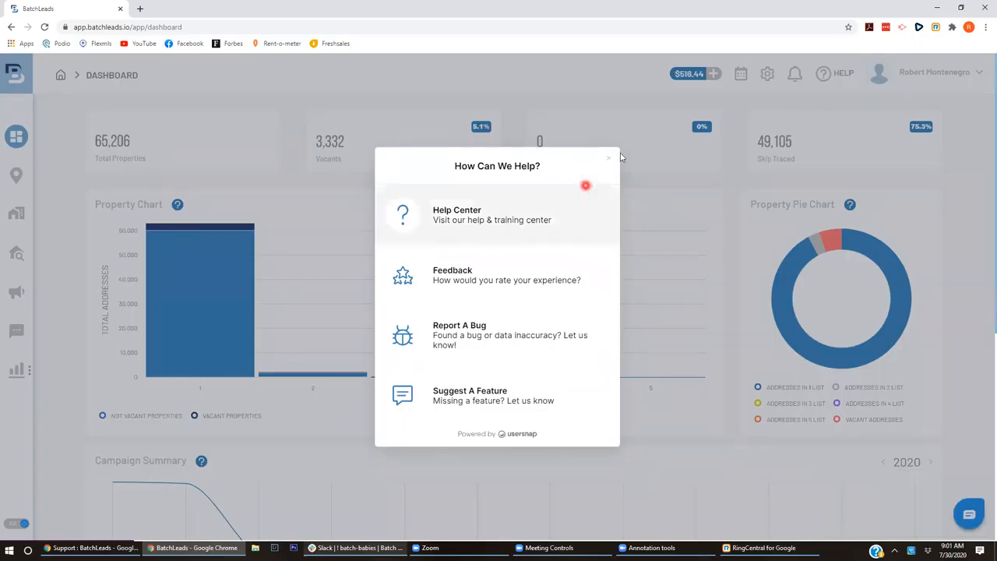
{"action": "left_click", "coordinate": [612, 161]}
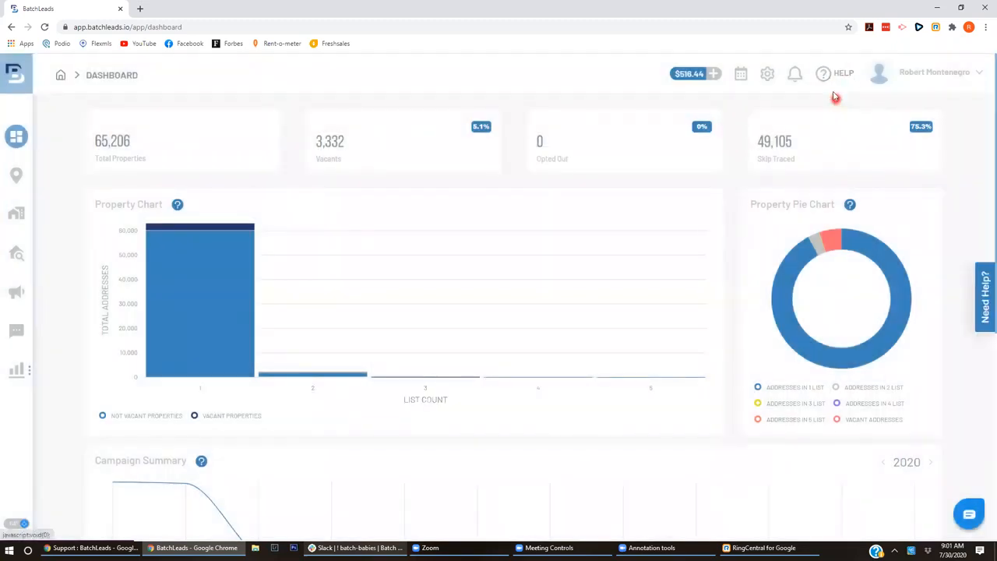
{"action": "left_click", "coordinate": [837, 82]}
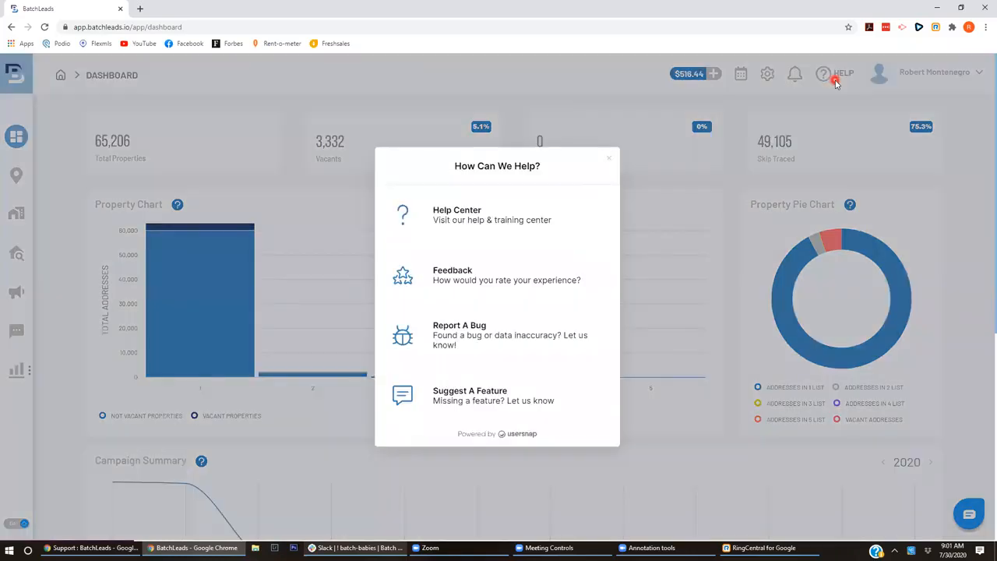
{"action": "left_click", "coordinate": [535, 221]}
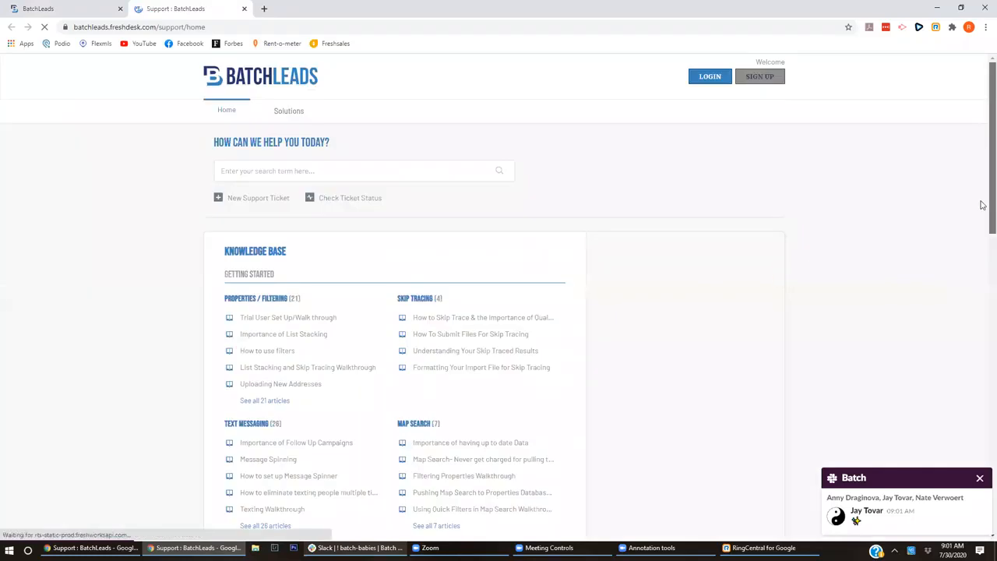
- Browse the knowledge base and highlight the Advanced Strategy and Getting Started Webinars headings
{"action": "scroll", "coordinate": [983, 212], "scroll_direction": "down", "scroll_amount": 10}
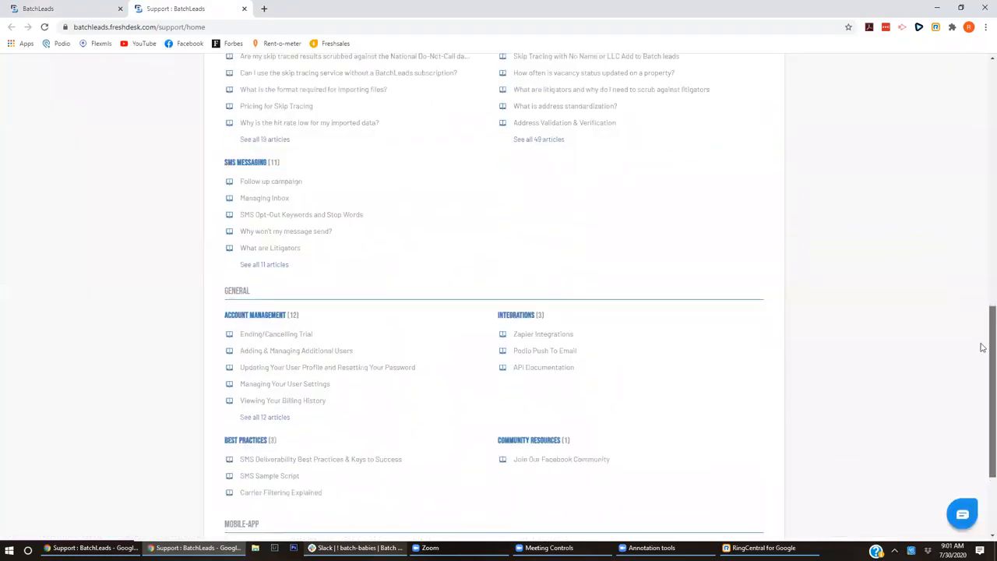
{"action": "scroll", "coordinate": [982, 160], "scroll_direction": "up", "scroll_amount": 8}
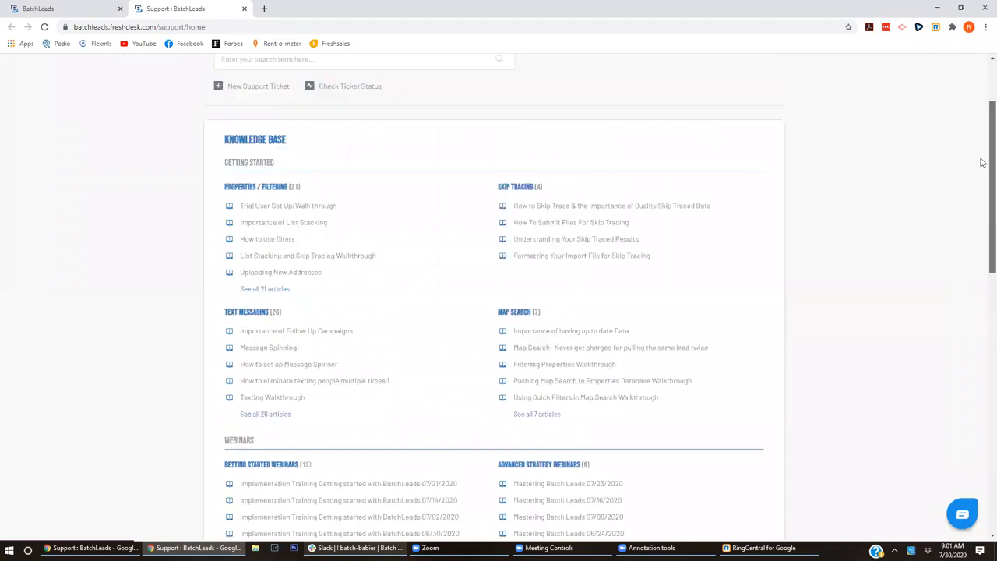
{"action": "scroll", "coordinate": [982, 234], "scroll_direction": "down", "scroll_amount": 4}
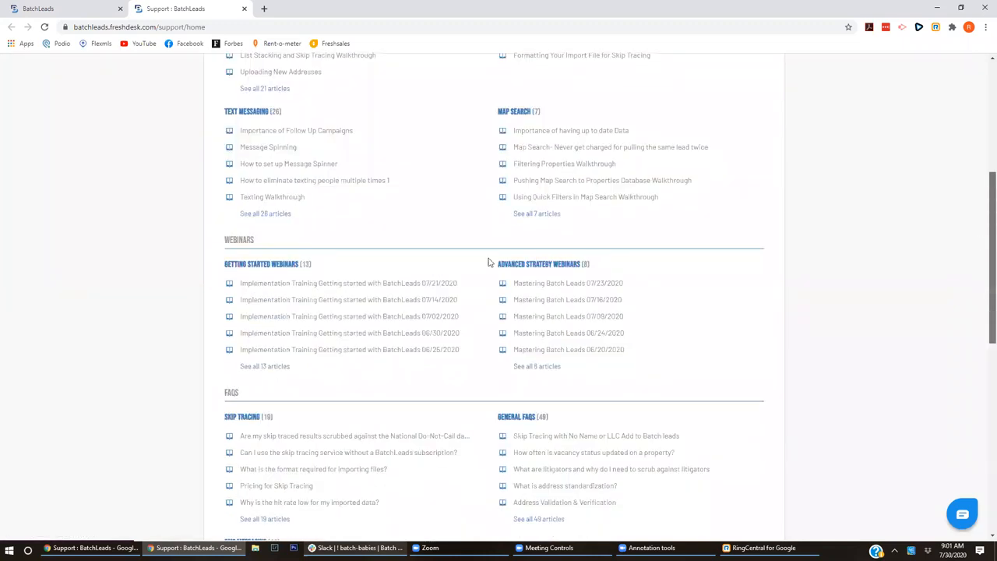
{"action": "left_click_drag", "start_coordinate": [496, 262], "coordinate": [582, 263]}
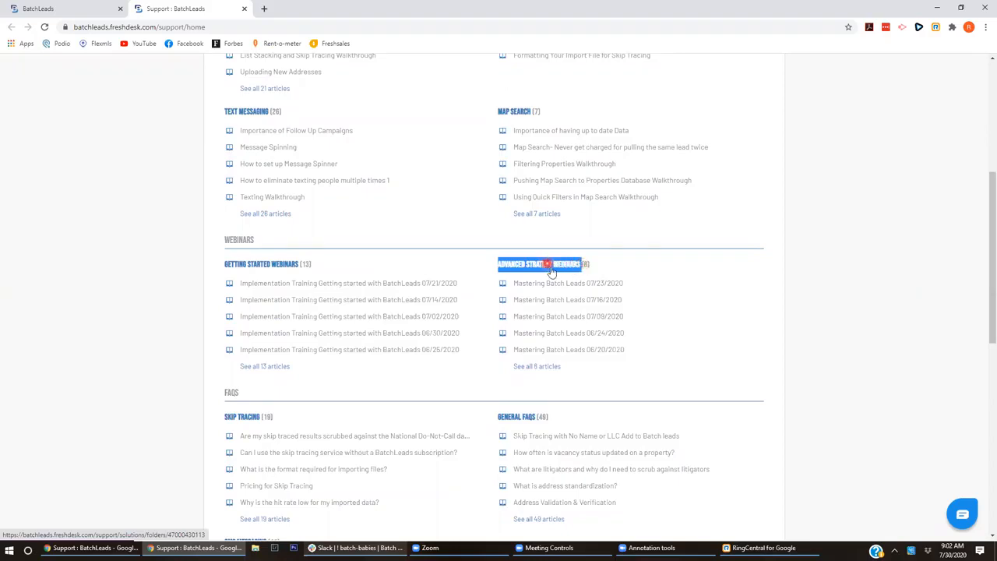
{"action": "left_click_drag", "start_coordinate": [217, 265], "coordinate": [302, 271]}
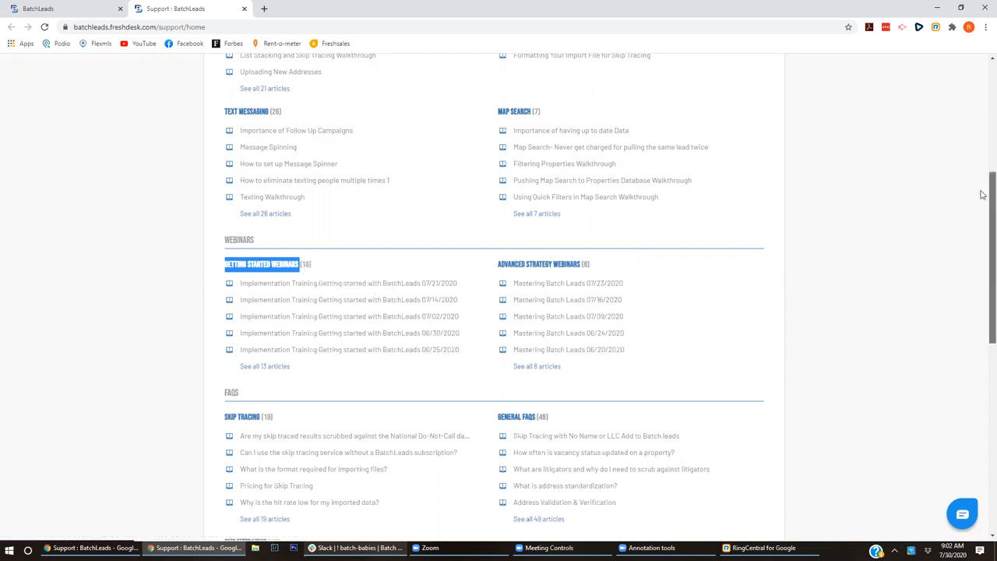
{"action": "scroll", "coordinate": [984, 194], "scroll_direction": "down", "scroll_amount": 10}
{"action": "left_click_drag", "start_coordinate": [982, 224], "coordinate": [982, 70]}
- Search the knowledge base for 'list stacking', then replace it with 'skip'
{"action": "left_click", "coordinate": [465, 173]}
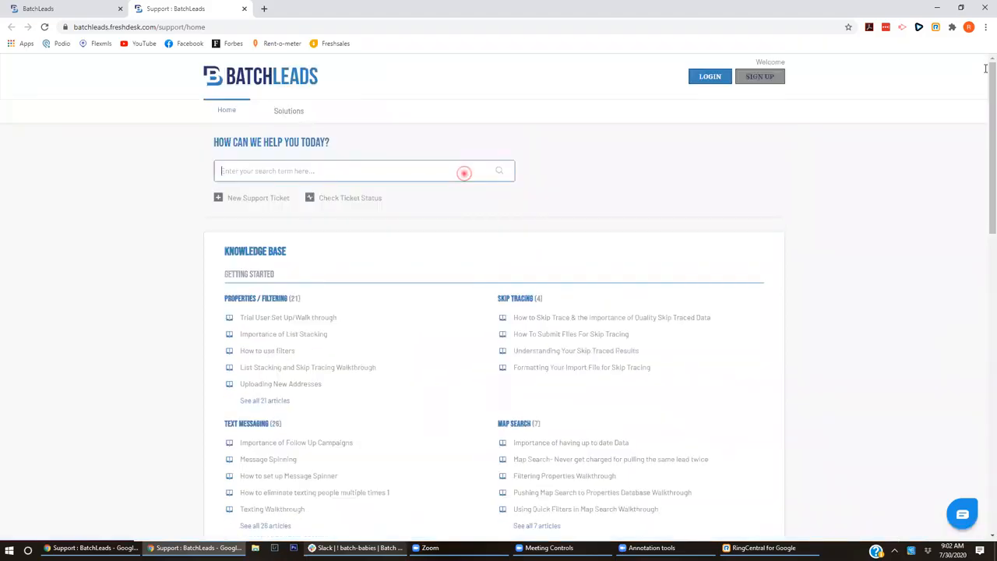
{"action": "type", "text": "list stacking"}
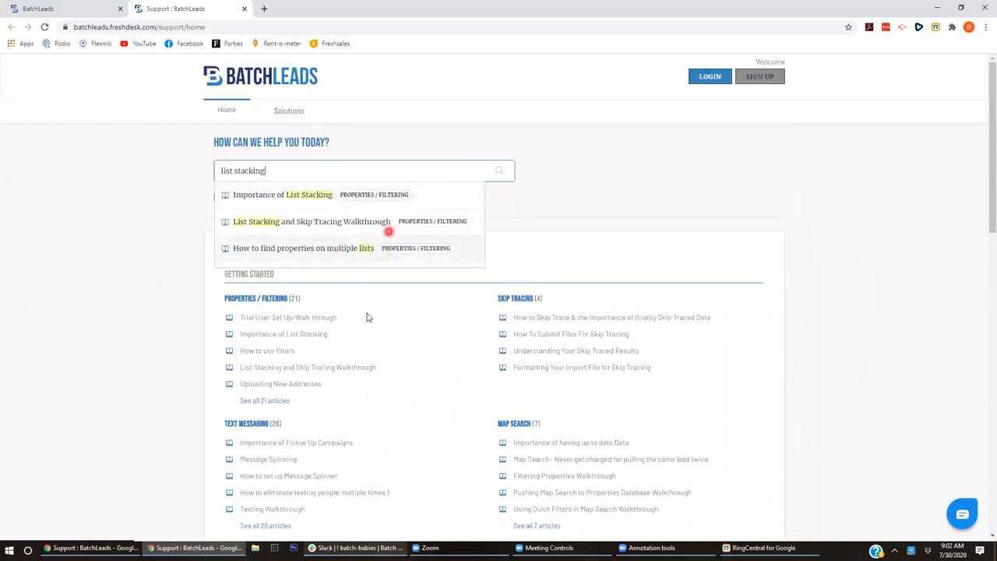
{"action": "triple_click", "coordinate": [309, 177]}
{"action": "type", "text": "skip trace"}
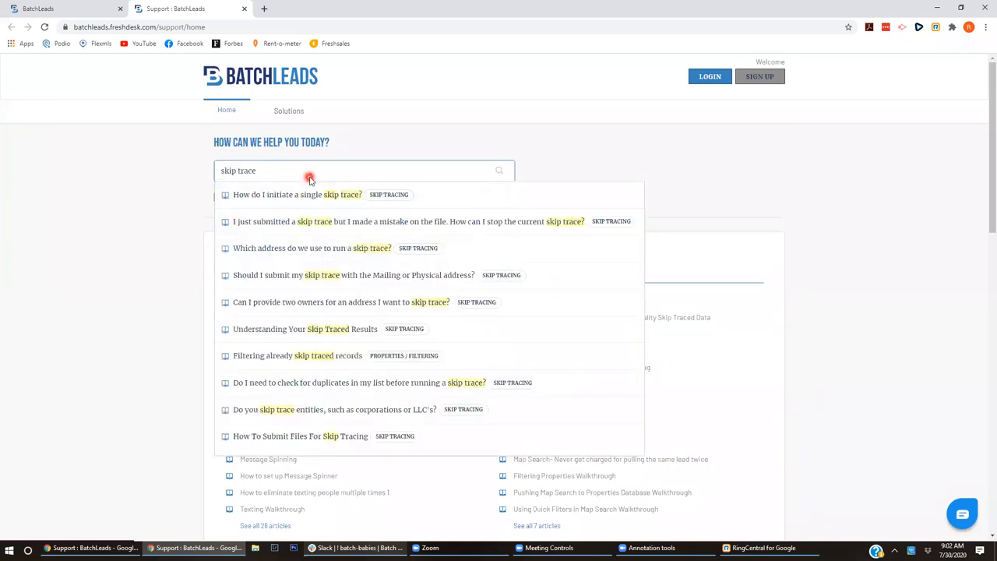
{"action": "left_click", "coordinate": [920, 155]}
- Back in the BatchLeads tab, open the Help Center again from HELP
{"action": "left_click", "coordinate": [48, 6]}
{"action": "left_click", "coordinate": [837, 77]}
{"action": "left_click", "coordinate": [470, 231]}
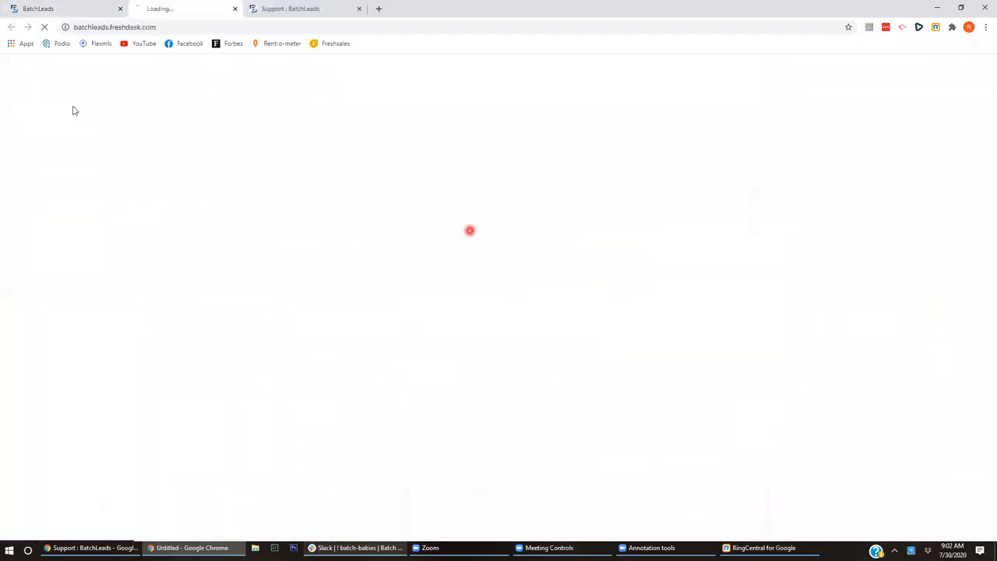
- Scroll up and down through the second Help Center tab
{"action": "scroll", "coordinate": [982, 261], "scroll_direction": "down", "scroll_amount": 15}
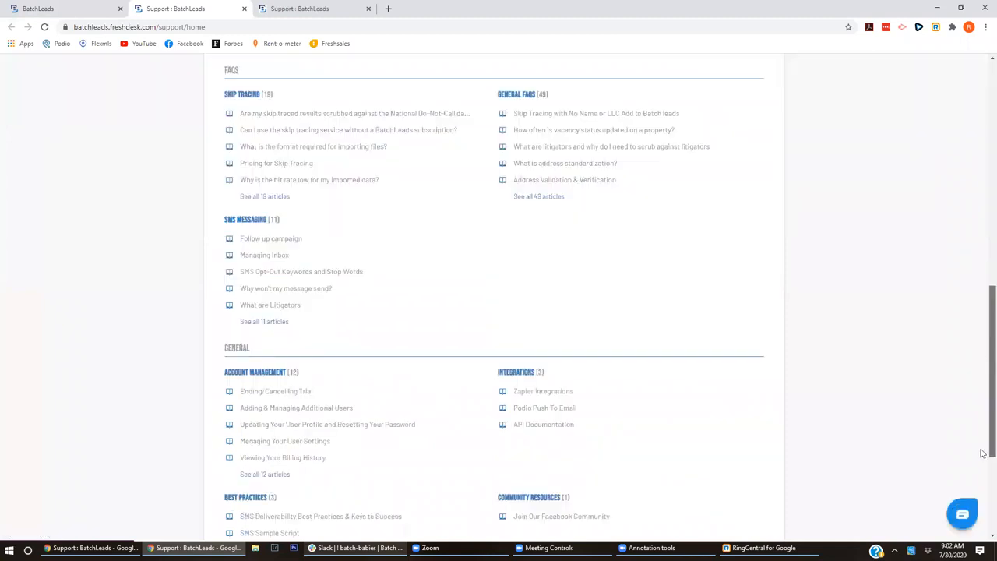
{"action": "scroll", "coordinate": [983, 114], "scroll_direction": "up", "scroll_amount": 8}
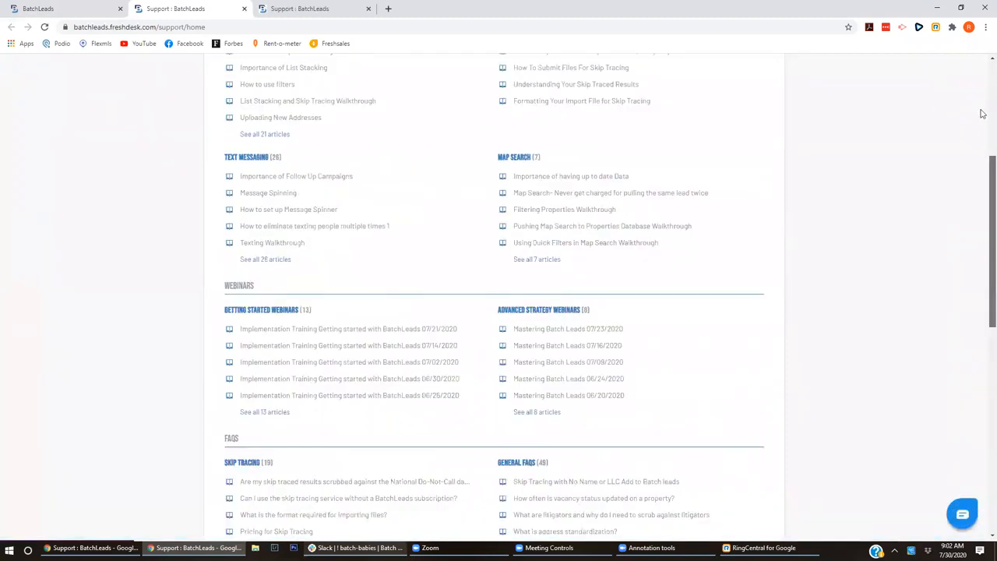
{"action": "scroll", "coordinate": [982, 330], "scroll_direction": "down", "scroll_amount": 5}
{"action": "scroll", "coordinate": [983, 234], "scroll_direction": "up", "scroll_amount": 8}
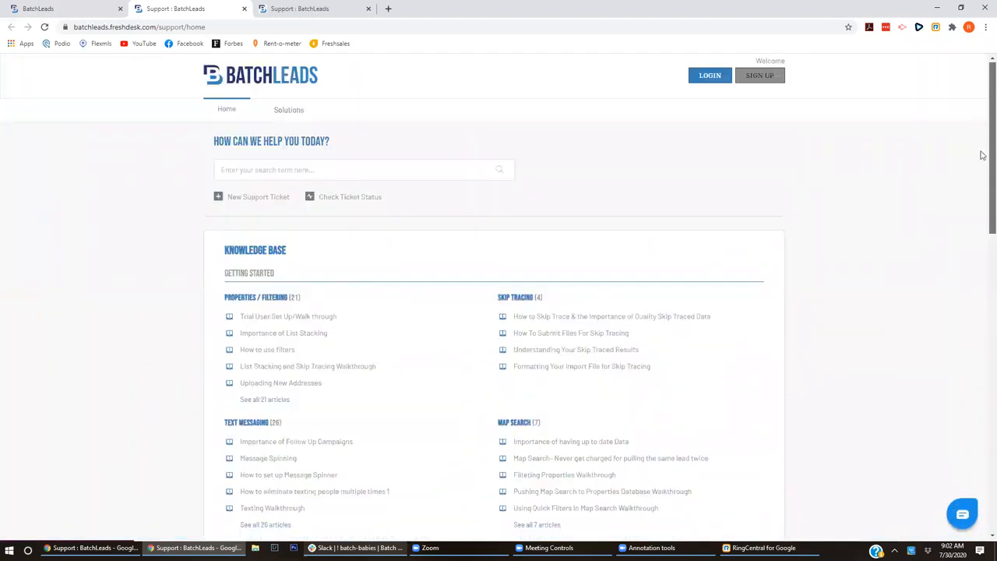
{"action": "scroll", "coordinate": [980, 448], "scroll_direction": "down", "scroll_amount": 10}
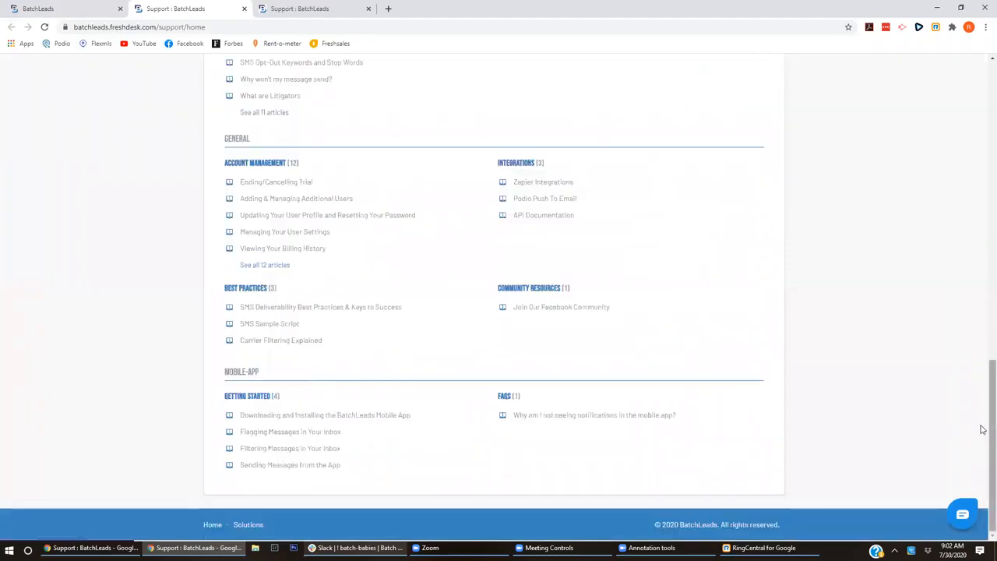
{"action": "scroll", "coordinate": [984, 257], "scroll_direction": "up", "scroll_amount": 5}
{"action": "scroll", "coordinate": [982, 211], "scroll_direction": "up", "scroll_amount": 6}
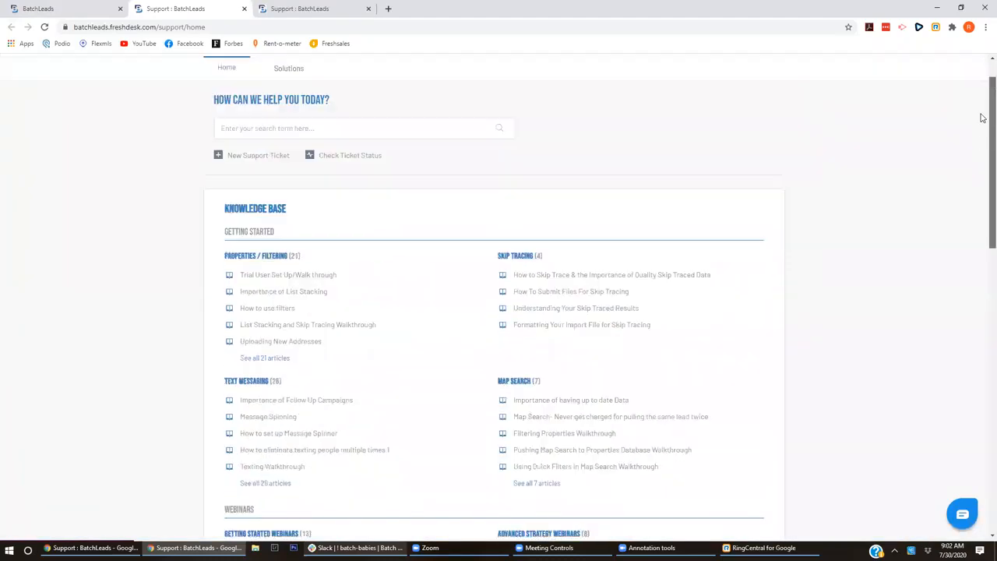
{"action": "scroll", "coordinate": [983, 164], "scroll_direction": "up", "scroll_amount": 1}
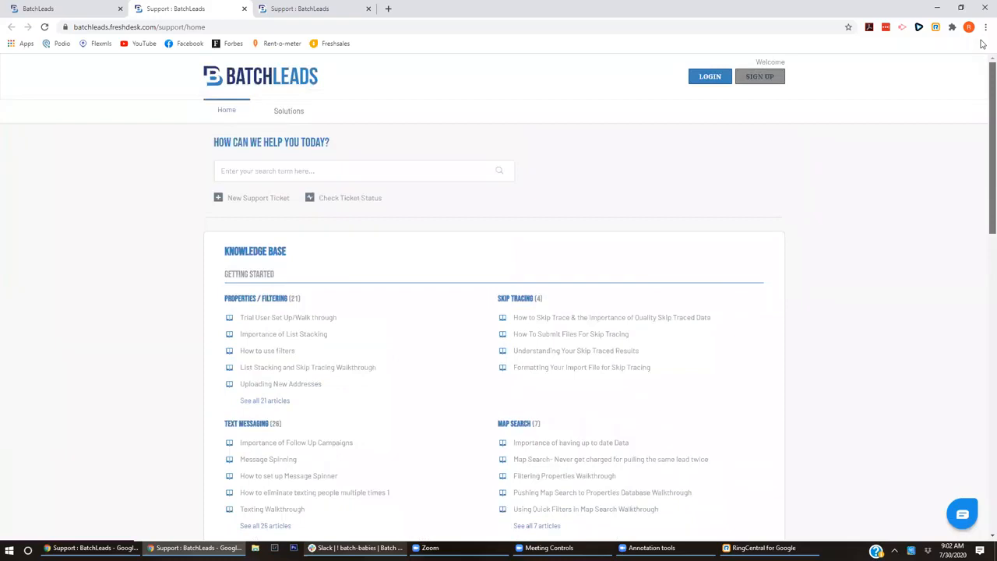
{"action": "scroll", "coordinate": [983, 164], "scroll_direction": "down", "scroll_amount": 3}
{"action": "scroll", "coordinate": [983, 175], "scroll_direction": "up", "scroll_amount": 3}
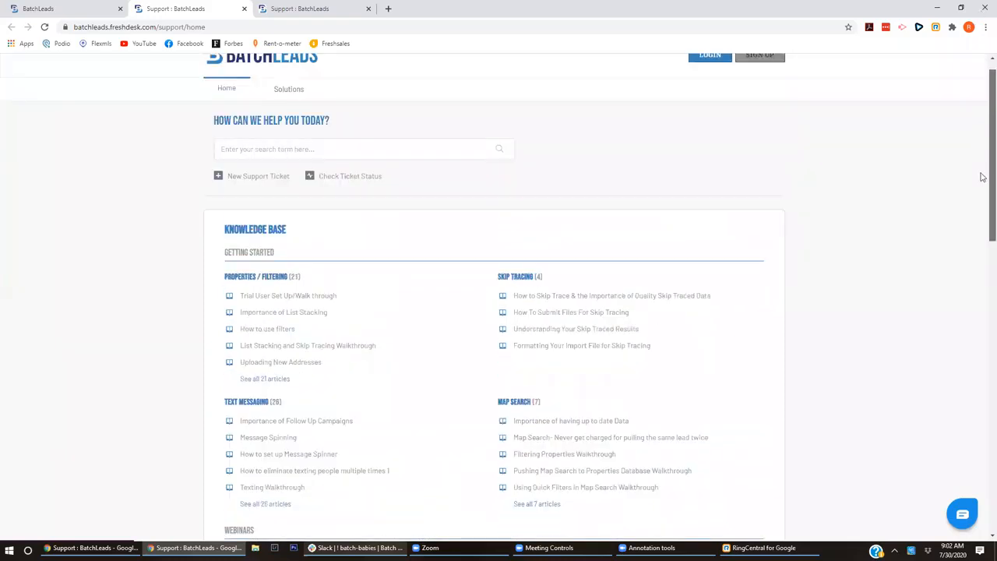
{"action": "scroll", "coordinate": [983, 176], "scroll_direction": "down", "scroll_amount": 1}
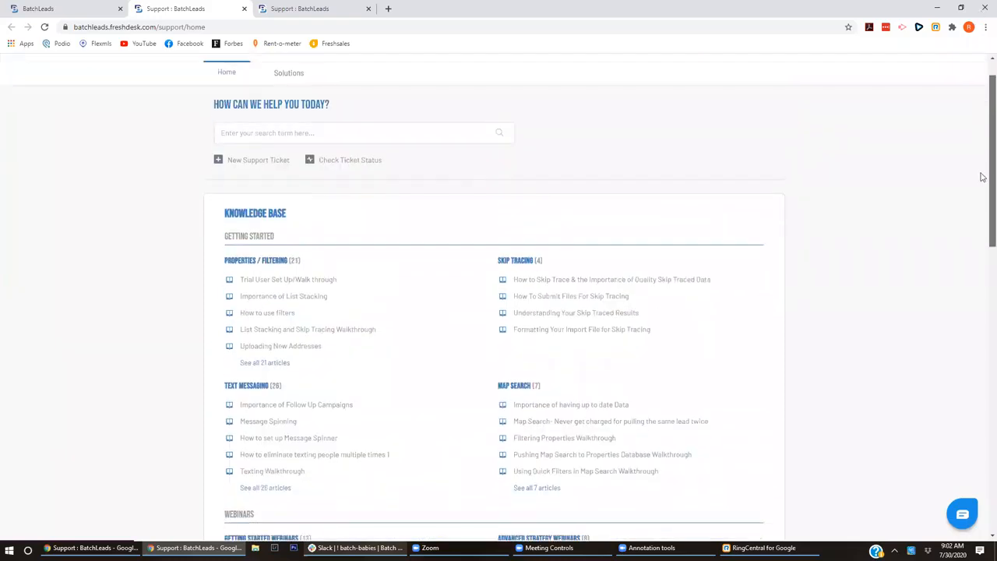
- Return to the BatchLeads tab and close both Help Center tabs
{"action": "left_click", "coordinate": [98, 6]}
{"action": "left_click", "coordinate": [245, 9]}
{"action": "left_click", "coordinate": [245, 9]}
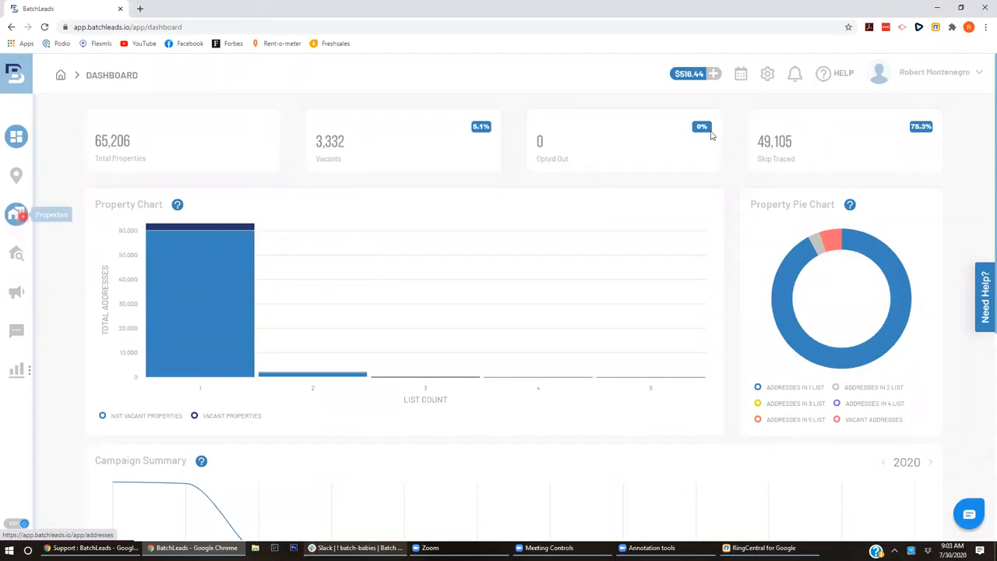
- Via account Settings > SMS Templates, open General Texting 2 Updated for editing
{"action": "left_click", "coordinate": [936, 81]}
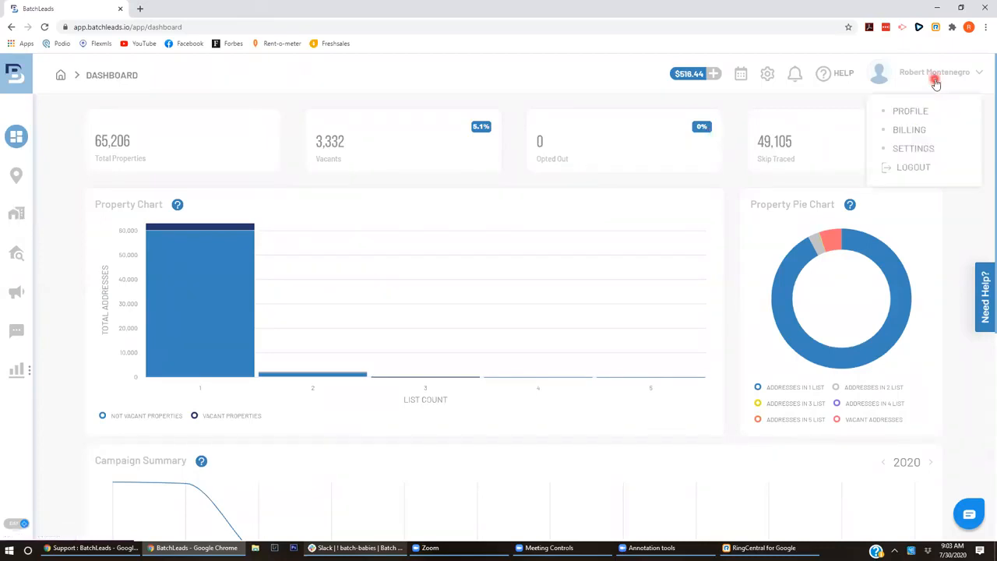
{"action": "left_click", "coordinate": [918, 146]}
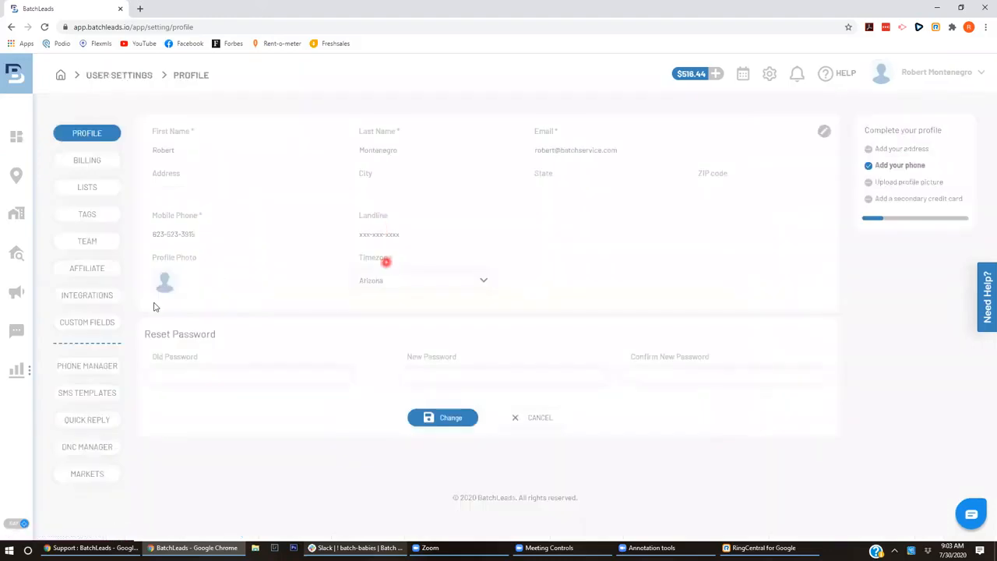
{"action": "left_click", "coordinate": [97, 395]}
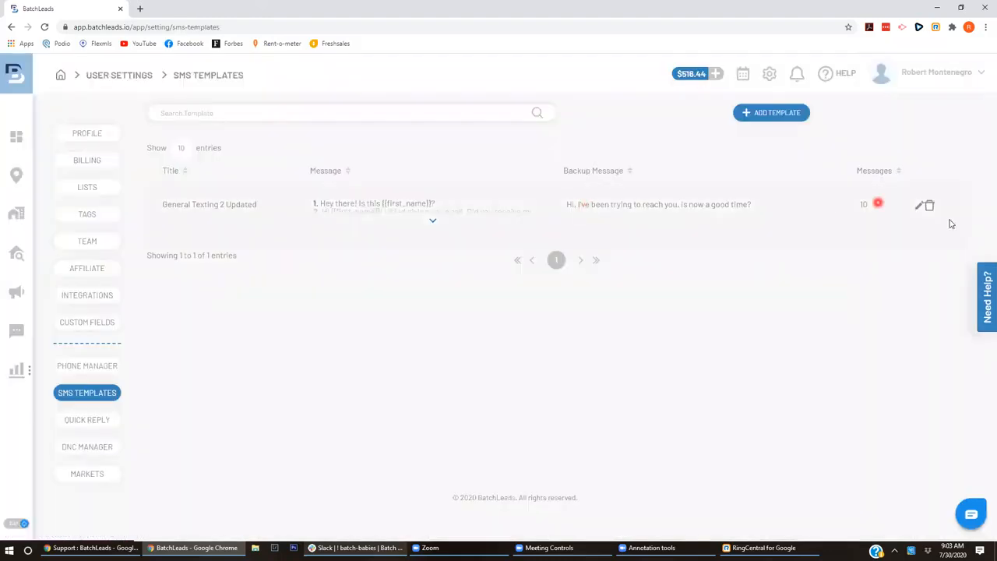
{"action": "left_click", "coordinate": [918, 205]}
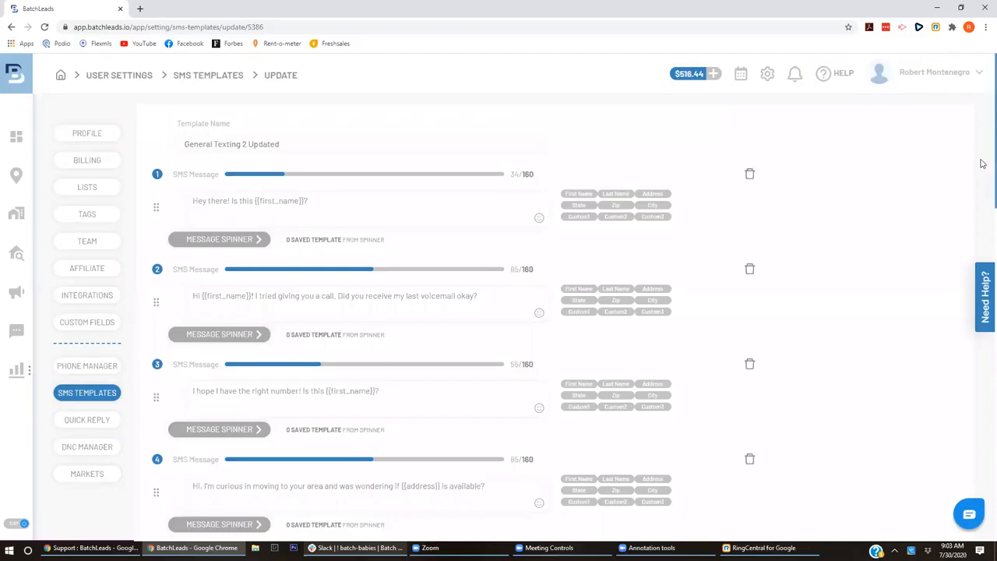
- Scroll to the template's Important information and Not-Recommended Keywords list at the bottom
{"action": "scroll", "coordinate": [983, 233], "scroll_direction": "down", "scroll_amount": 7}
{"action": "scroll", "coordinate": [983, 421], "scroll_direction": "down", "scroll_amount": 10}
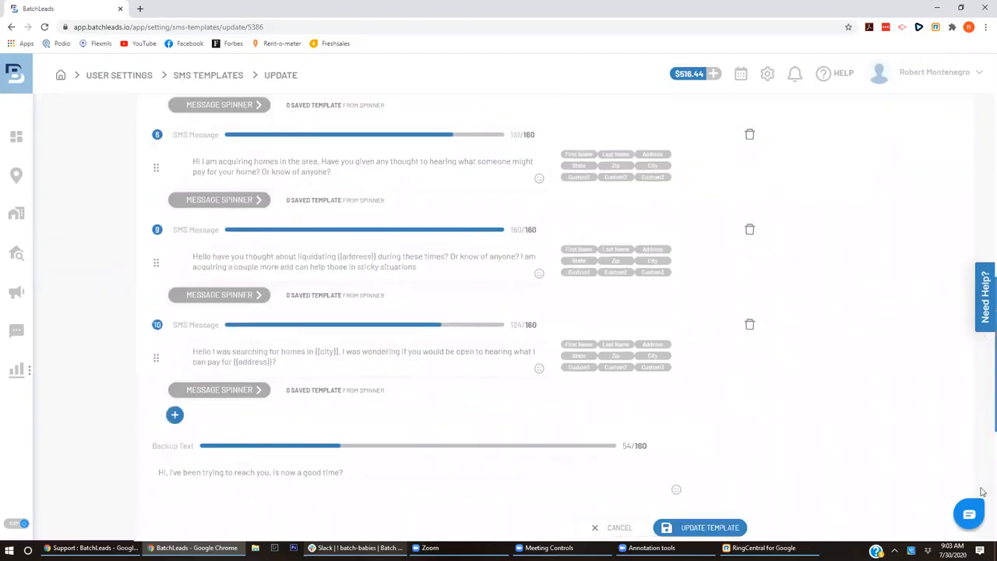
{"action": "scroll", "coordinate": [983, 537], "scroll_direction": "down", "scroll_amount": 1}
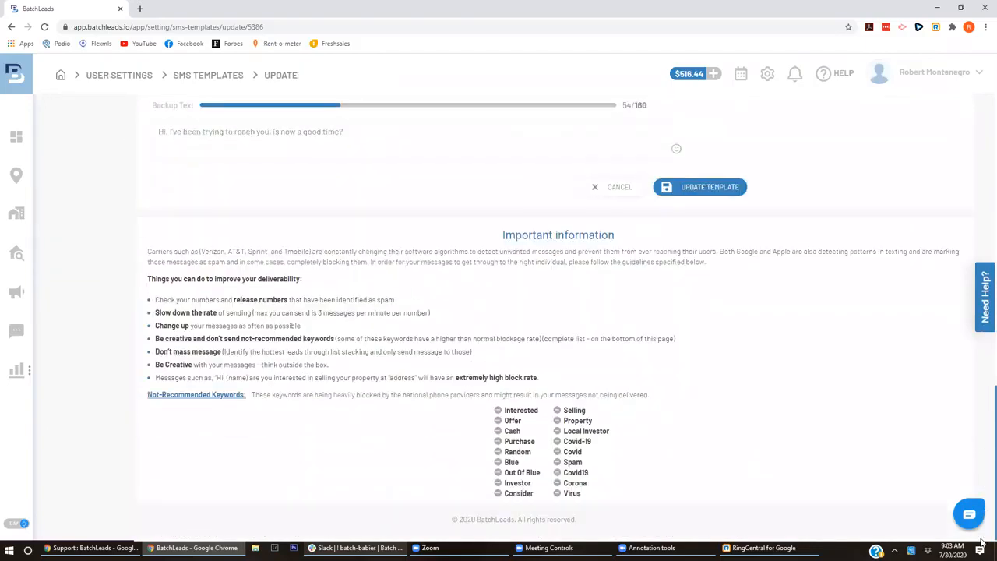
{"action": "scroll", "coordinate": [983, 400], "scroll_direction": "up", "scroll_amount": 5}
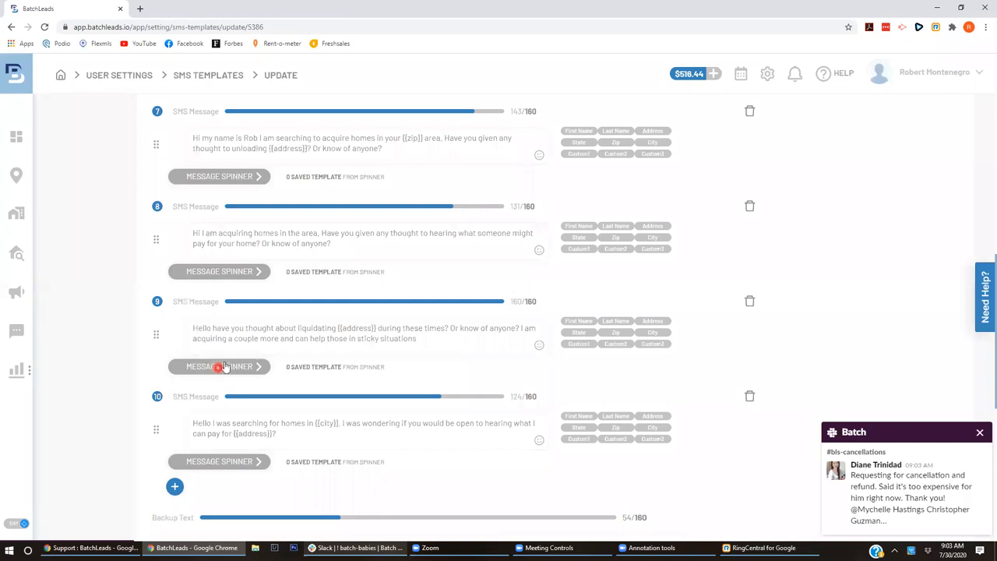
{"action": "scroll", "coordinate": [984, 350], "scroll_direction": "down", "scroll_amount": 3}
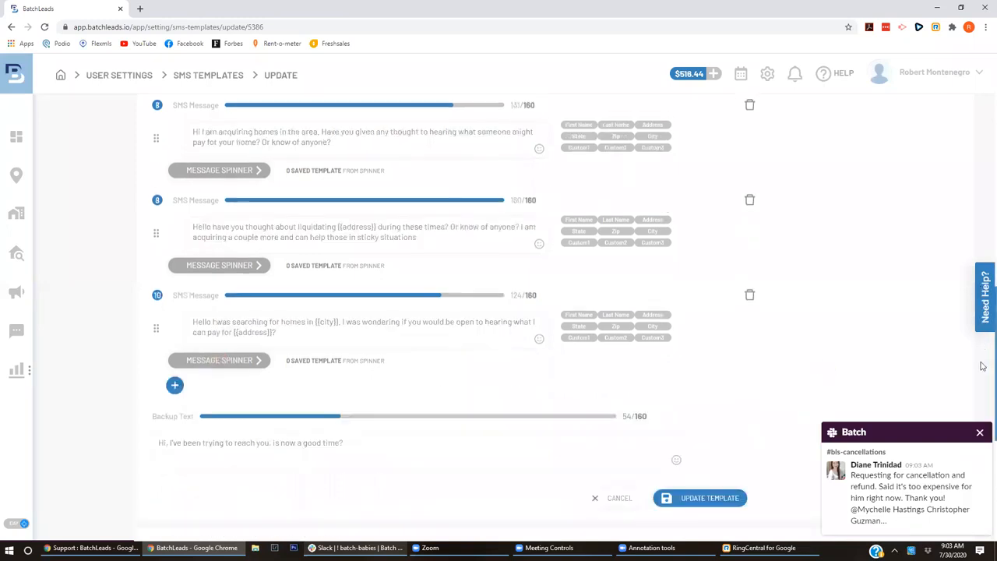
{"action": "scroll", "coordinate": [983, 452], "scroll_direction": "down", "scroll_amount": 3}
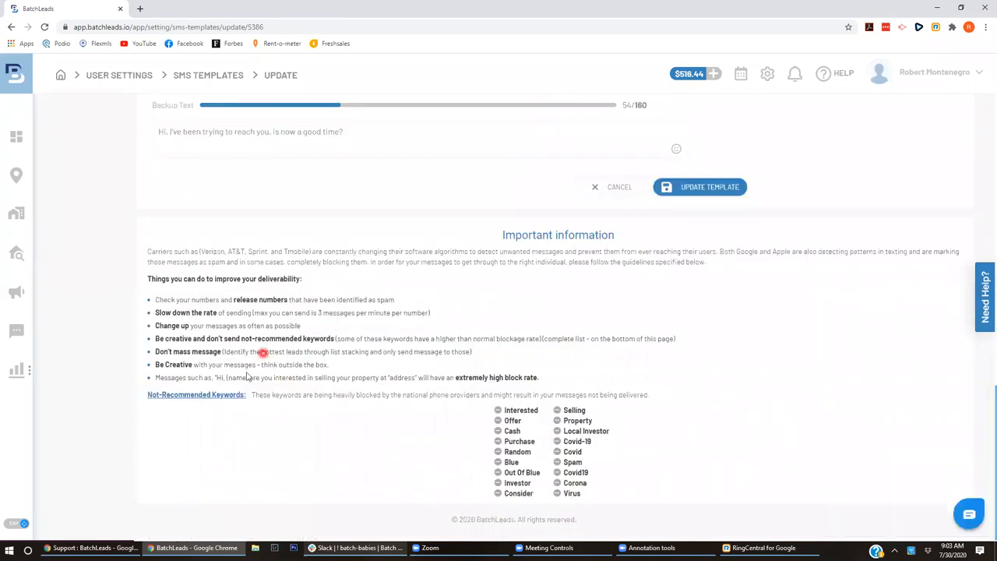
{"action": "left_click_drag", "start_coordinate": [593, 500], "coordinate": [496, 408]}
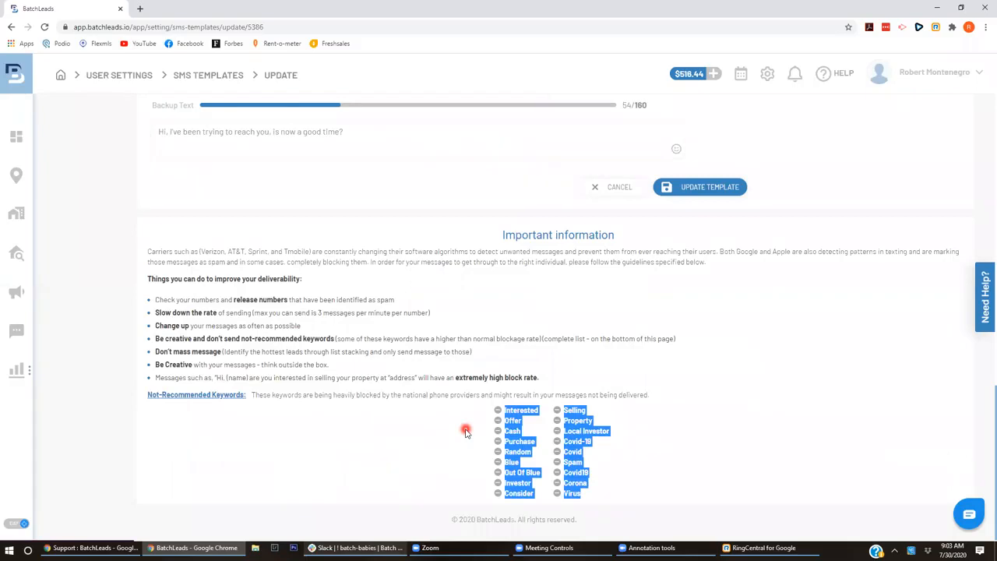
{"action": "left_click", "coordinate": [674, 456]}
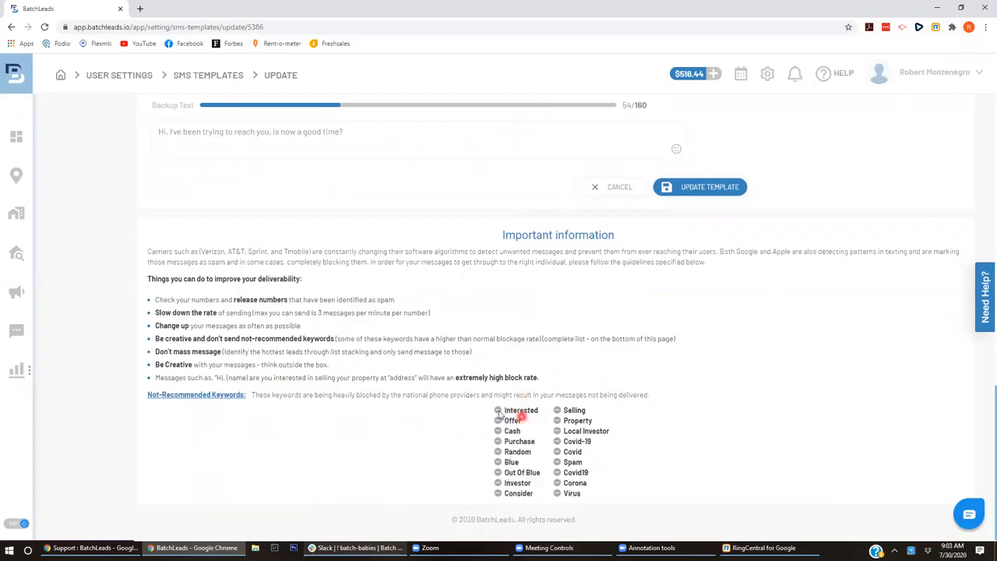
{"action": "left_click_drag", "start_coordinate": [497, 408], "coordinate": [612, 498]}
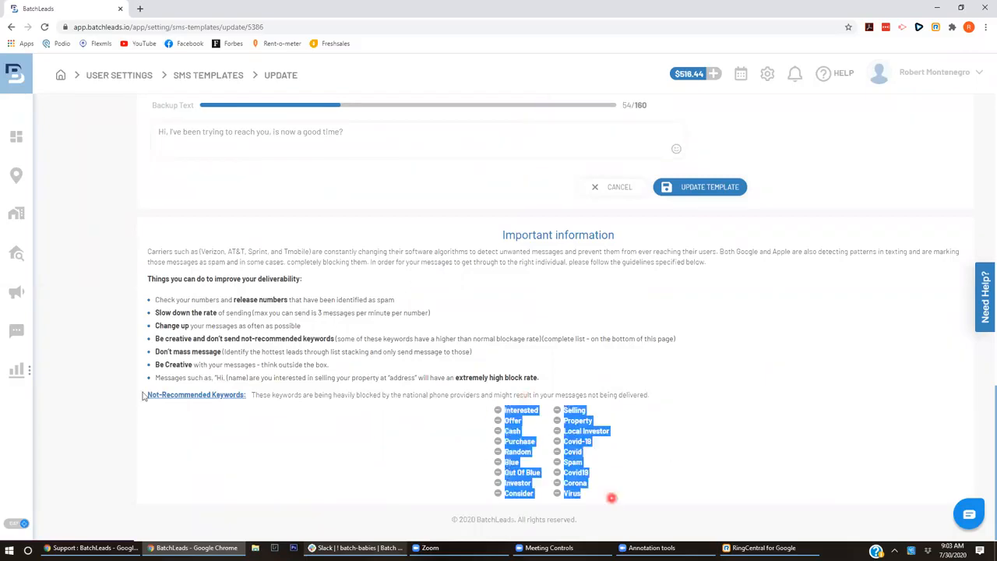
{"action": "left_click", "coordinate": [322, 462]}
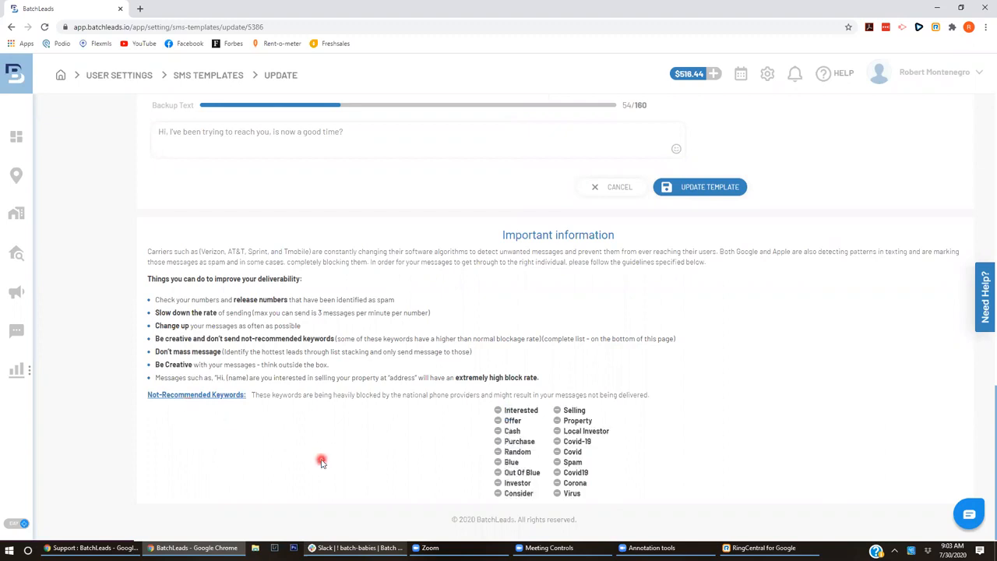
{"action": "double_click", "coordinate": [596, 460]}
{"action": "left_click", "coordinate": [567, 447]}
{"action": "double_click", "coordinate": [569, 443]}
{"action": "left_click_drag", "start_coordinate": [497, 409], "coordinate": [589, 494]}
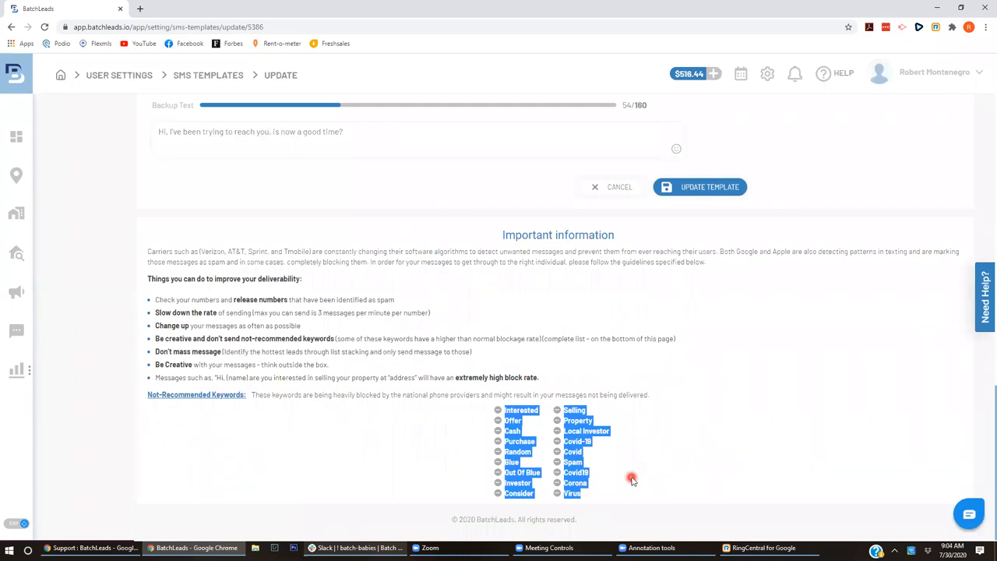
{"action": "left_click", "coordinate": [390, 453]}
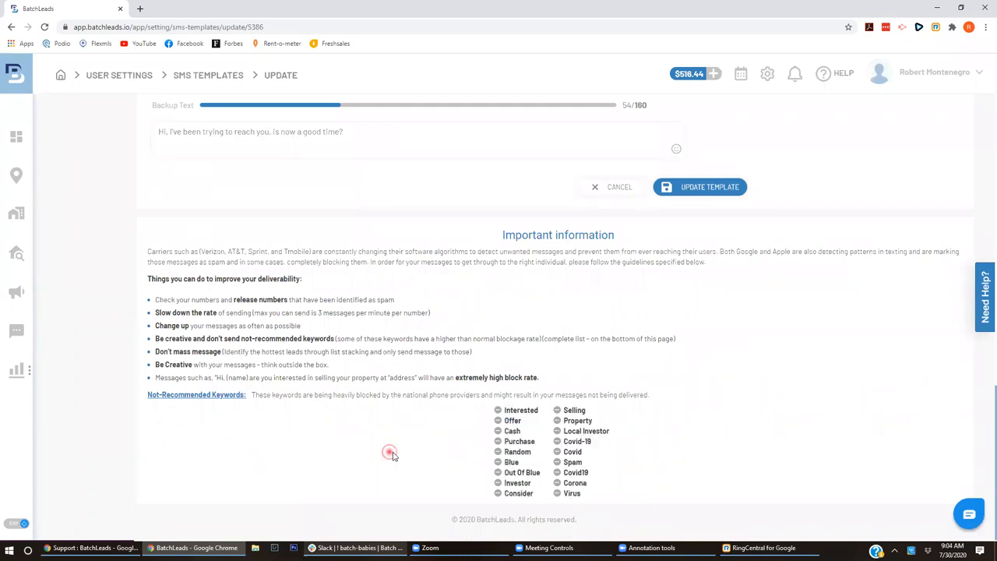
{"action": "scroll", "coordinate": [983, 402], "scroll_direction": "up", "scroll_amount": 1}
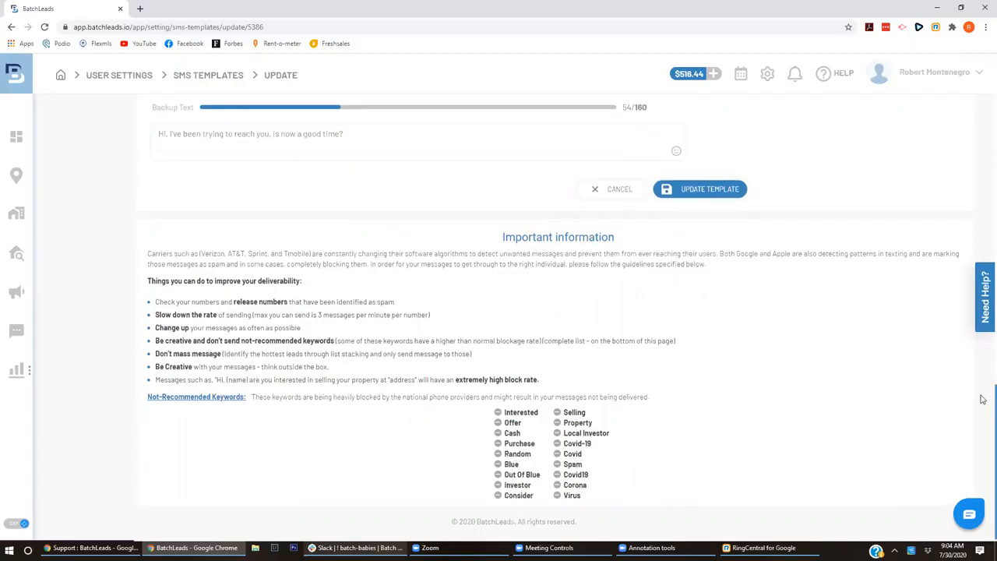
{"action": "scroll", "coordinate": [984, 390], "scroll_direction": "up", "scroll_amount": 2}
{"action": "scroll", "coordinate": [983, 421], "scroll_direction": "down", "scroll_amount": 3}
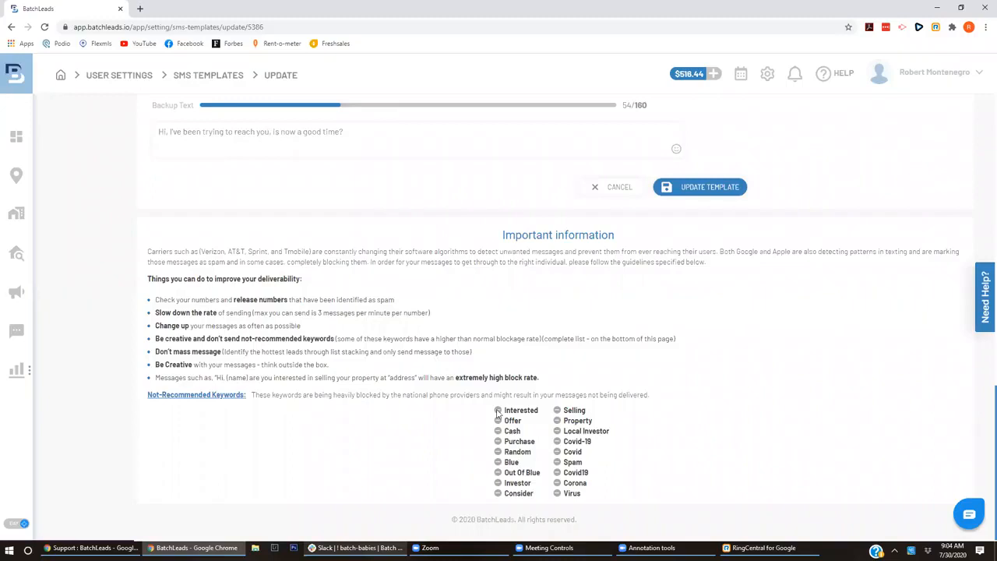
{"action": "left_click_drag", "start_coordinate": [497, 410], "coordinate": [600, 451]}
{"action": "left_click", "coordinate": [637, 486]}
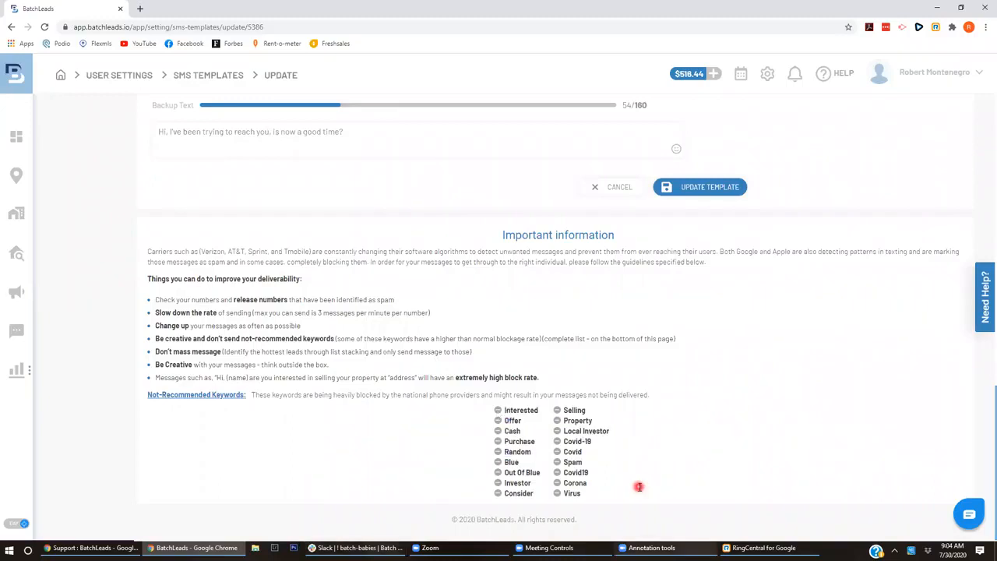
{"action": "left_click_drag", "start_coordinate": [499, 411], "coordinate": [640, 484]}
{"action": "left_click", "coordinate": [640, 484]}
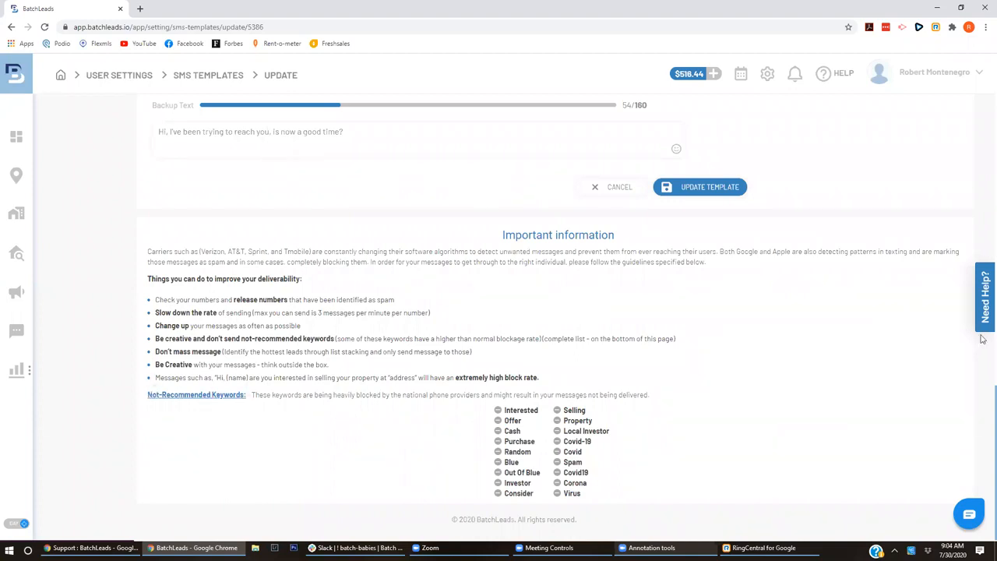
{"action": "scroll", "coordinate": [983, 249], "scroll_direction": "up", "scroll_amount": 15}
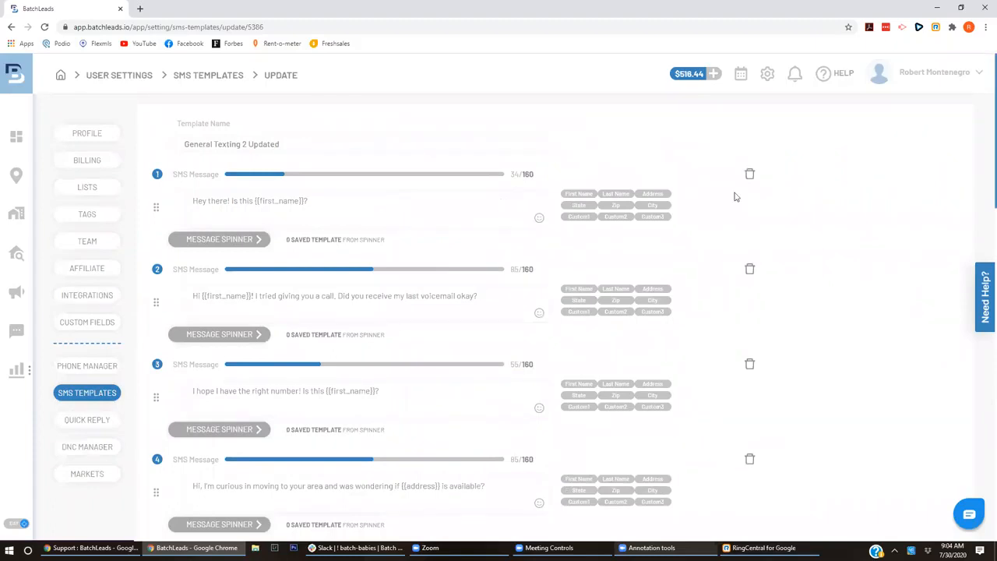
{"action": "left_click", "coordinate": [766, 79]}
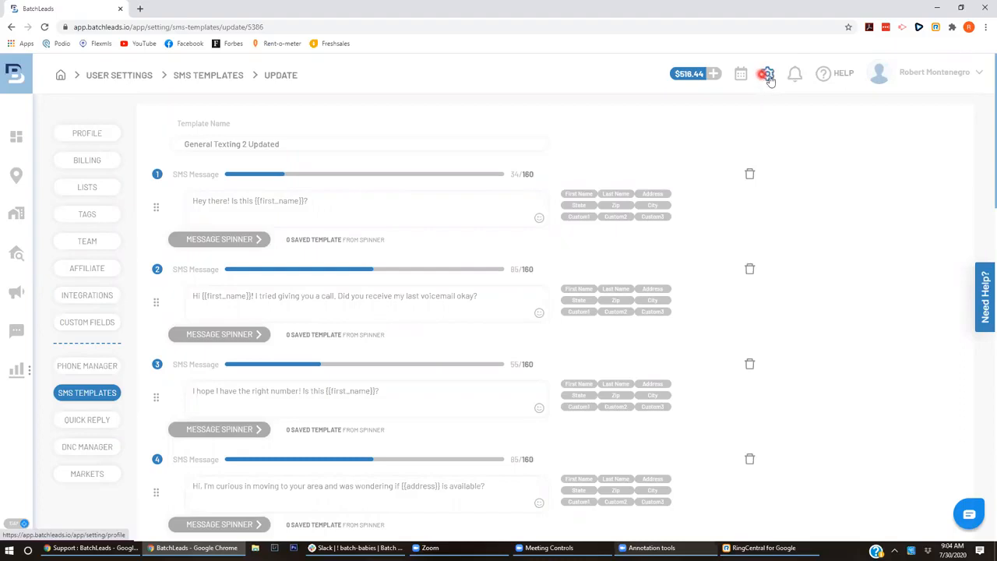
- Reopen General Texting 2 Updated for editing through account Settings > SMS Templates
{"action": "left_click", "coordinate": [917, 72]}
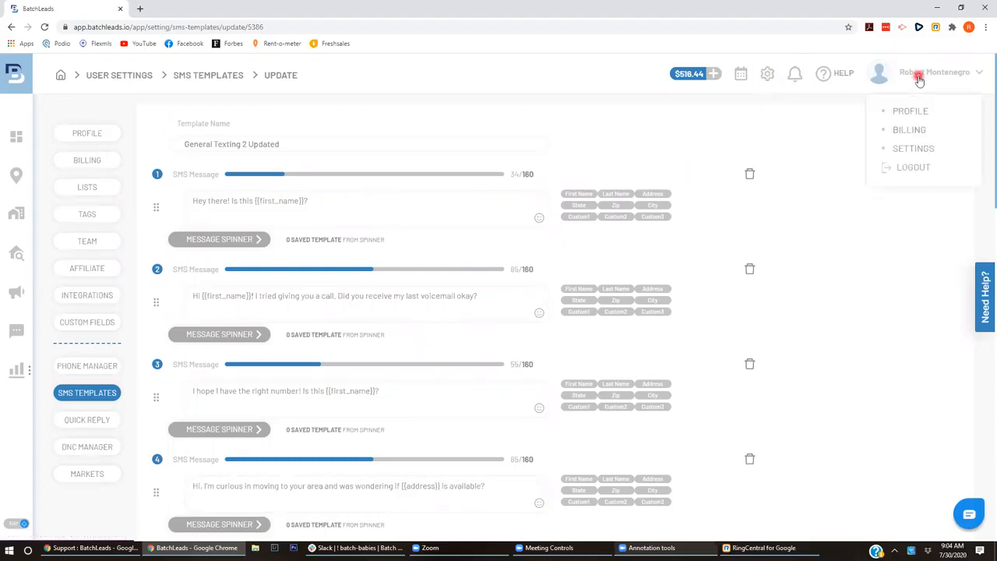
{"action": "left_click", "coordinate": [896, 151]}
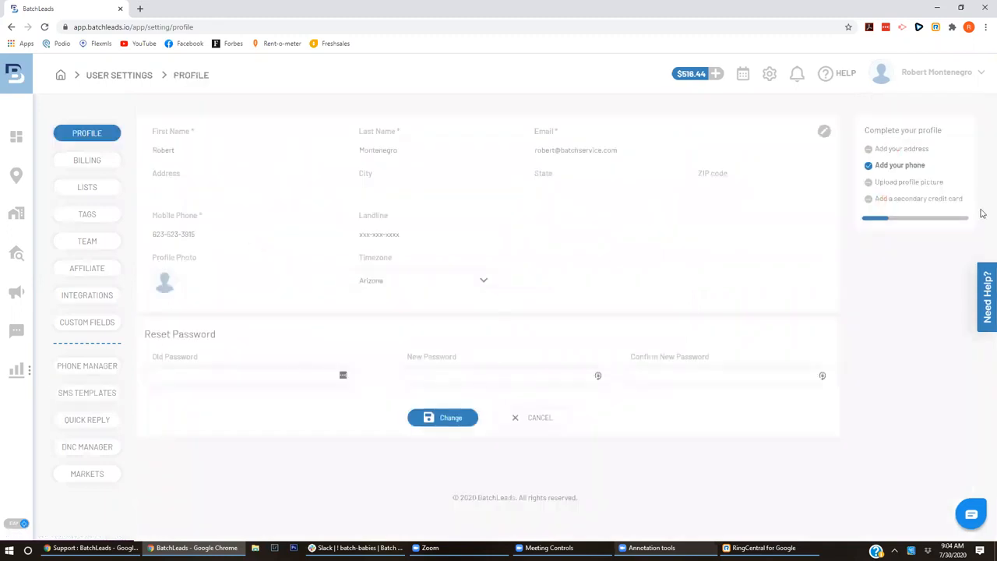
{"action": "left_click", "coordinate": [102, 471]}
{"action": "left_click", "coordinate": [98, 394]}
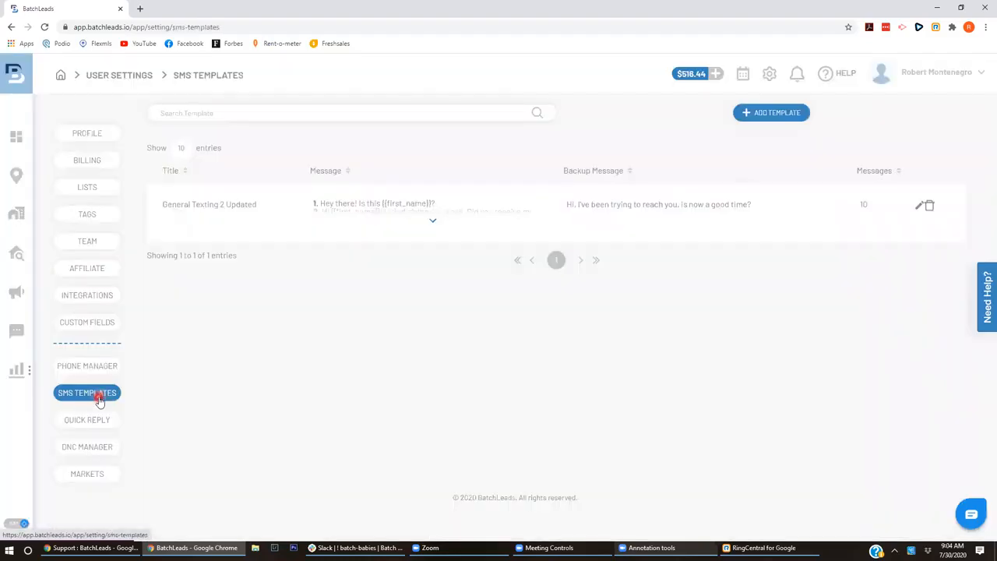
{"action": "left_click", "coordinate": [920, 206]}
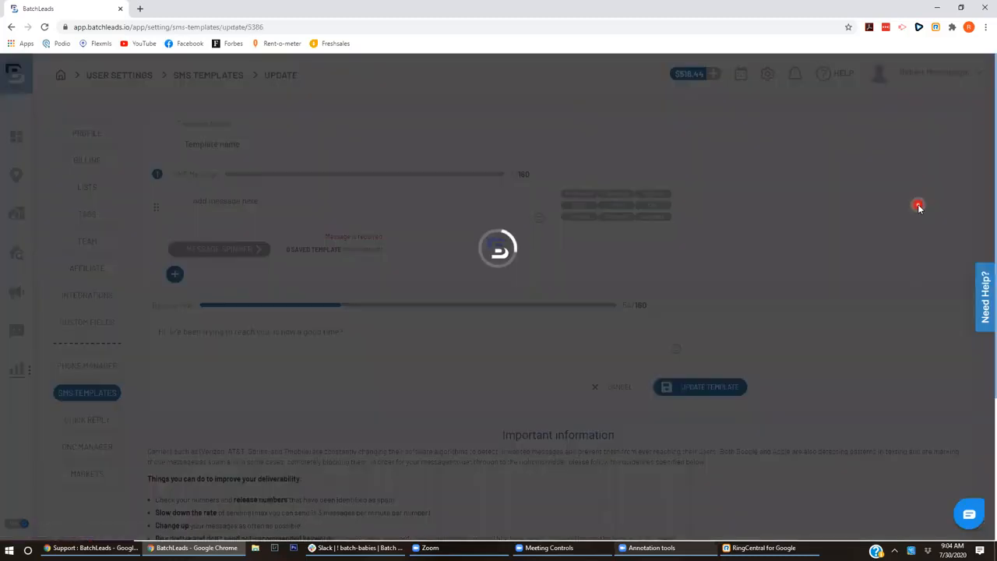
- Scroll through SMS messages 1 to 10 and the backup text of the template
{"action": "scroll", "coordinate": [984, 137], "scroll_direction": "down", "scroll_amount": 20}
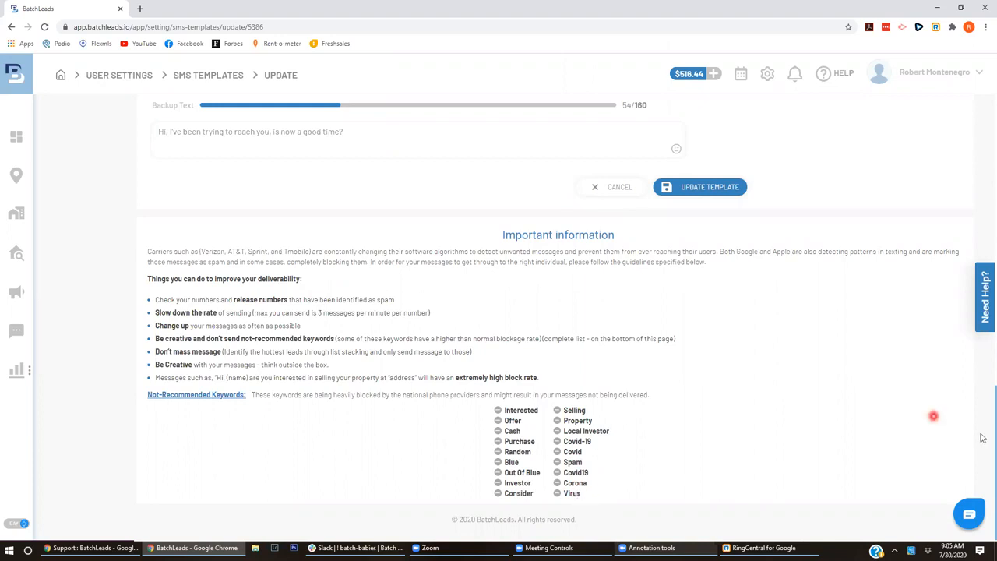
{"action": "scroll", "coordinate": [984, 303], "scroll_direction": "up", "scroll_amount": 10}
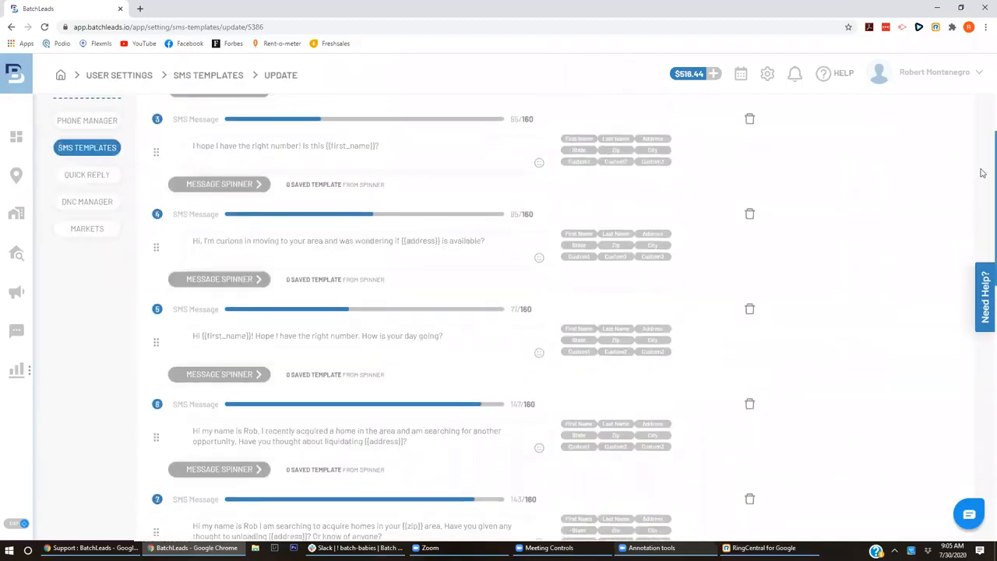
{"action": "scroll", "coordinate": [983, 109], "scroll_direction": "up", "scroll_amount": 5}
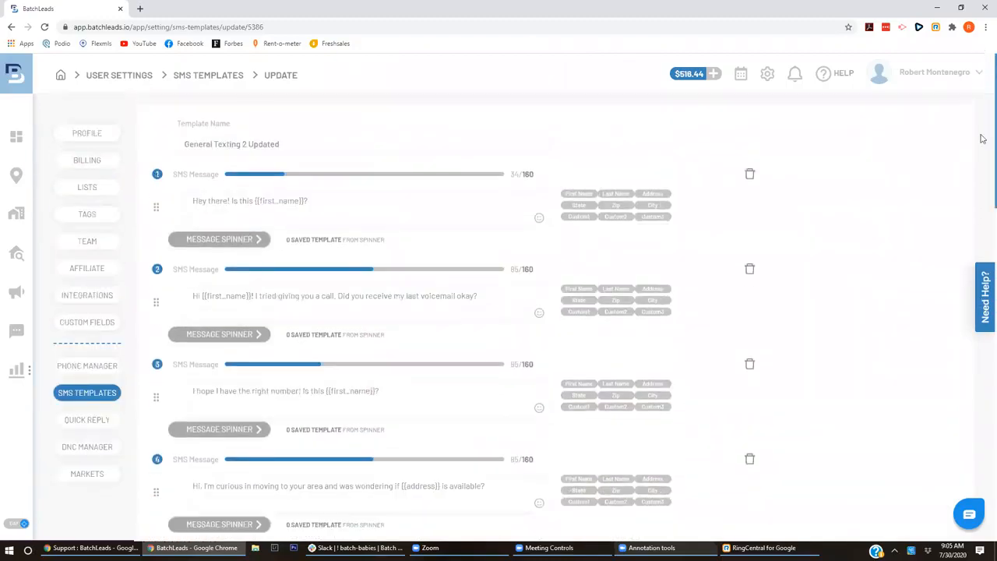
{"action": "scroll", "coordinate": [984, 186], "scroll_direction": "down", "scroll_amount": 2}
{"action": "scroll", "coordinate": [983, 194], "scroll_direction": "down", "scroll_amount": 2}
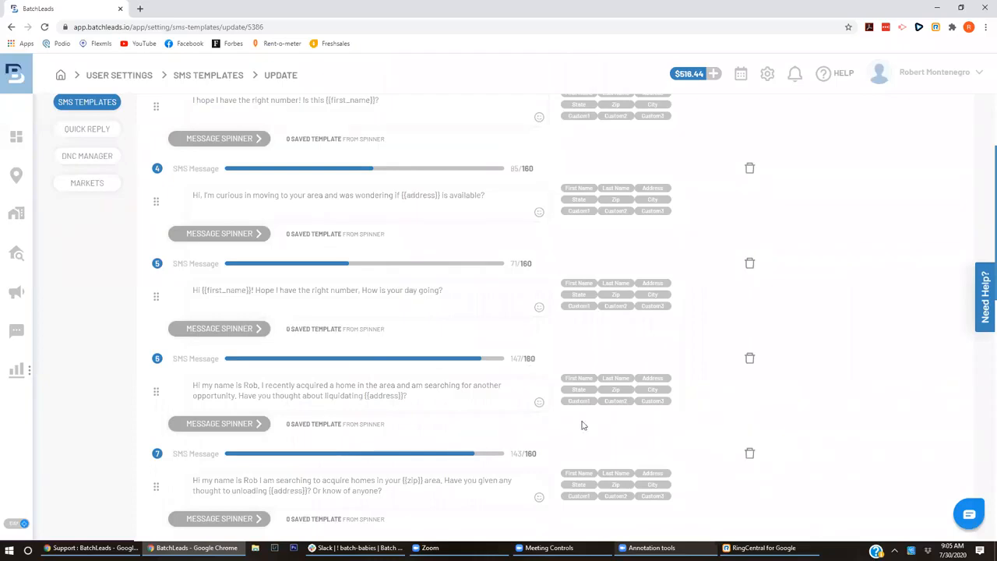
{"action": "scroll", "coordinate": [584, 425], "scroll_direction": "down", "scroll_amount": 10}
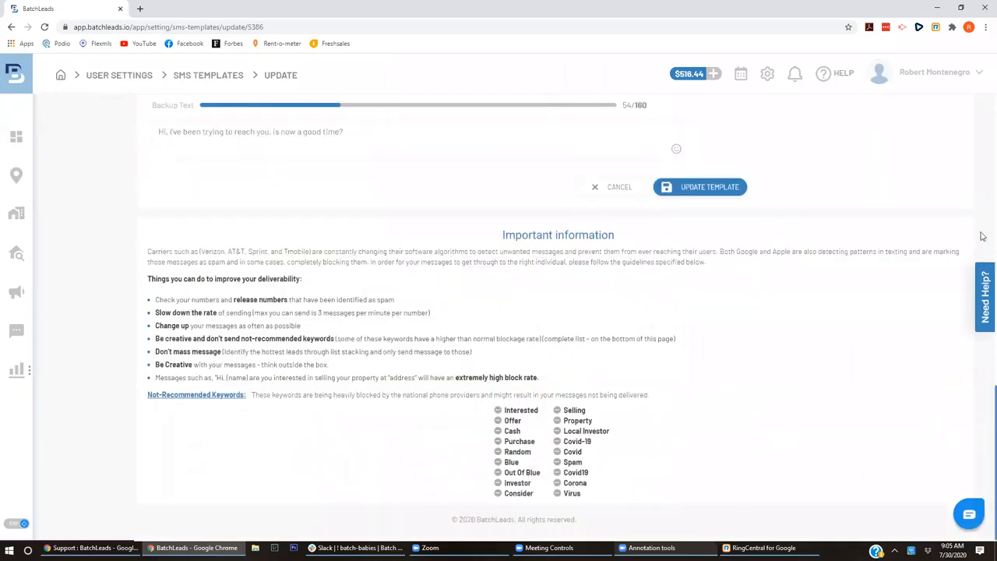
{"action": "scroll", "coordinate": [984, 234], "scroll_direction": "up", "scroll_amount": 8}
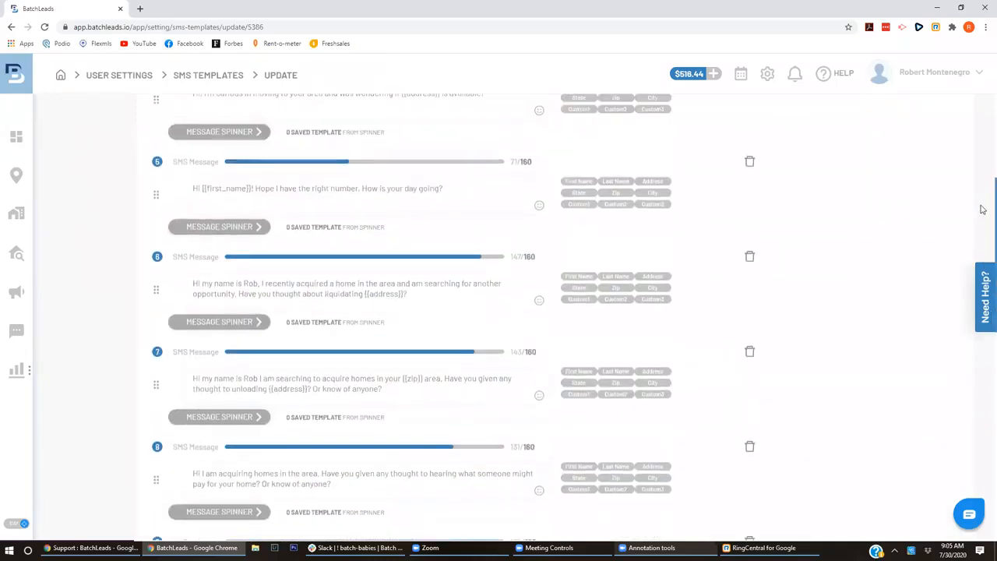
{"action": "scroll", "coordinate": [983, 203], "scroll_direction": "up", "scroll_amount": 1}
{"action": "scroll", "coordinate": [983, 226], "scroll_direction": "down", "scroll_amount": 1}
{"action": "scroll", "coordinate": [983, 234], "scroll_direction": "down", "scroll_amount": 1}
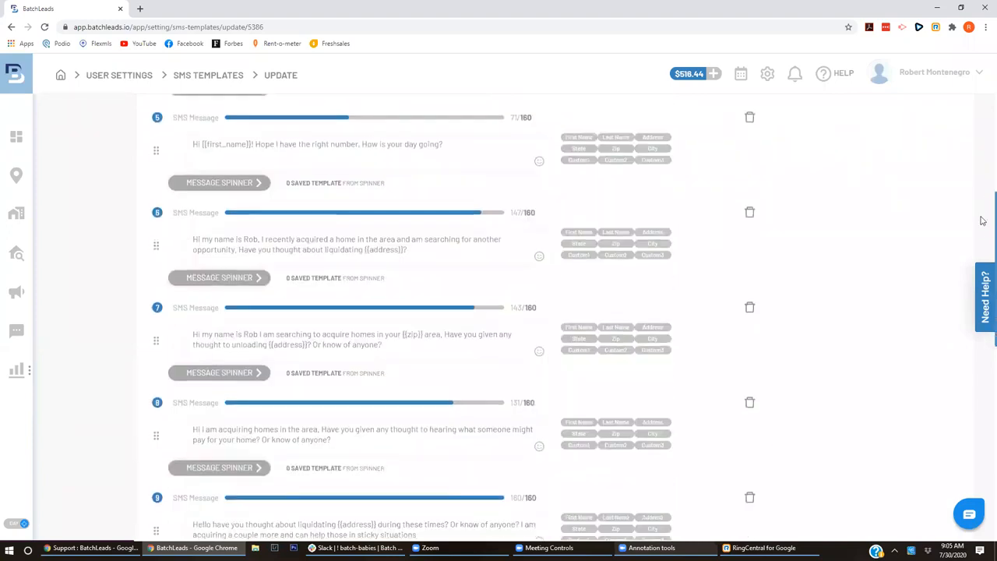
{"action": "scroll", "coordinate": [983, 218], "scroll_direction": "up", "scroll_amount": 1}
{"action": "scroll", "coordinate": [984, 210], "scroll_direction": "up", "scroll_amount": 1}
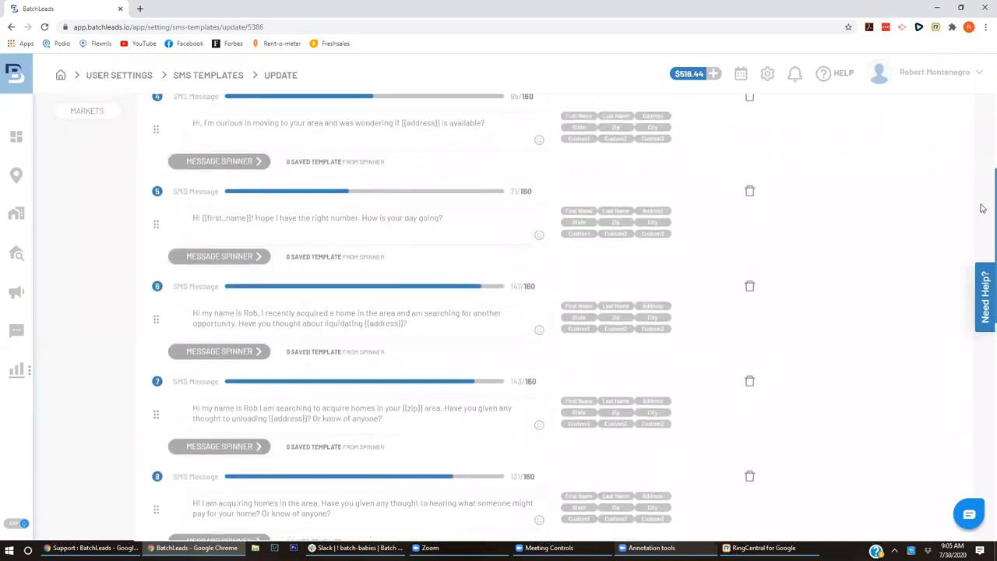
{"action": "scroll", "coordinate": [983, 218], "scroll_direction": "down", "scroll_amount": 1}
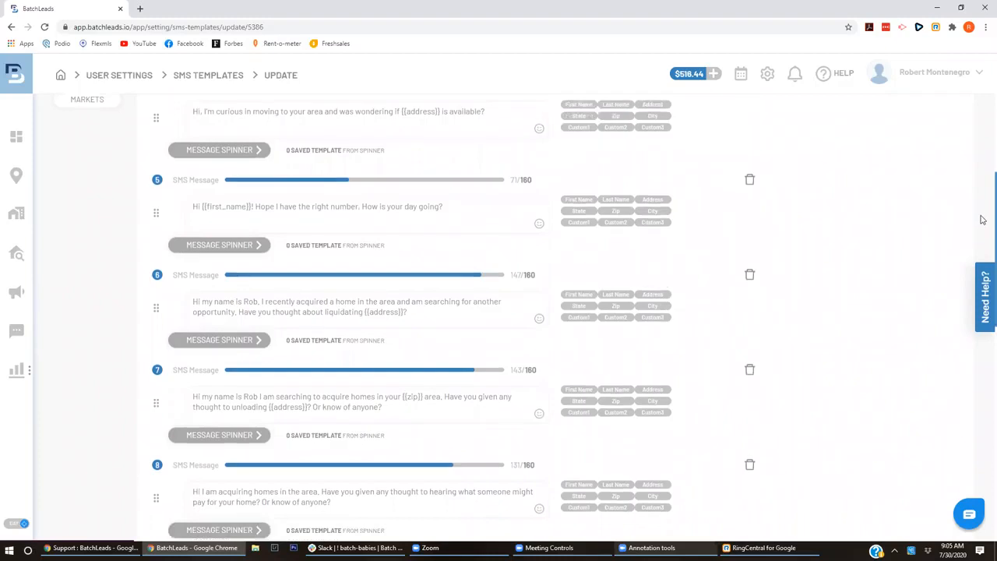
{"action": "scroll", "coordinate": [983, 234], "scroll_direction": "down", "scroll_amount": 3}
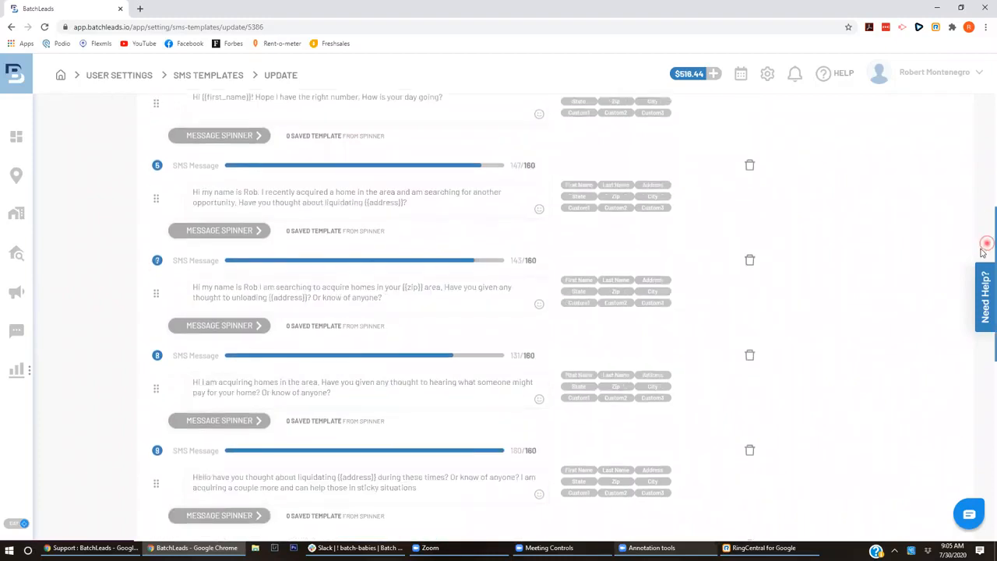
{"action": "scroll", "coordinate": [983, 265], "scroll_direction": "down", "scroll_amount": 1}
{"action": "scroll", "coordinate": [983, 282], "scroll_direction": "down", "scroll_amount": 5}
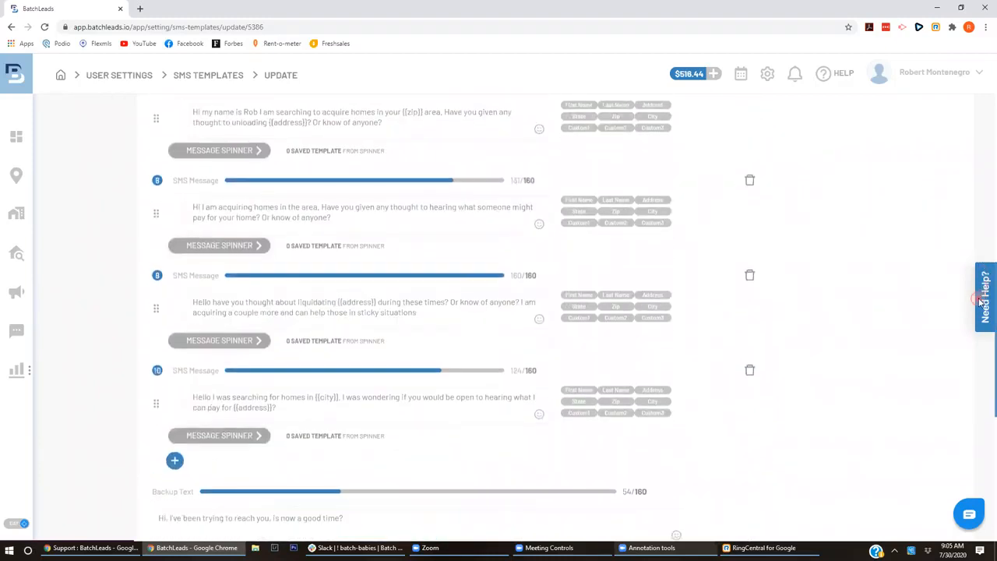
- Enlarge the page, review SMS message 9 and its {{address}} placeholder, and open its Message Spinner
{"action": "left_click", "coordinate": [426, 316]}
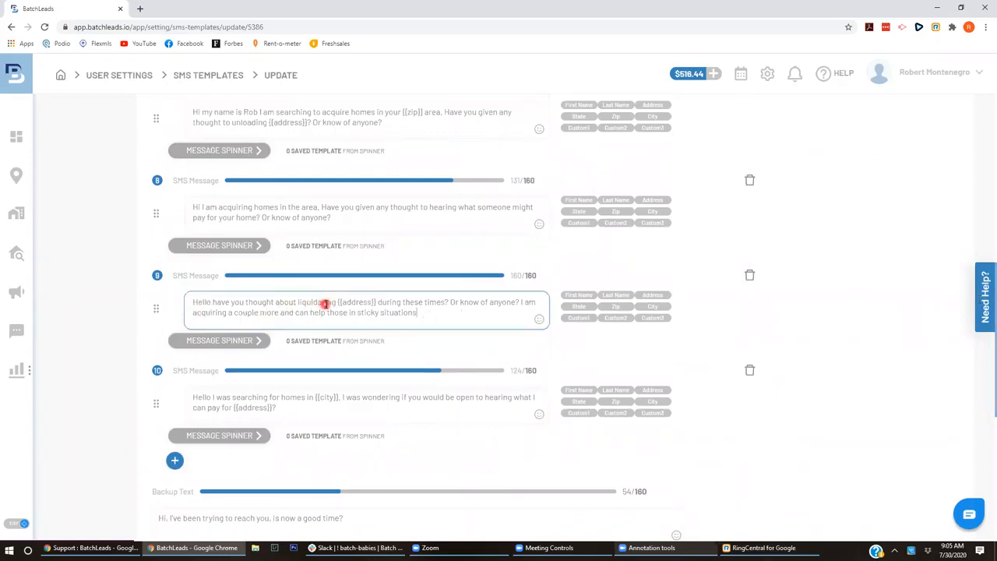
{"action": "key", "text": "ctrl+plus"}
{"action": "key", "text": "ctrl+plus"}
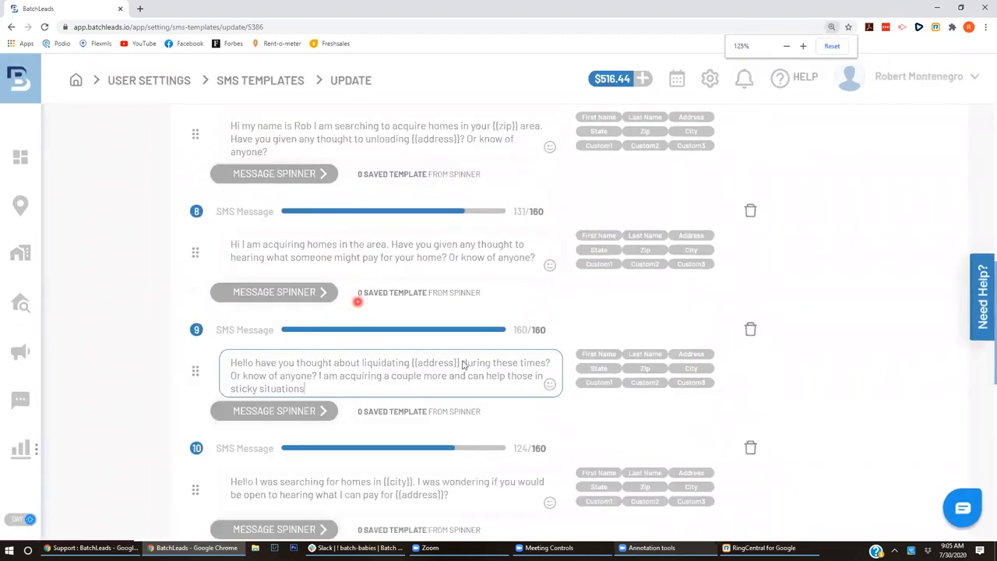
{"action": "scroll", "coordinate": [983, 327], "scroll_direction": "down", "scroll_amount": 1}
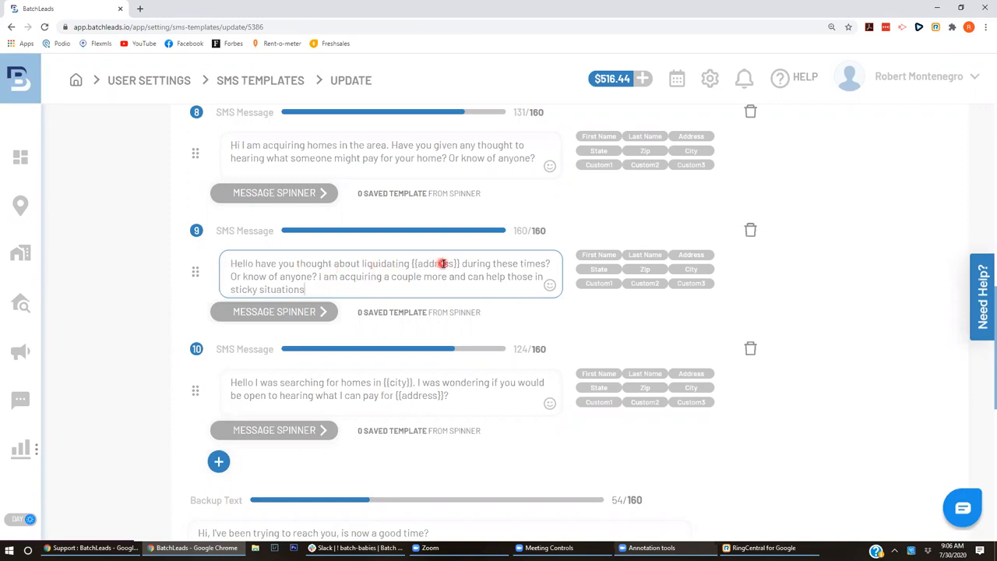
{"action": "left_click_drag", "start_coordinate": [459, 264], "coordinate": [414, 266]}
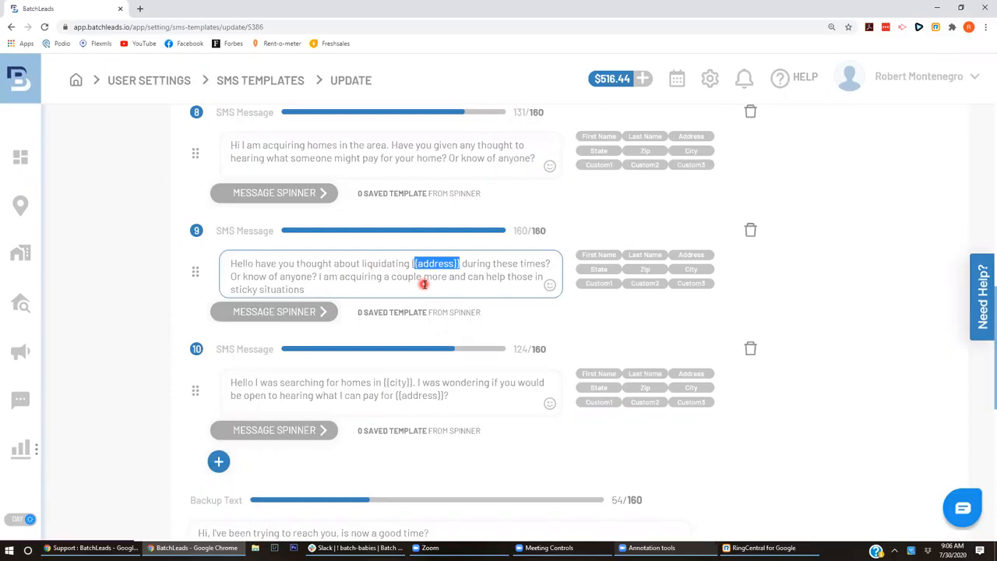
{"action": "left_click", "coordinate": [429, 266]}
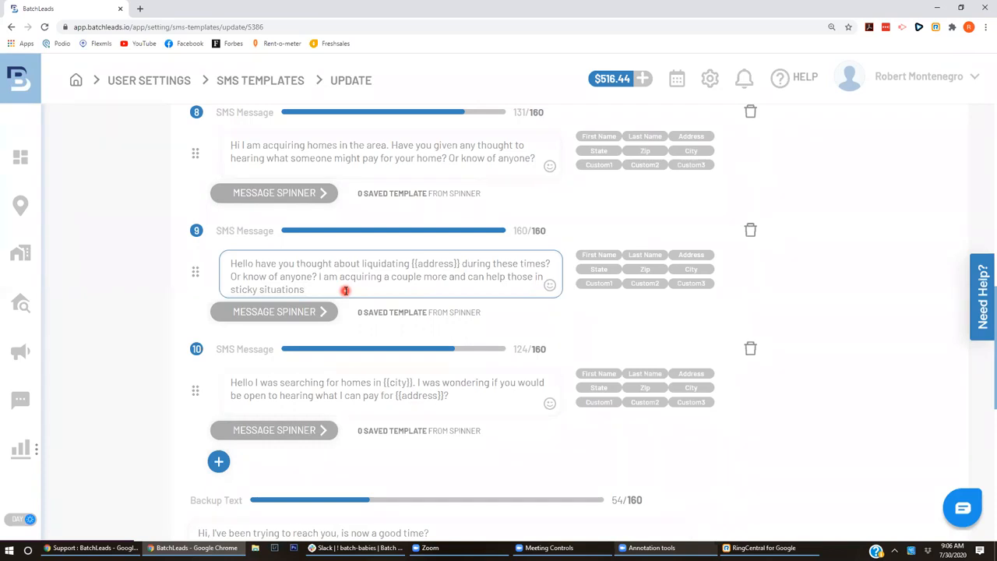
{"action": "left_click", "coordinate": [292, 318]}
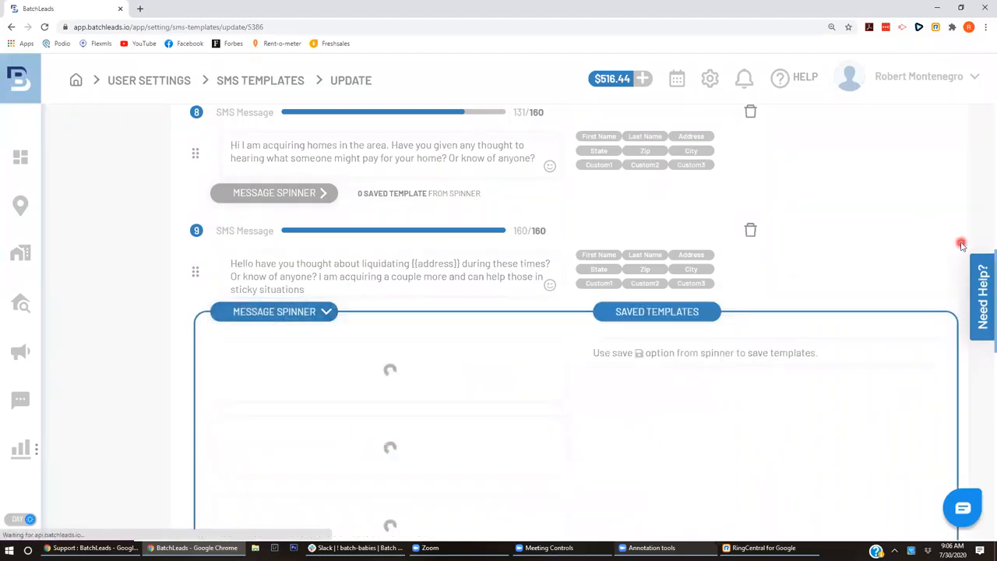
- Zoom Chrome out twice to bring message 9's spinner panel and its four variants into view
{"action": "key", "text": "ctrl+minus"}
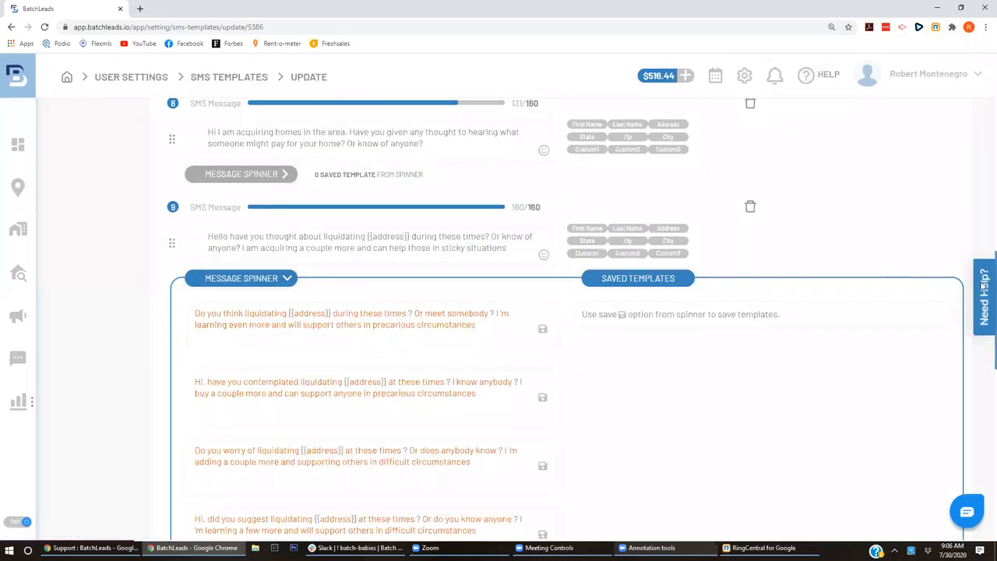
{"action": "scroll", "coordinate": [984, 289], "scroll_direction": "down", "scroll_amount": 2}
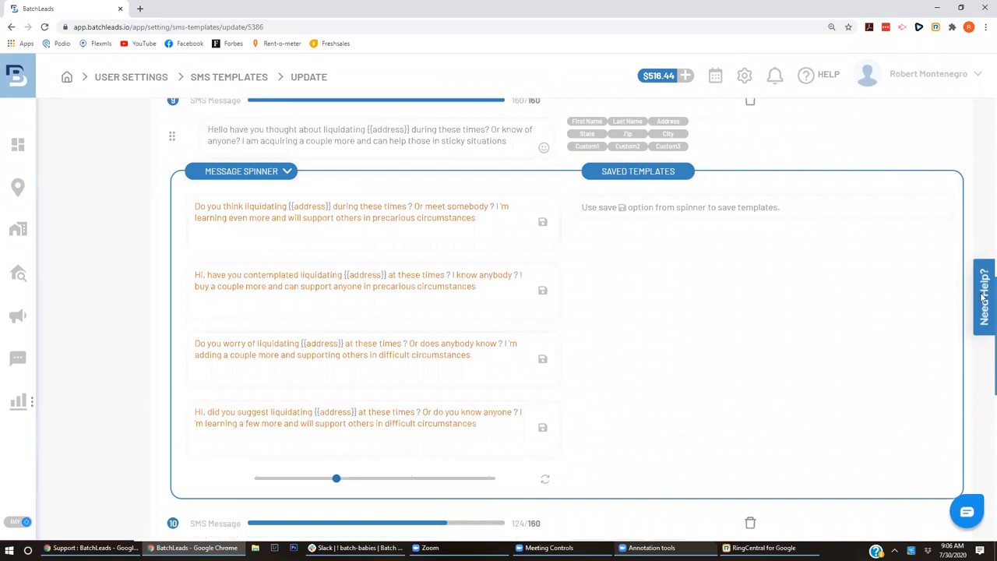
{"action": "scroll", "coordinate": [984, 296], "scroll_direction": "up", "scroll_amount": 1}
{"action": "scroll", "coordinate": [984, 300], "scroll_direction": "down", "scroll_amount": 1}
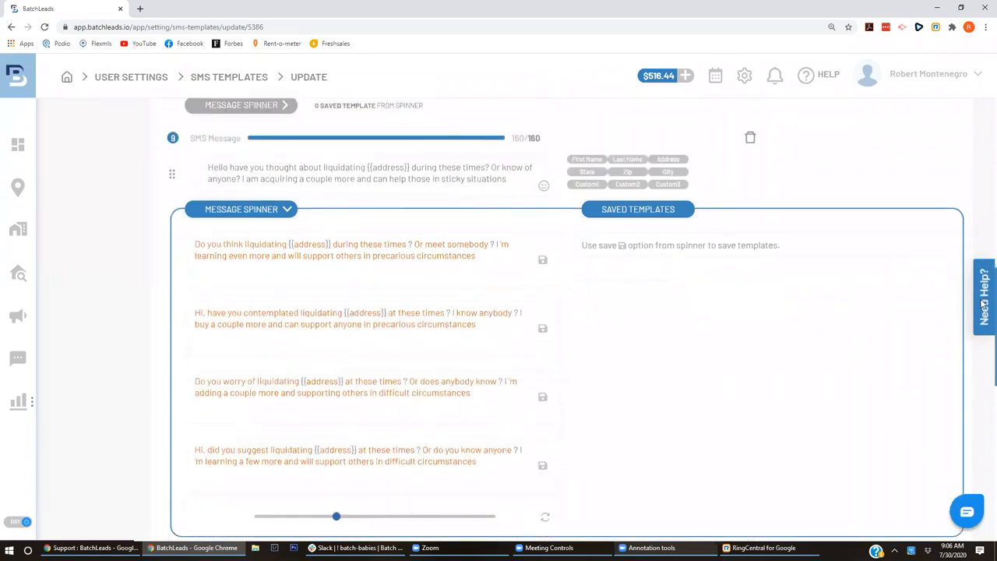
{"action": "triple_click", "coordinate": [514, 182]}
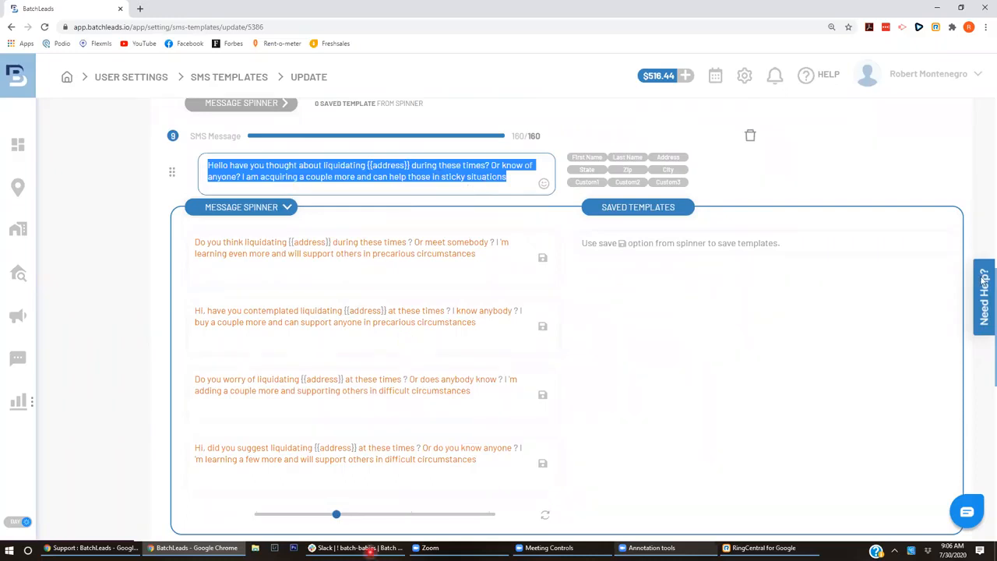
{"action": "key", "text": "ctrl+minus"}
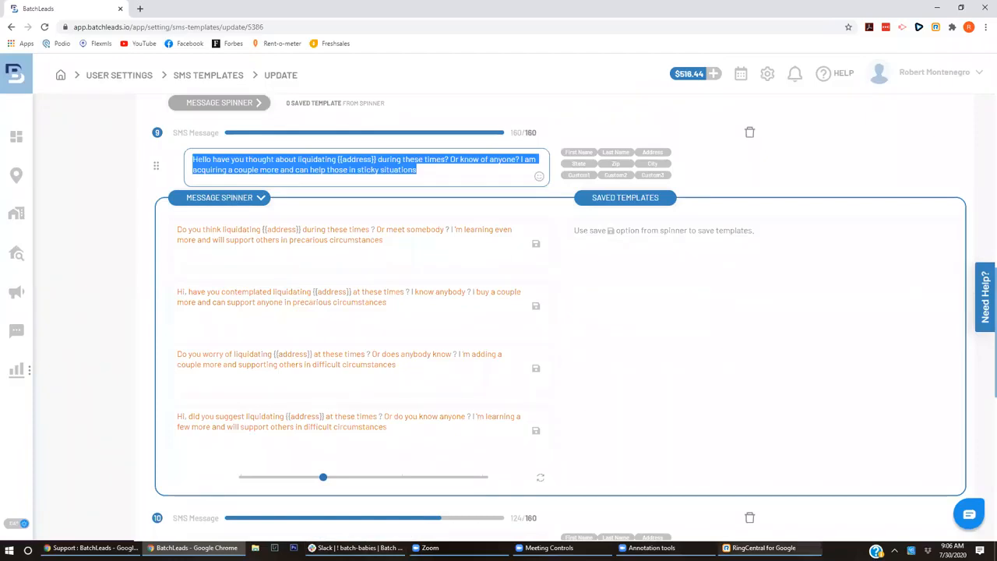
- Check the laptop battery from the system tray, then clear the page's text selection
{"action": "left_click", "coordinate": [911, 551]}
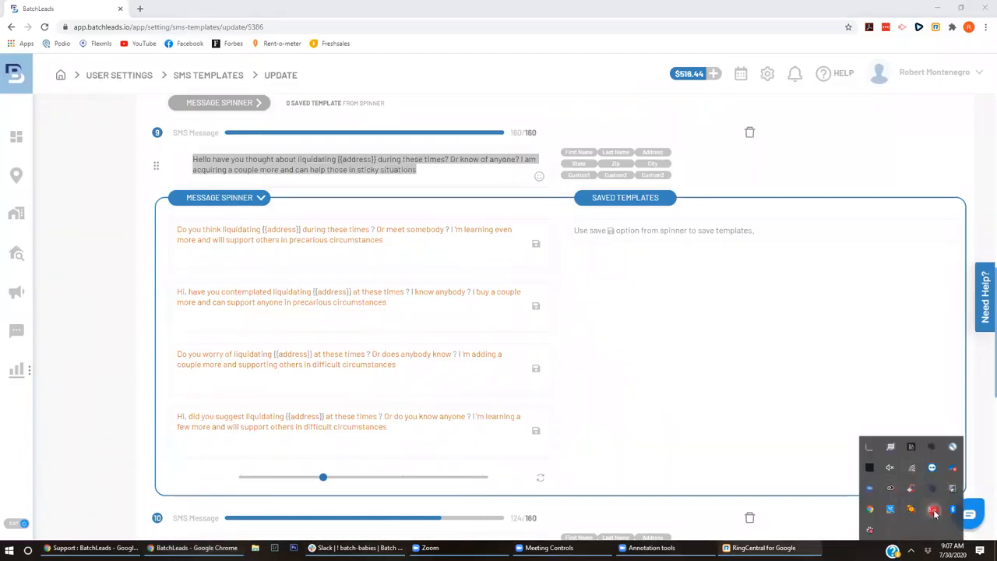
{"action": "left_click", "coordinate": [930, 509]}
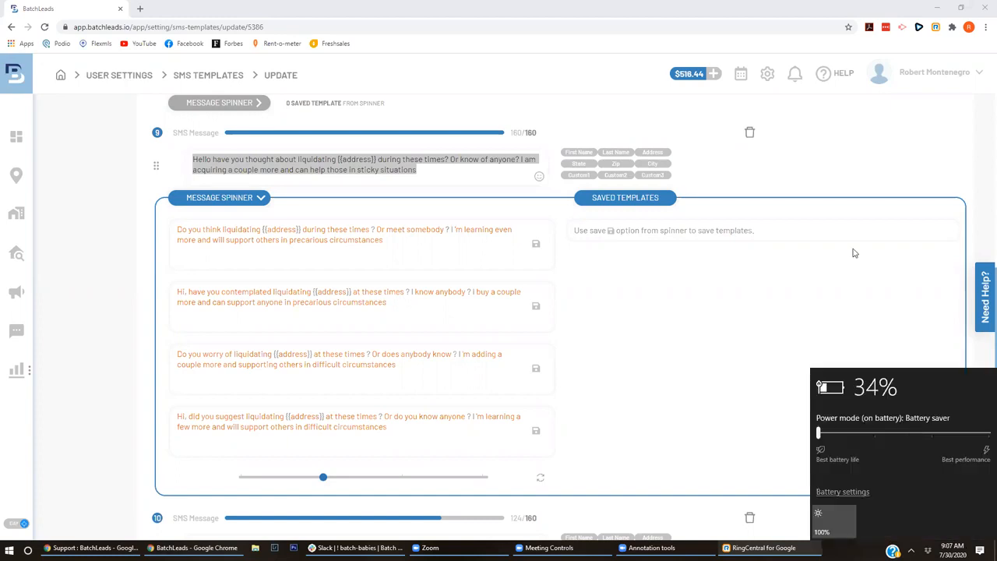
{"action": "left_click", "coordinate": [925, 206]}
{"action": "left_click", "coordinate": [397, 304]}
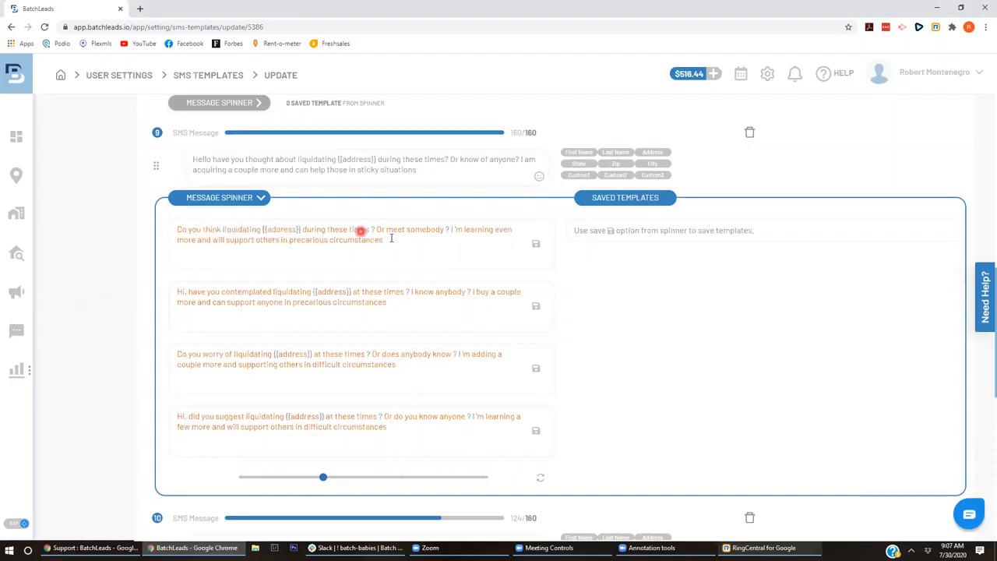
- Slide the Fewer/More Synonyms level to minimum, maximum, then middle, regenerating message 9's variants
{"action": "left_click", "coordinate": [324, 478]}
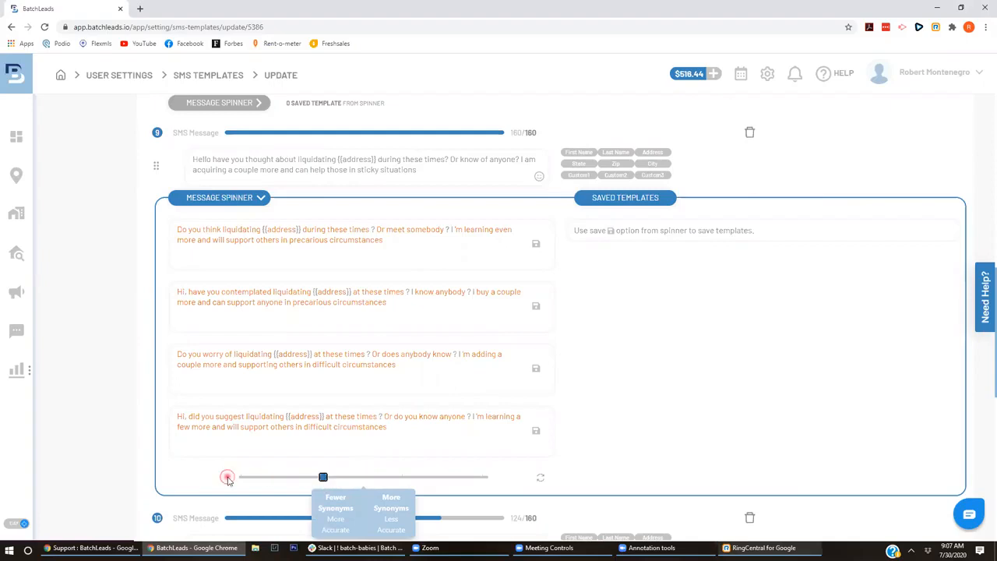
{"action": "left_click", "coordinate": [233, 477]}
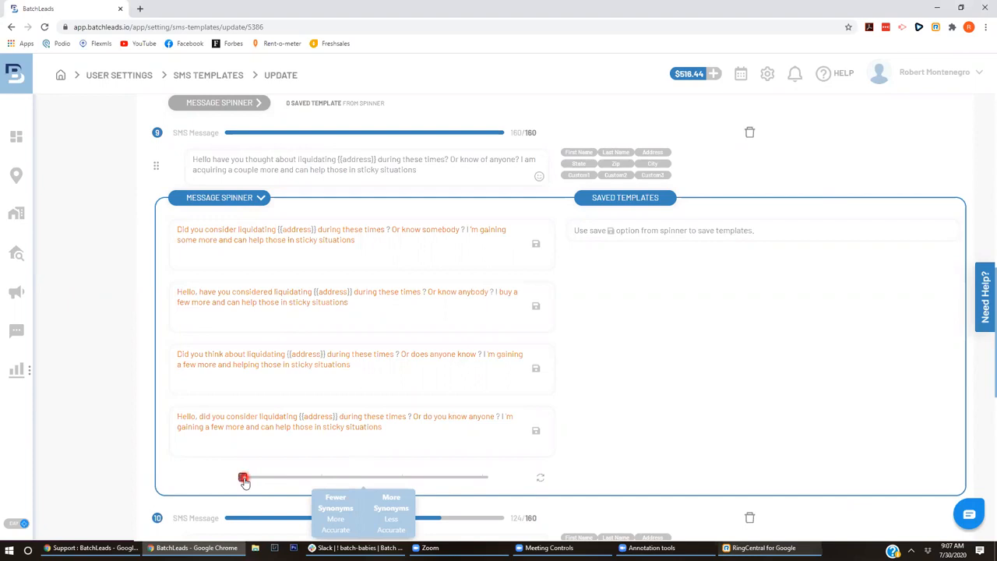
{"action": "left_click_drag", "start_coordinate": [243, 481], "coordinate": [484, 477]}
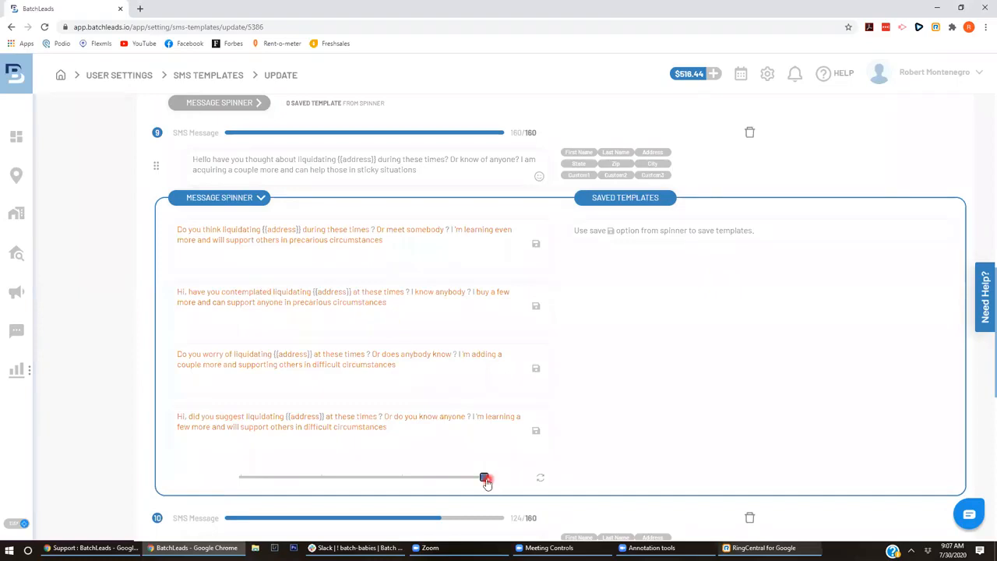
{"action": "mouse_move", "coordinate": [486, 483]}
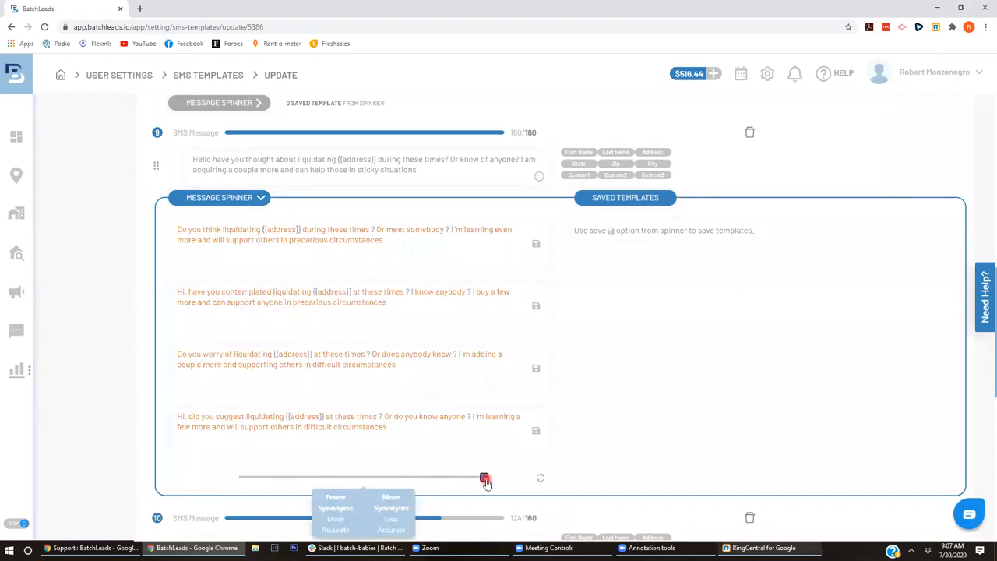
{"action": "left_click_drag", "start_coordinate": [485, 479], "coordinate": [320, 479]}
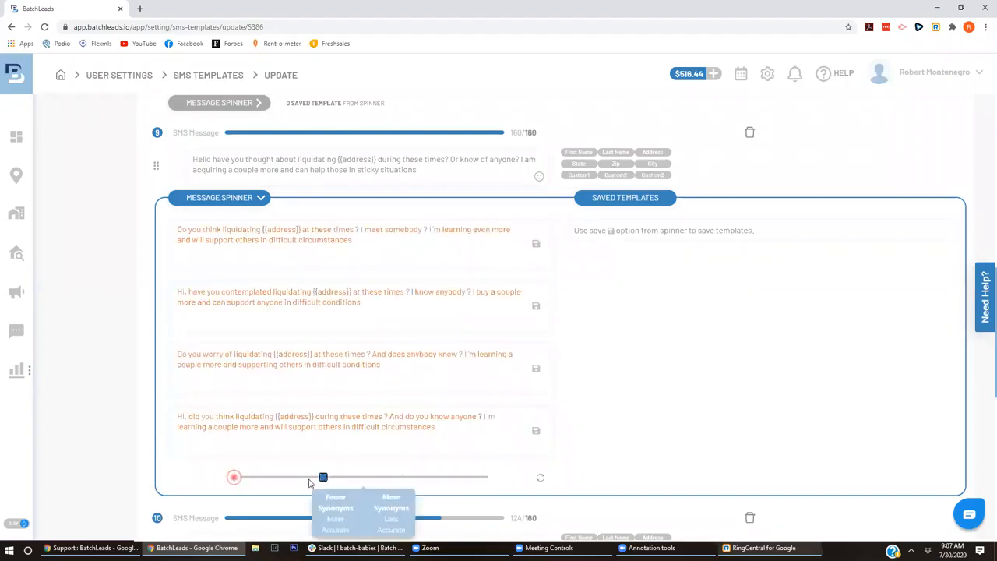
{"action": "left_click", "coordinate": [227, 477]}
{"action": "left_click_drag", "start_coordinate": [242, 477], "coordinate": [303, 479]}
{"action": "left_click", "coordinate": [272, 477]}
{"action": "left_click", "coordinate": [308, 477]}
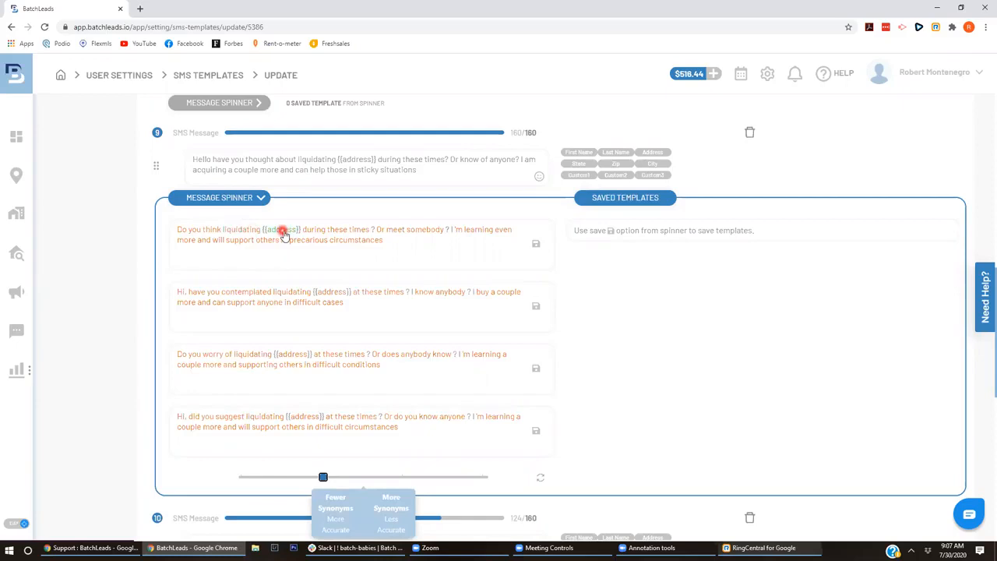
- Browse synonym options for think, contemplated, at these, did you suggest, times and liquidating
{"action": "left_click", "coordinate": [212, 232]}
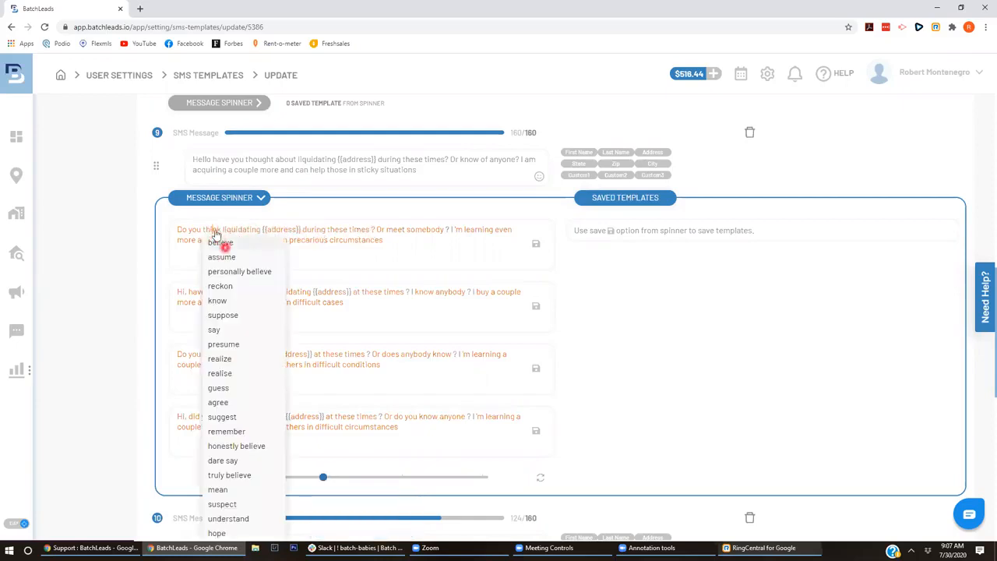
{"action": "left_click", "coordinate": [443, 258]}
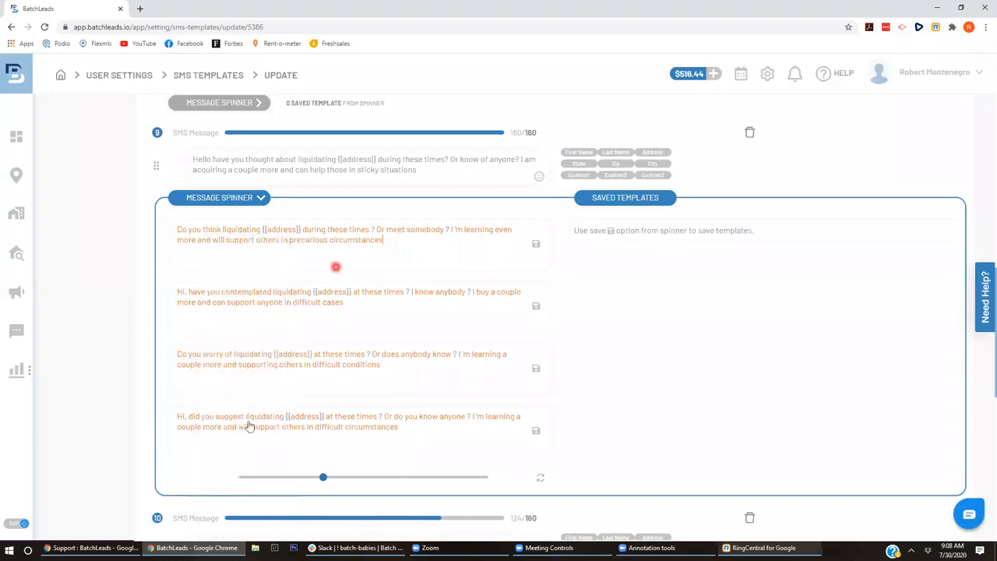
{"action": "left_click", "coordinate": [261, 291]}
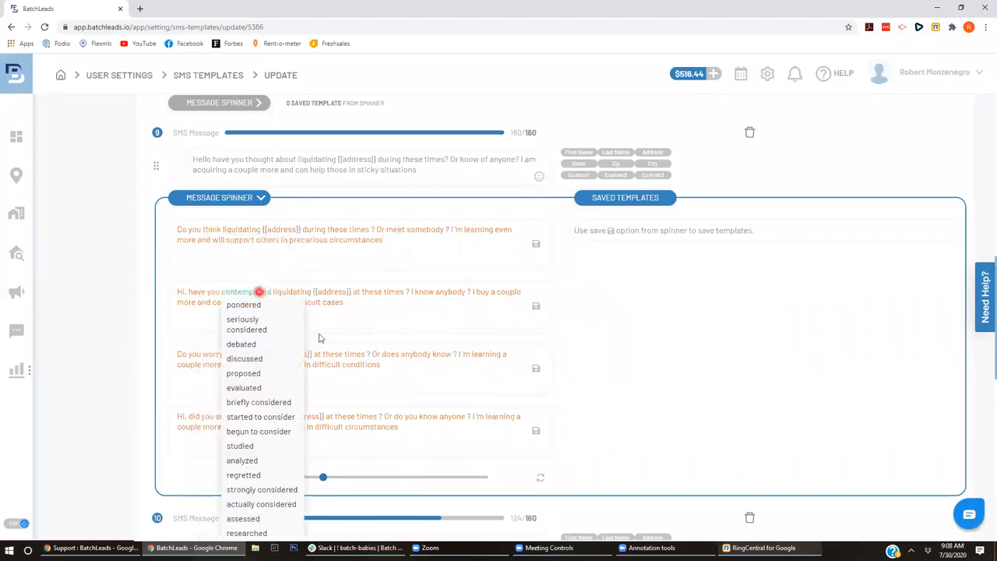
{"action": "left_click", "coordinate": [346, 418]}
{"action": "left_click", "coordinate": [343, 418]}
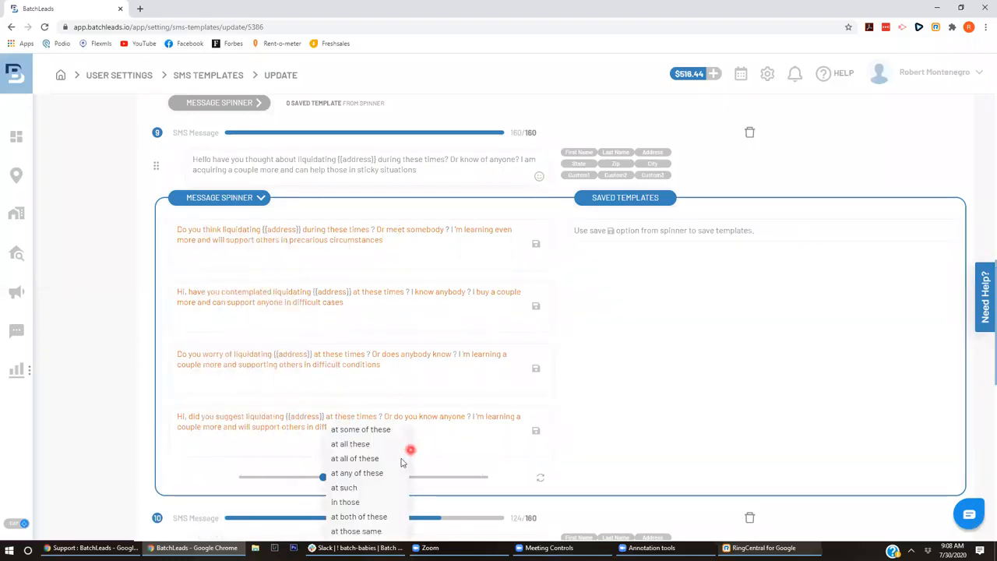
{"action": "left_click", "coordinate": [234, 419]}
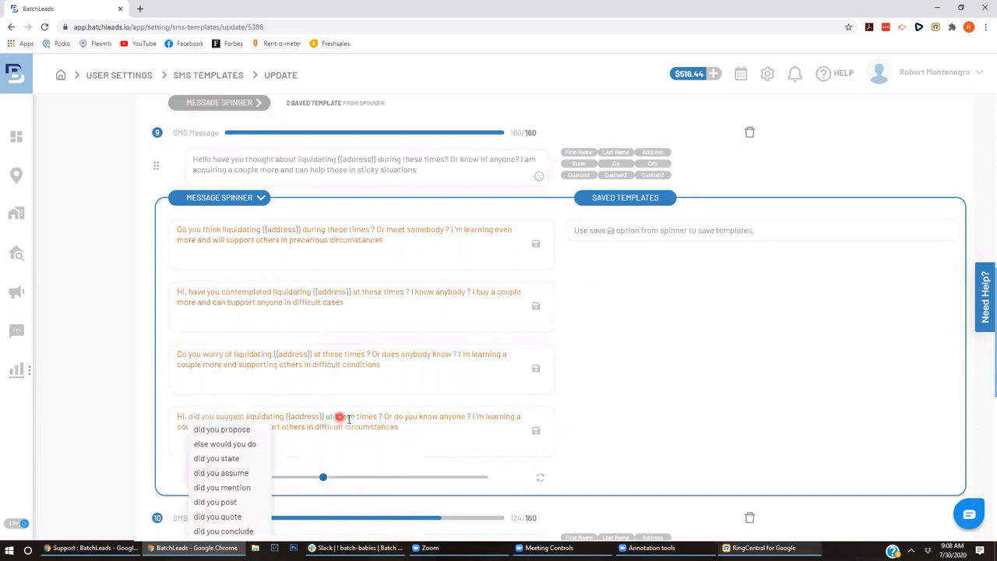
{"action": "left_click", "coordinate": [369, 418]}
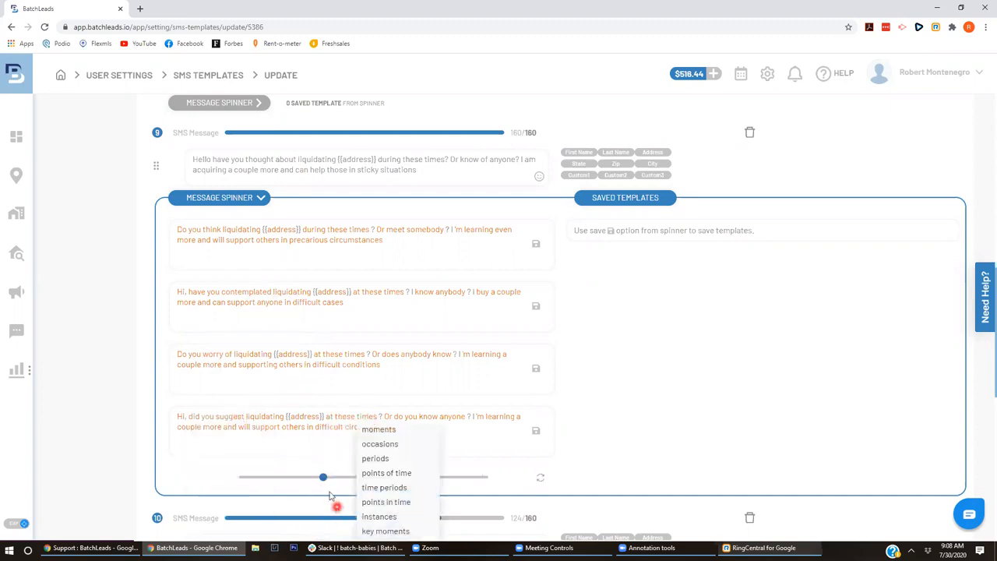
{"action": "left_click", "coordinate": [233, 232]}
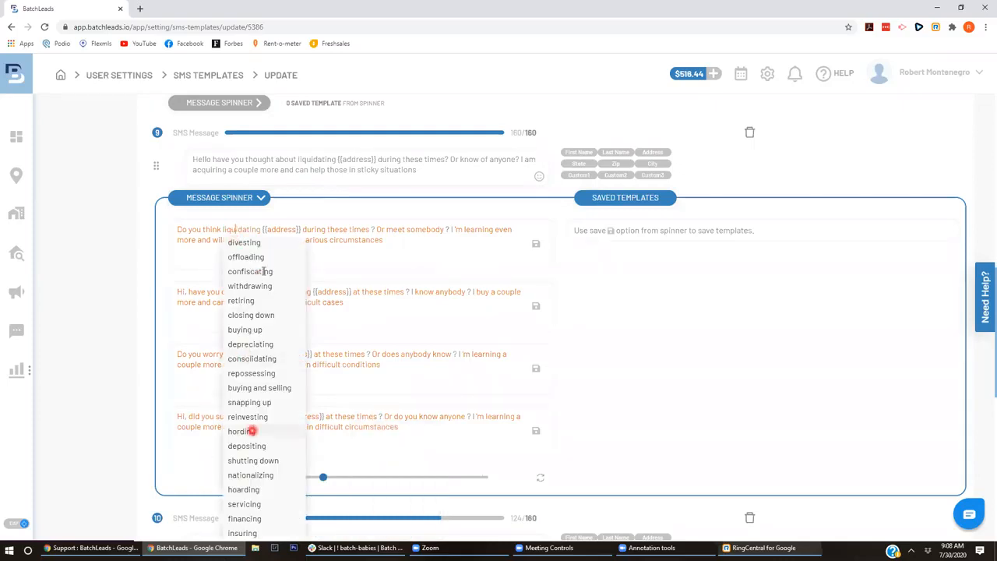
{"action": "left_click", "coordinate": [213, 254]}
- Replace 'think' with 'believe' in the first spinner variant
{"action": "left_click", "coordinate": [213, 234]}
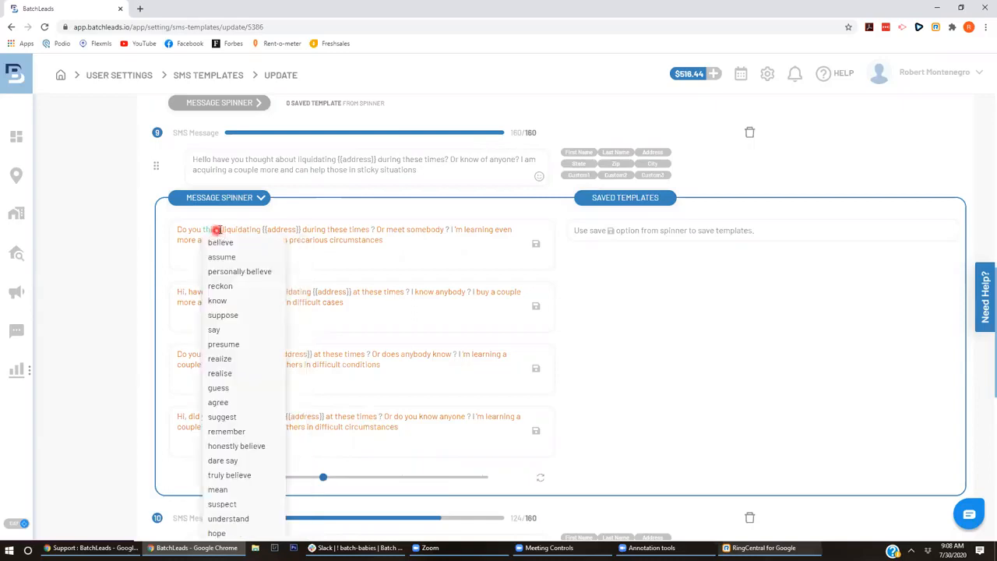
{"action": "left_click", "coordinate": [262, 240]}
{"action": "key", "text": "BackSpace"}
{"action": "key", "text": "BackSpace"}
{"action": "key", "text": "BackSpace"}
{"action": "key", "text": "BackSpace"}
{"action": "key", "text": "BackSpace"}
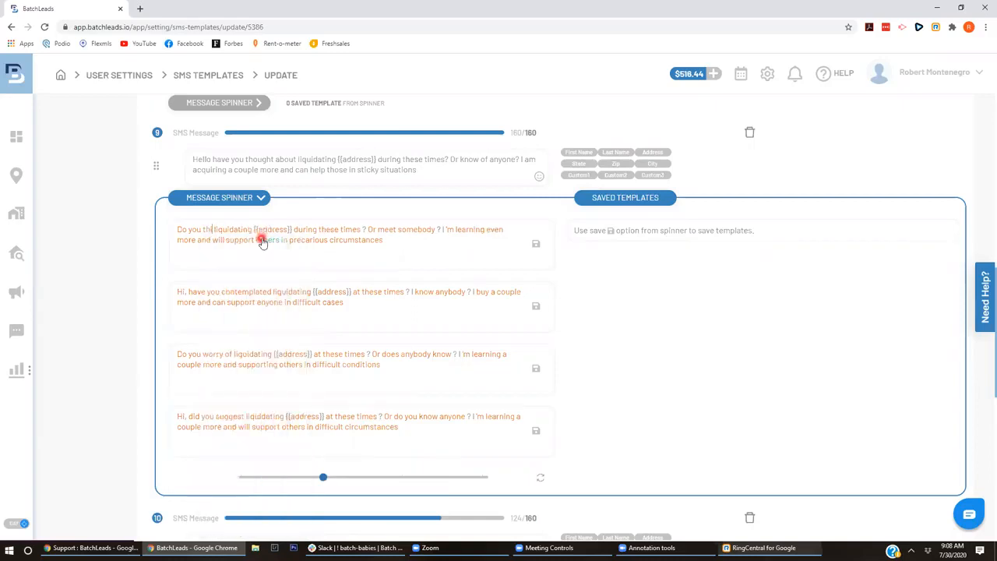
{"action": "type", "text": "think"}
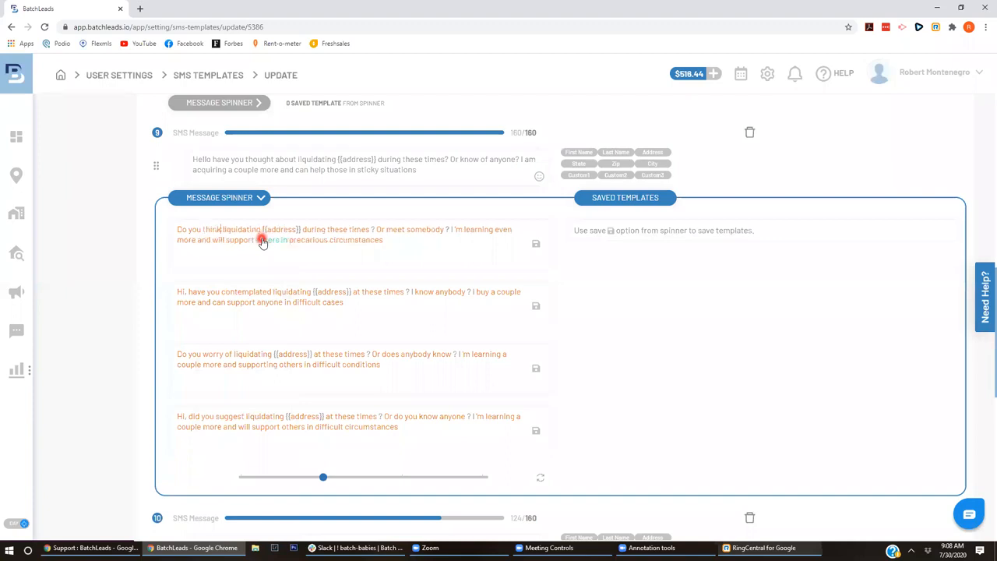
{"action": "left_click", "coordinate": [213, 231]}
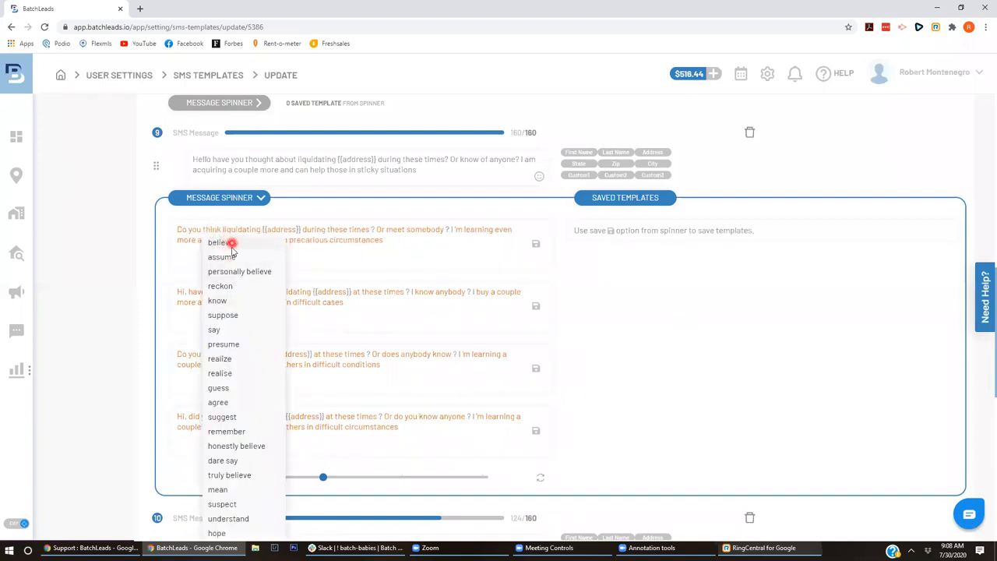
{"action": "left_click", "coordinate": [226, 244]}
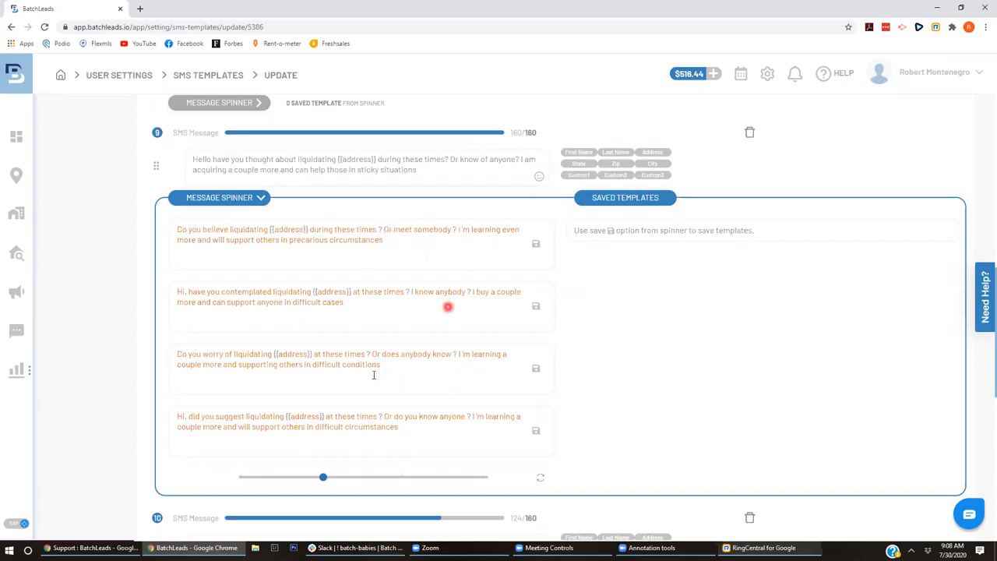
{"action": "left_click", "coordinate": [324, 478]}
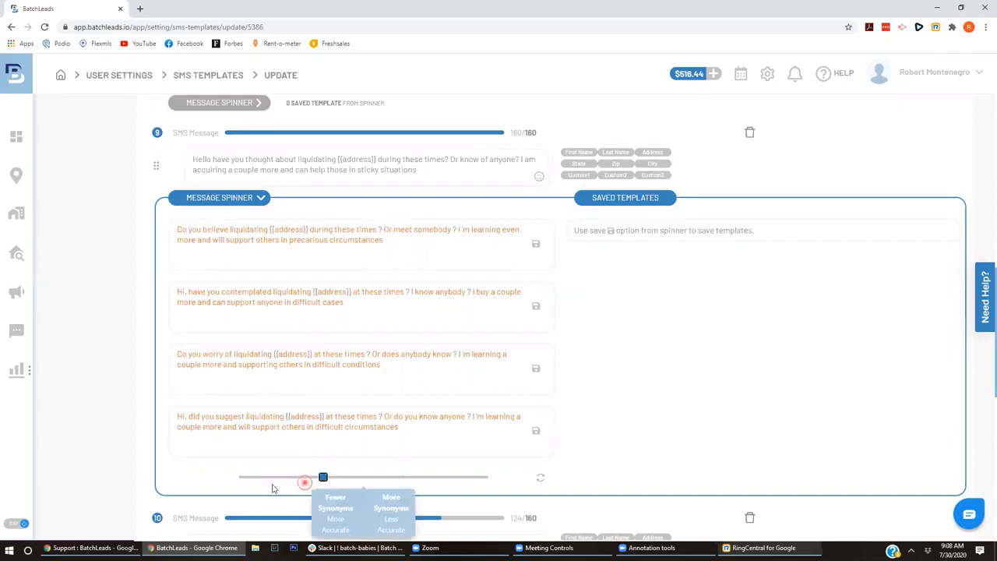
- Move the synonym slider to minimum, then one step right to regenerate message 9's variants
{"action": "left_click", "coordinate": [239, 480]}
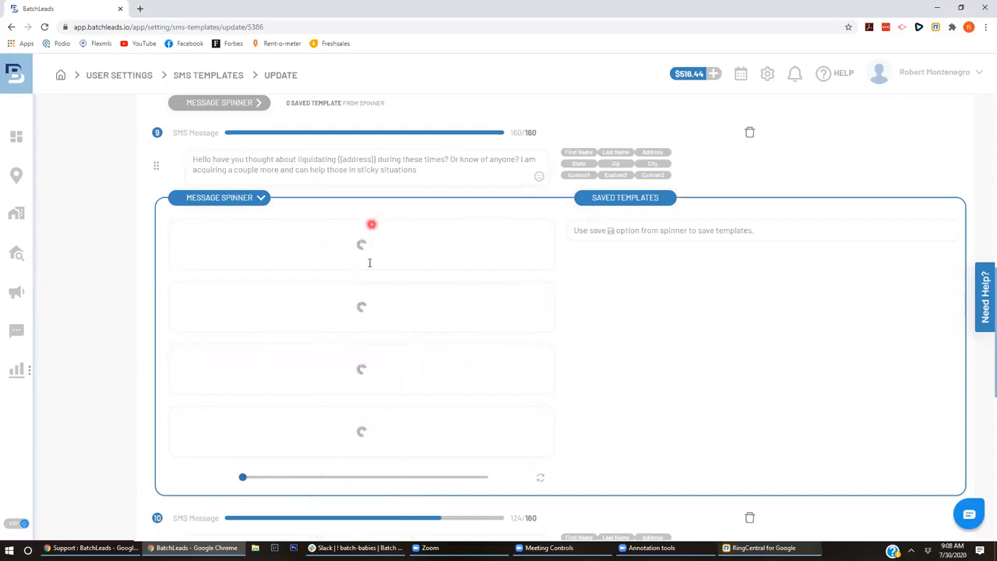
{"action": "left_click", "coordinate": [353, 243]}
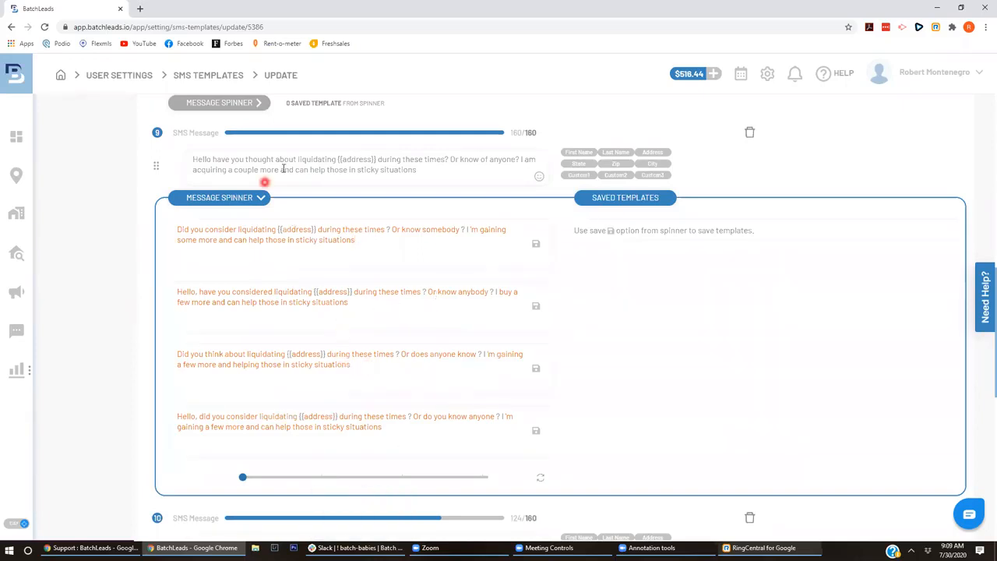
{"action": "left_click", "coordinate": [331, 256]}
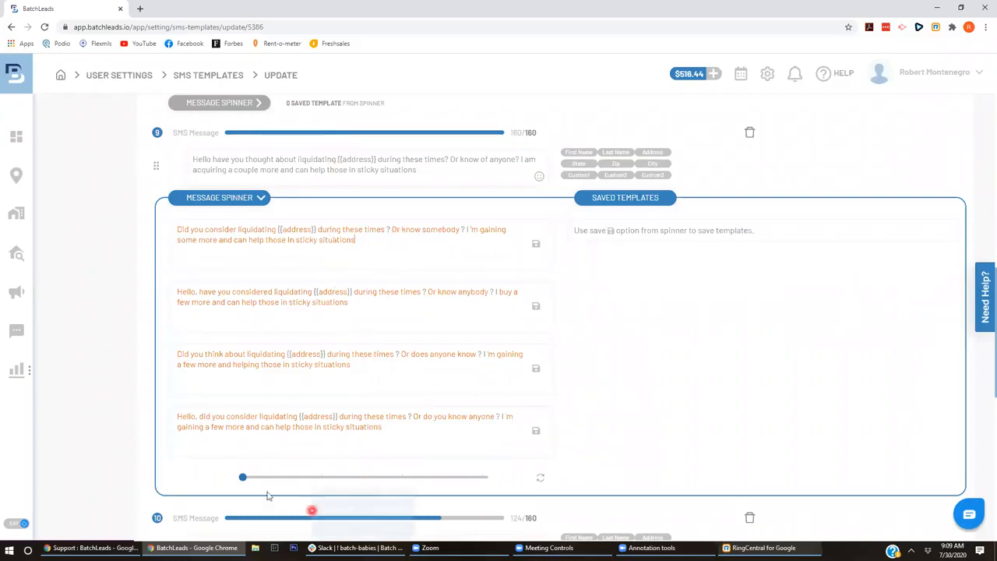
{"action": "left_click", "coordinate": [244, 478]}
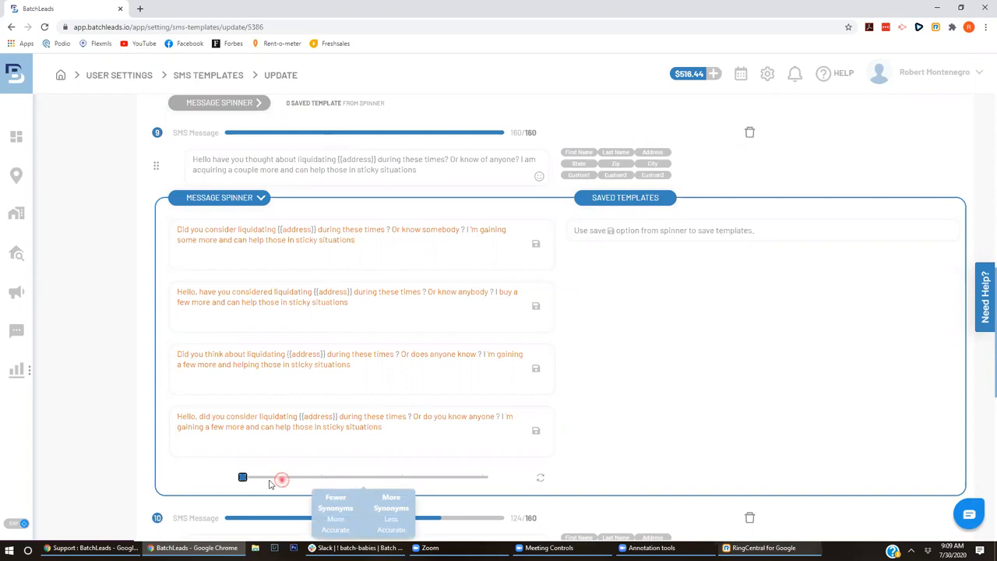
{"action": "left_click", "coordinate": [223, 474]}
{"action": "left_click", "coordinate": [289, 475]}
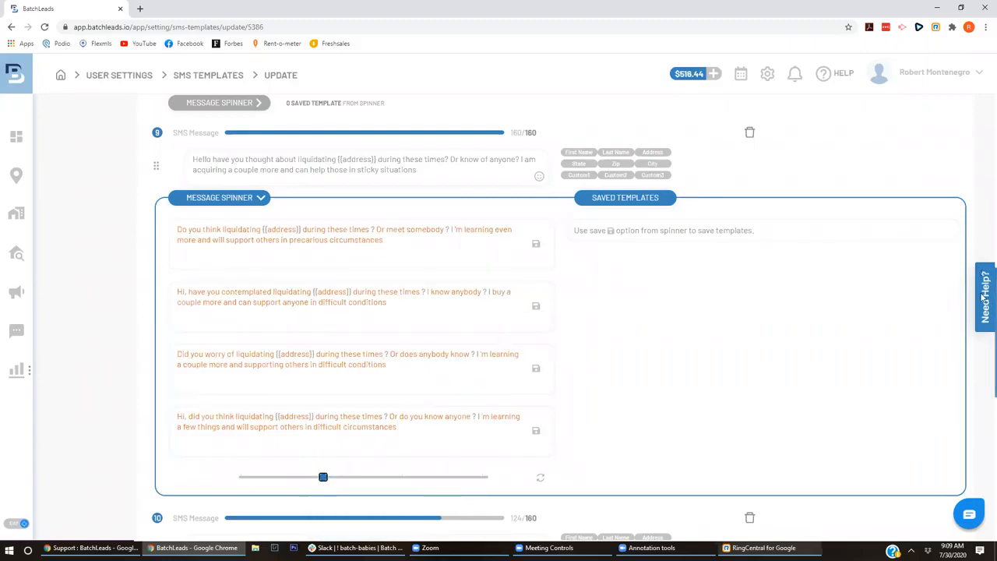
{"action": "scroll", "coordinate": [983, 217], "scroll_direction": "up", "scroll_amount": 5}
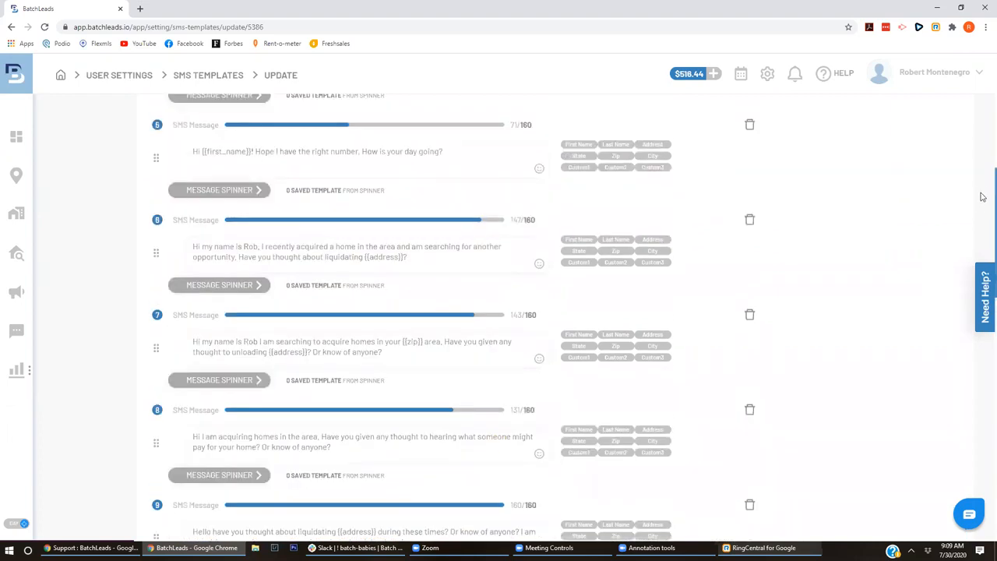
- Open SMS message 5's spinner, showing variations of its 'Hope I have the right number' greeting
{"action": "scroll", "coordinate": [983, 187], "scroll_direction": "up", "scroll_amount": 2}
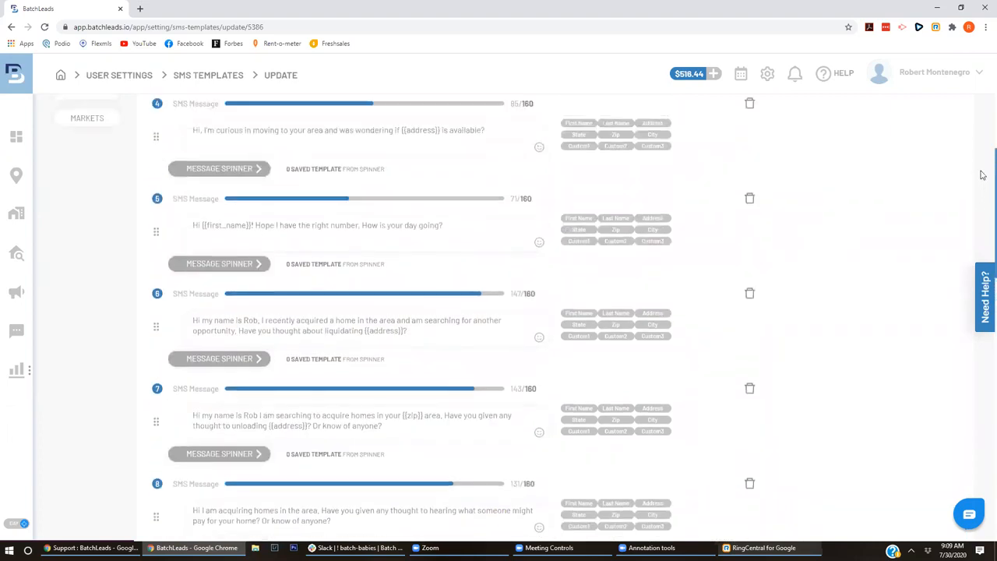
{"action": "scroll", "coordinate": [983, 170], "scroll_direction": "up", "scroll_amount": 1}
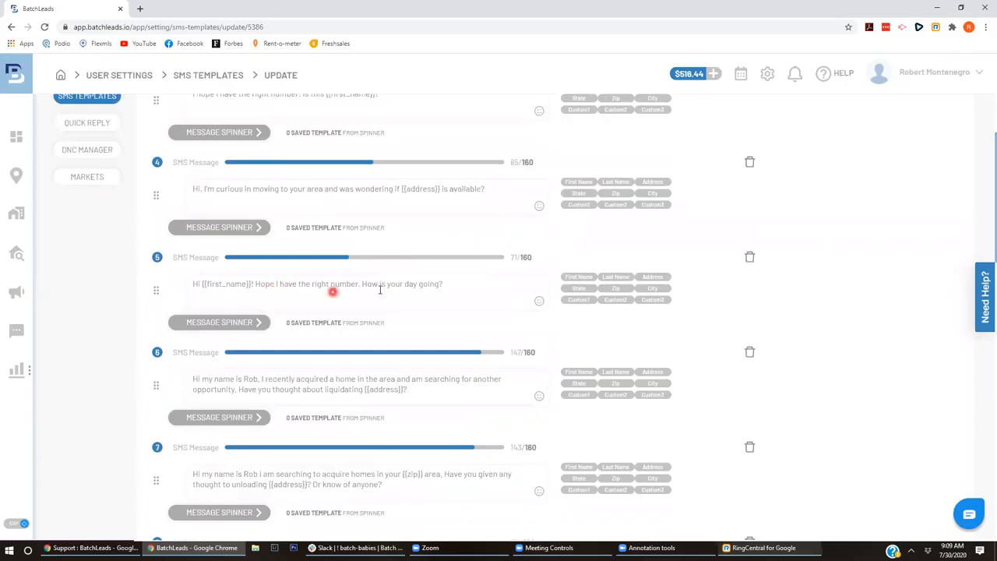
{"action": "left_click", "coordinate": [207, 324]}
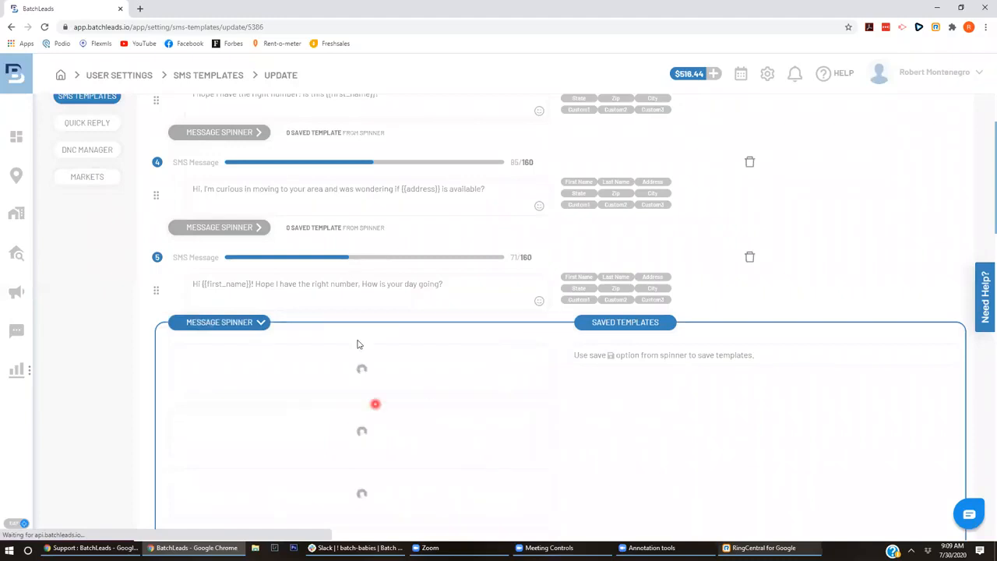
{"action": "left_click", "coordinate": [452, 300]}
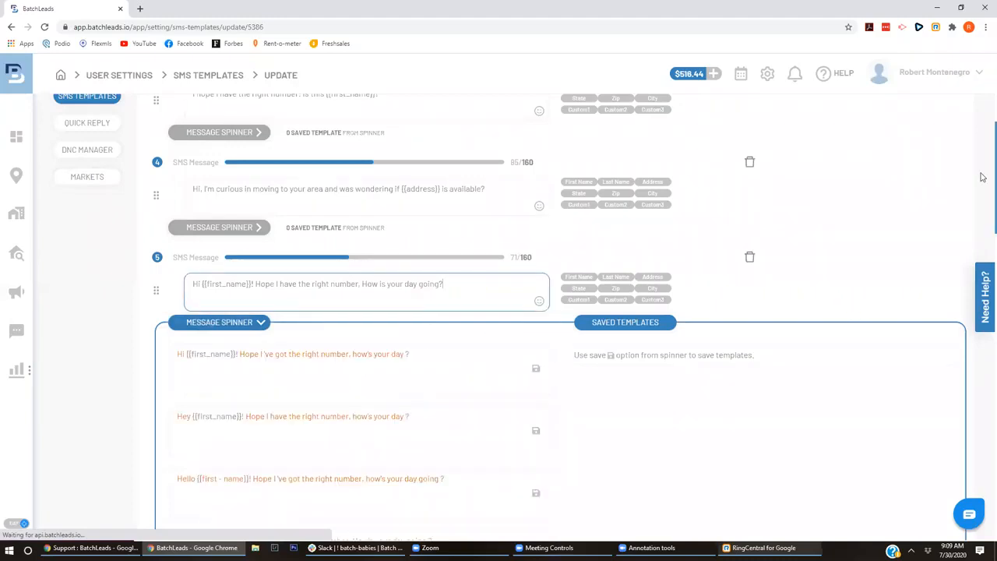
{"action": "scroll", "coordinate": [982, 194], "scroll_direction": "down", "scroll_amount": 2}
{"action": "left_click_drag", "start_coordinate": [985, 200], "coordinate": [986, 198]}
{"action": "triple_click", "coordinate": [318, 172]}
{"action": "left_click", "coordinate": [450, 166]}
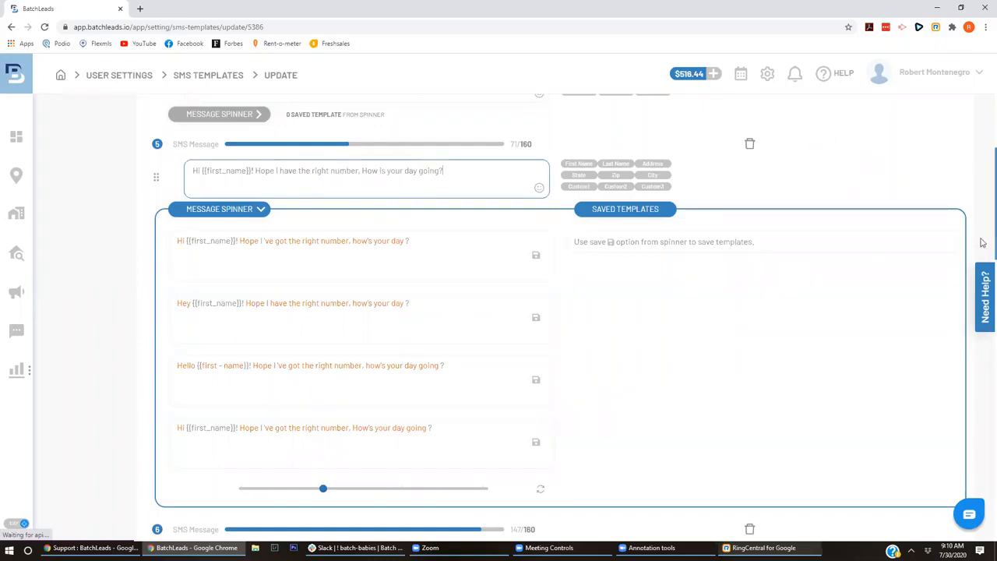
{"action": "scroll", "coordinate": [983, 379], "scroll_direction": "down", "scroll_amount": 10}
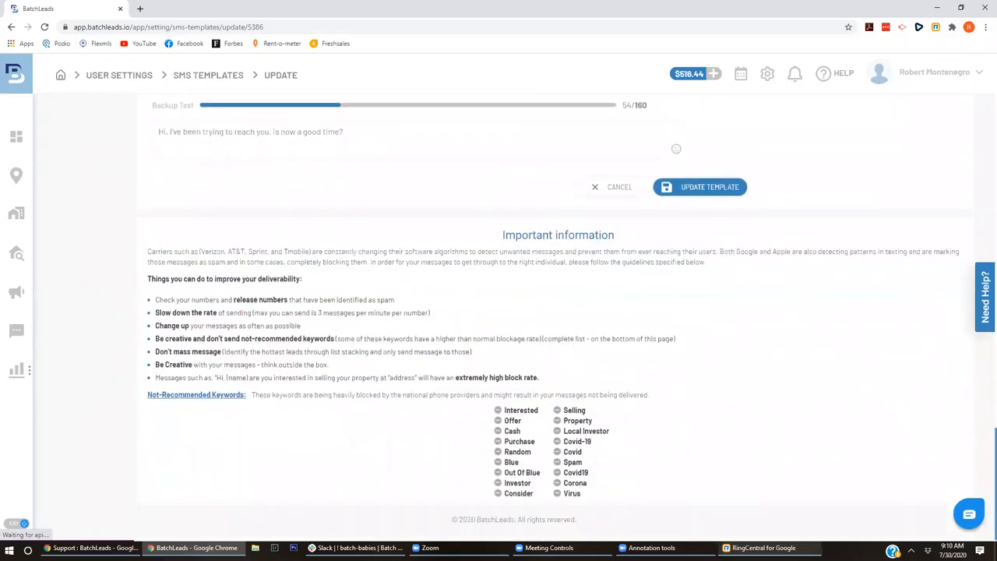
{"action": "left_click_drag", "start_coordinate": [498, 411], "coordinate": [597, 496]}
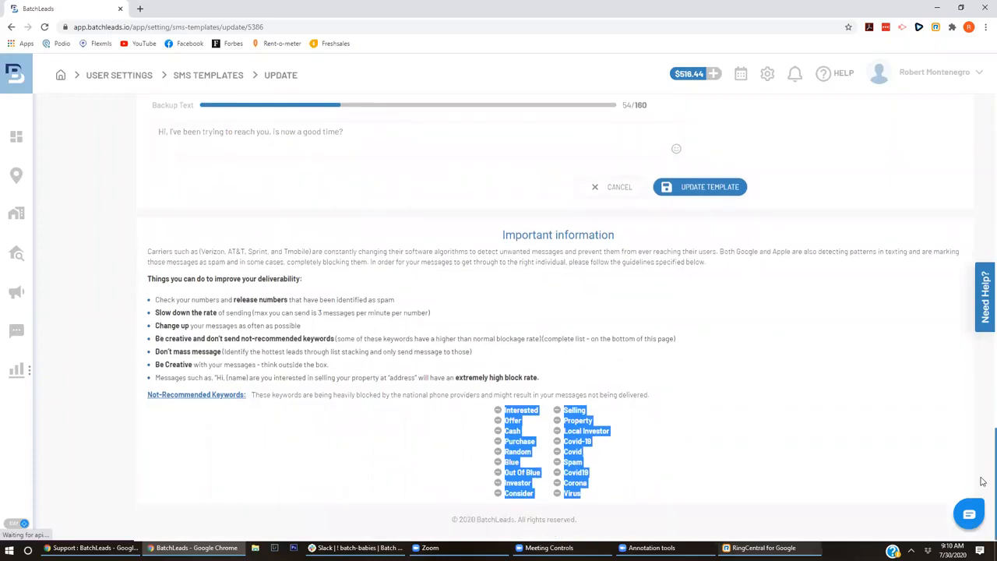
{"action": "left_click", "coordinate": [625, 435]}
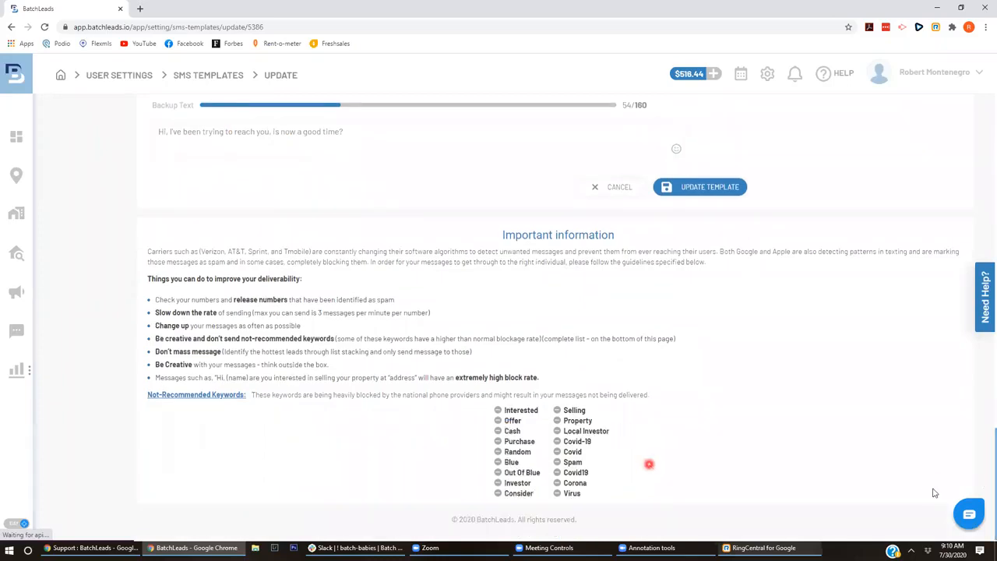
{"action": "scroll", "coordinate": [958, 475], "scroll_direction": "up", "scroll_amount": 1}
{"action": "scroll", "coordinate": [984, 459], "scroll_direction": "up", "scroll_amount": 10}
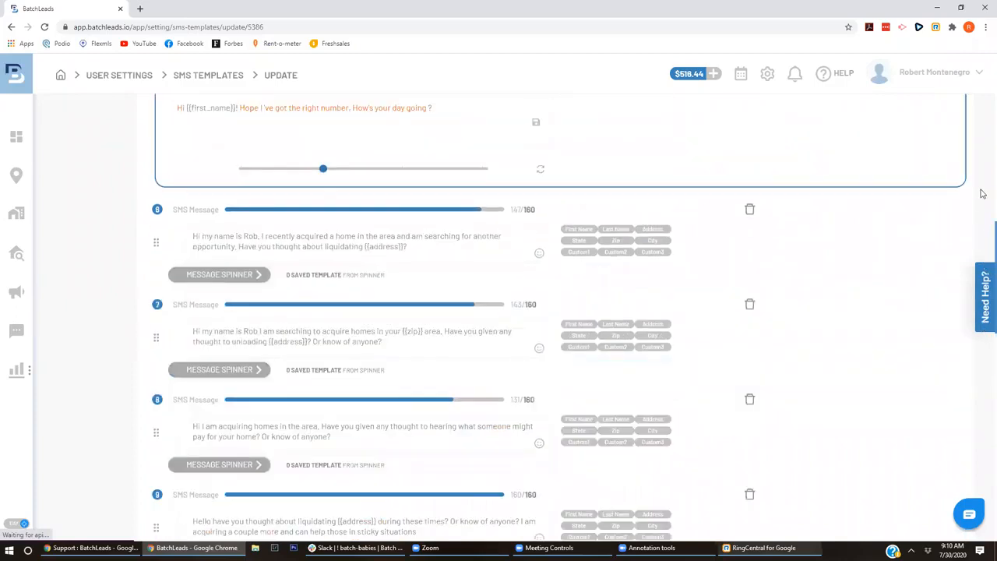
- Save message 5's first spinner variation as a template
{"action": "scroll", "coordinate": [984, 206], "scroll_direction": "up", "scroll_amount": 5}
{"action": "scroll", "coordinate": [983, 206], "scroll_direction": "down", "scroll_amount": 1}
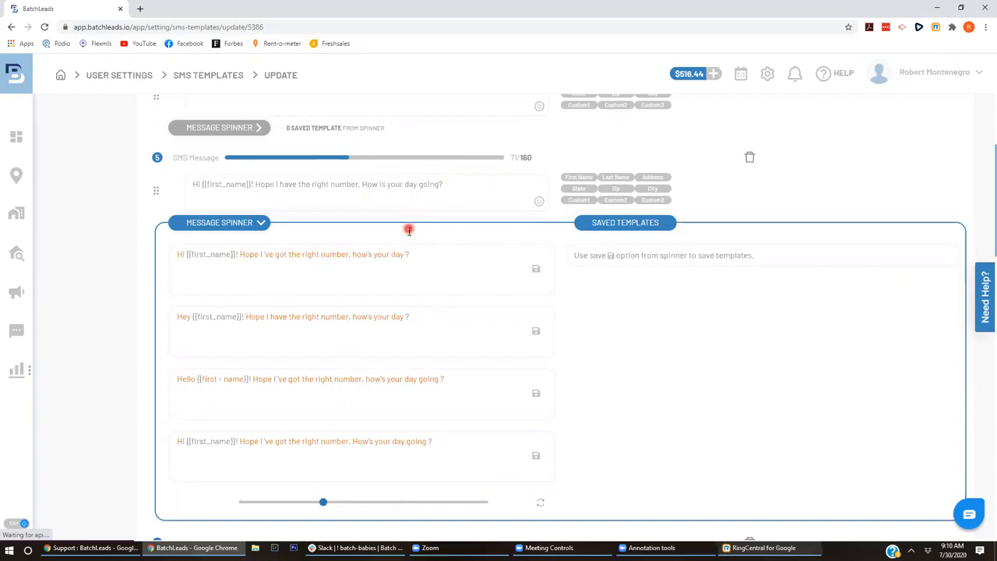
{"action": "left_click", "coordinate": [414, 259]}
{"action": "left_click", "coordinate": [536, 269]}
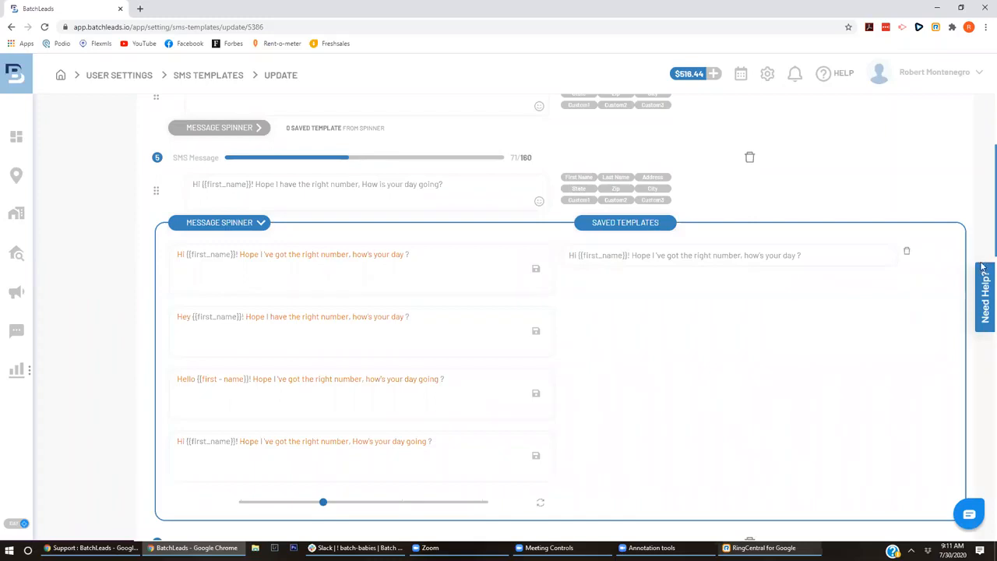
- Type 'HOw many' after the first variation, then erase it
{"action": "scroll", "coordinate": [983, 238], "scroll_direction": "down", "scroll_amount": 3}
{"action": "scroll", "coordinate": [983, 257], "scroll_direction": "up", "scroll_amount": 2}
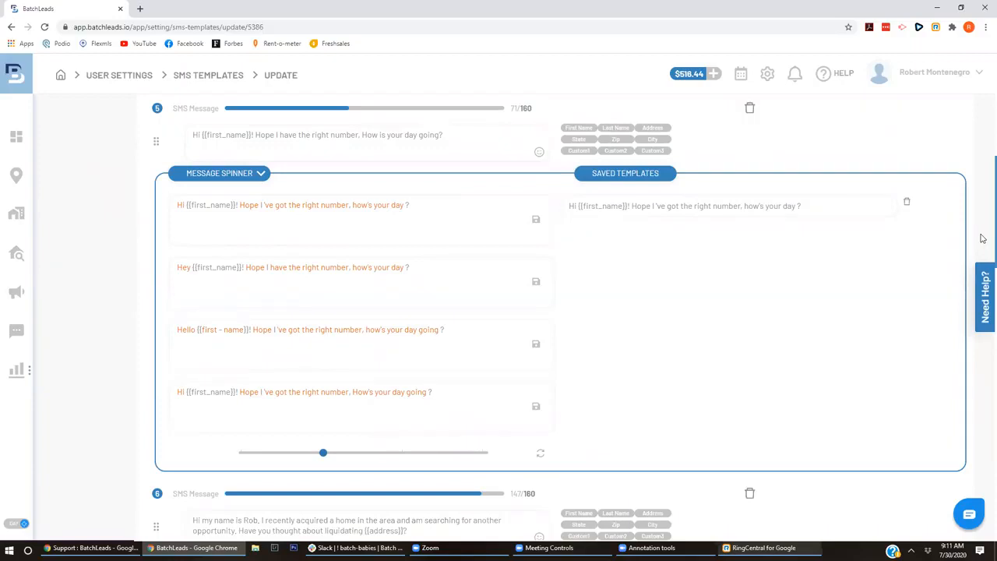
{"action": "scroll", "coordinate": [984, 242], "scroll_direction": "down", "scroll_amount": 1}
{"action": "scroll", "coordinate": [983, 230], "scroll_direction": "up", "scroll_amount": 2}
{"action": "scroll", "coordinate": [983, 230], "scroll_direction": "down", "scroll_amount": 2}
{"action": "scroll", "coordinate": [983, 238], "scroll_direction": "up", "scroll_amount": 1}
{"action": "left_click", "coordinate": [487, 201]}
{"action": "type", "text": "HOw many"}
{"action": "key", "text": "BackSpace"}
{"action": "key", "text": "BackSpace"}
{"action": "key", "text": "BackSpace"}
{"action": "key", "text": "BackSpace"}
{"action": "key", "text": "BackSpace"}
{"action": "key", "text": "BackSpace"}
{"action": "key", "text": "BackSpace"}
{"action": "key", "text": "BackSpace"}
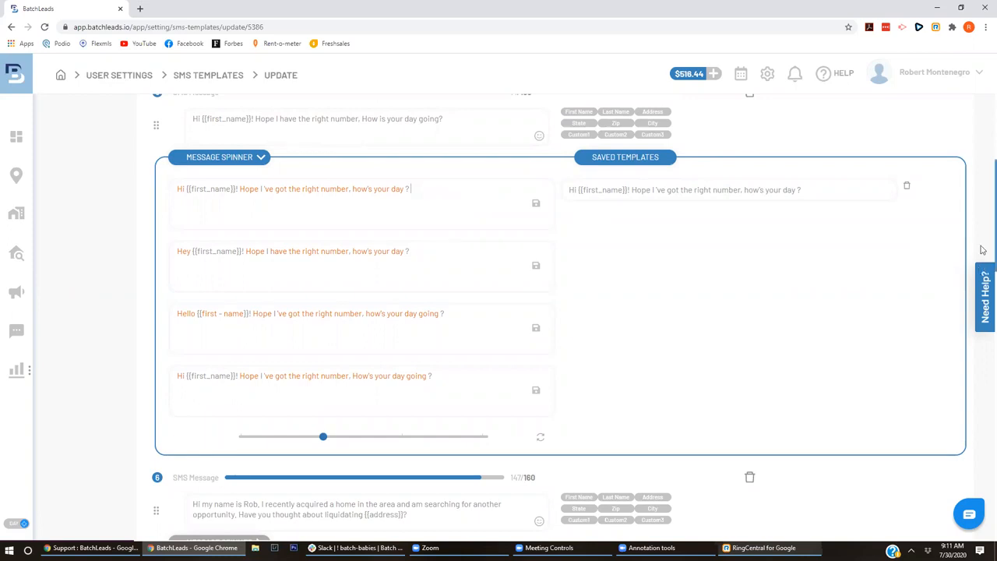
{"action": "scroll", "coordinate": [983, 176], "scroll_direction": "up", "scroll_amount": 4}
{"action": "scroll", "coordinate": [983, 176], "scroll_direction": "up", "scroll_amount": 3}
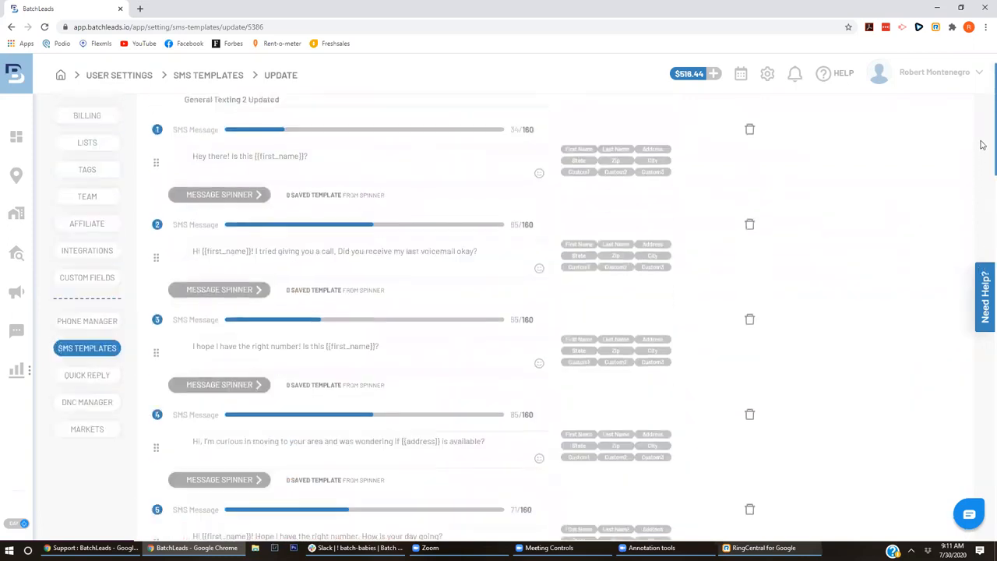
{"action": "scroll", "coordinate": [982, 150], "scroll_direction": "down", "scroll_amount": 8}
{"action": "scroll", "coordinate": [982, 195], "scroll_direction": "up", "scroll_amount": 6}
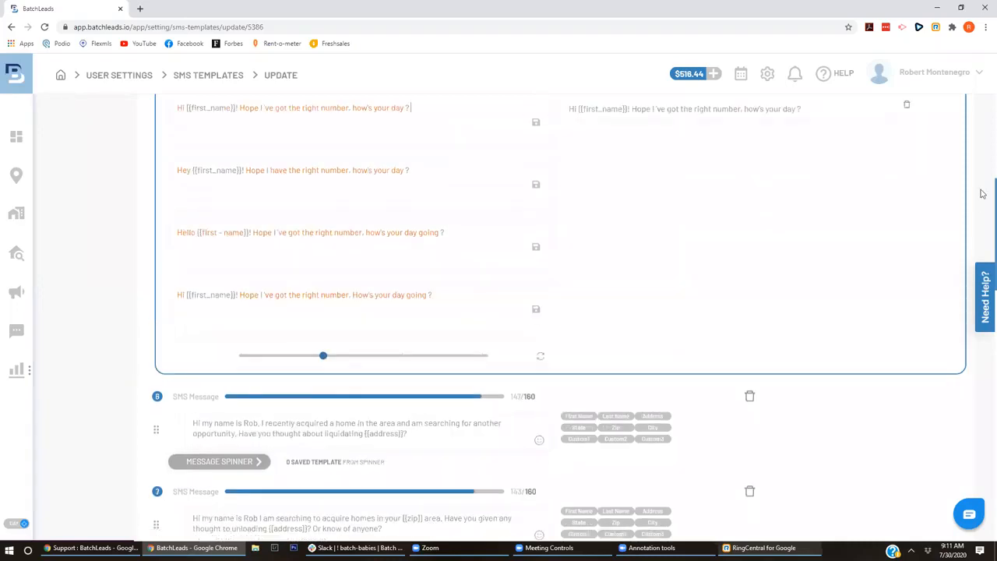
{"action": "scroll", "coordinate": [983, 183], "scroll_direction": "up", "scroll_amount": 1}
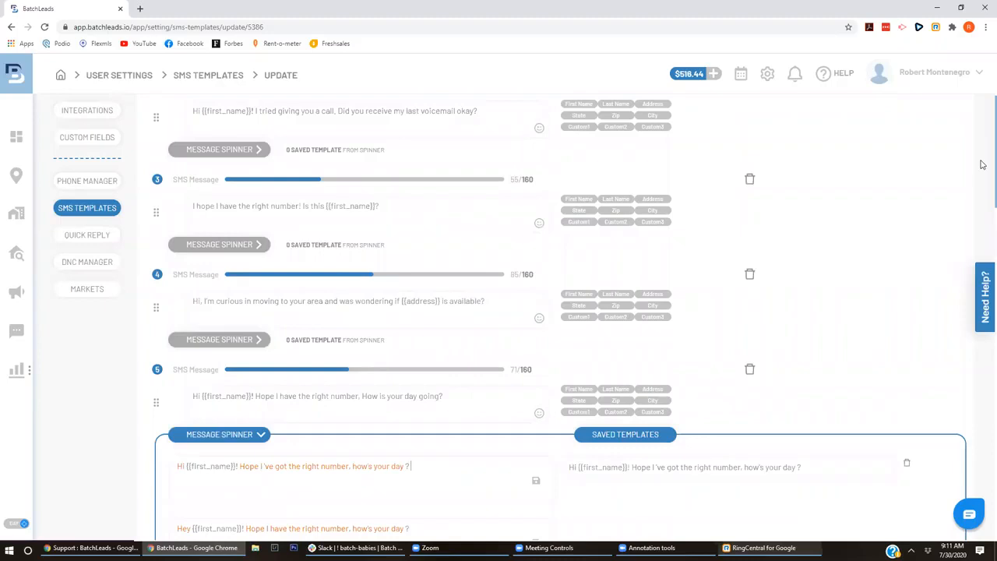
{"action": "scroll", "coordinate": [982, 499], "scroll_direction": "down", "scroll_amount": 10}
{"action": "scroll", "coordinate": [982, 502], "scroll_direction": "down", "scroll_amount": 6}
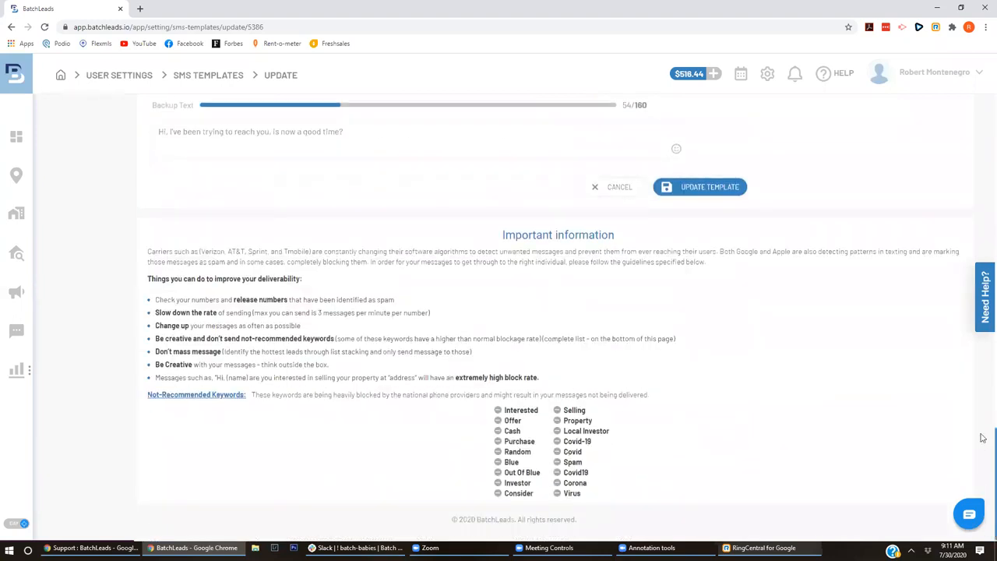
{"action": "scroll", "coordinate": [983, 438], "scroll_direction": "up", "scroll_amount": 15}
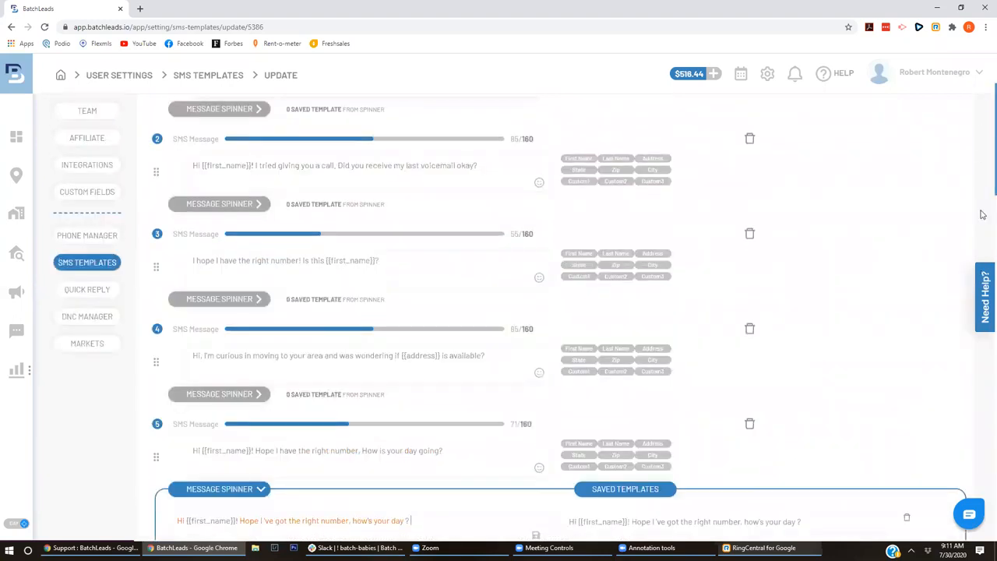
{"action": "scroll", "coordinate": [984, 214], "scroll_direction": "down", "scroll_amount": 7}
{"action": "scroll", "coordinate": [983, 234], "scroll_direction": "up", "scroll_amount": 5}
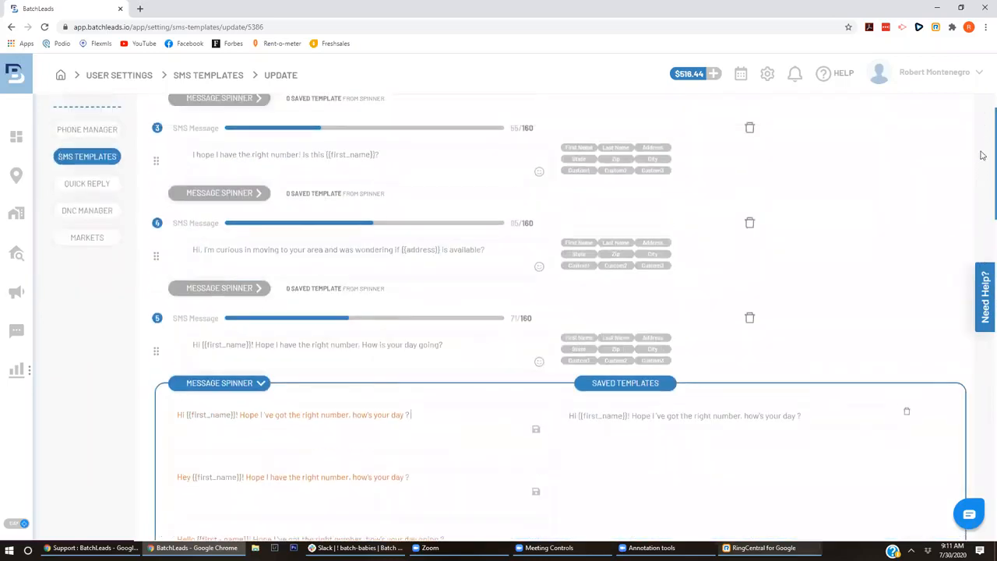
{"action": "scroll", "coordinate": [983, 156], "scroll_direction": "up", "scroll_amount": 3}
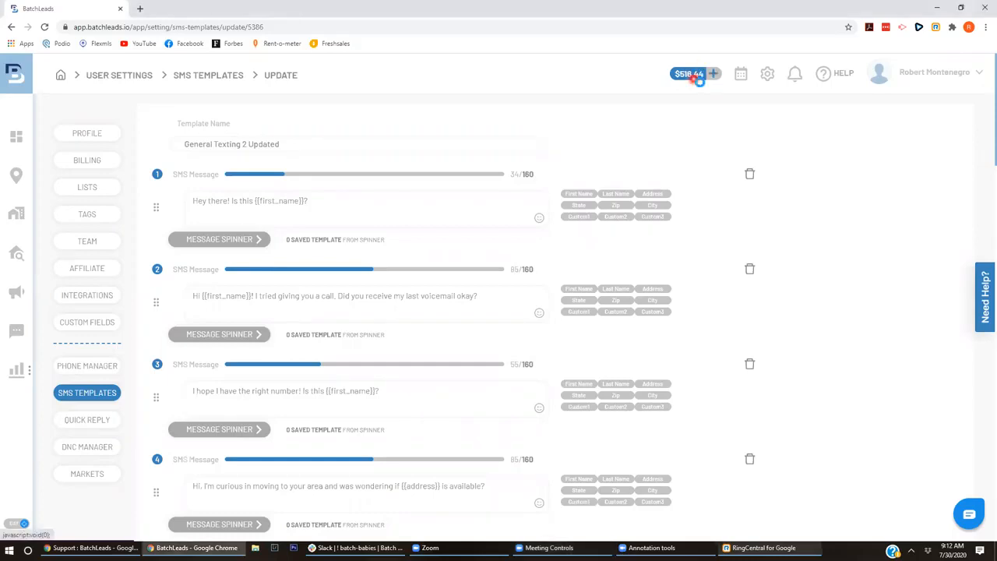
- Close the Recharge Balance dialog without paying and go to the Campaigns page
{"action": "left_click", "coordinate": [696, 81]}
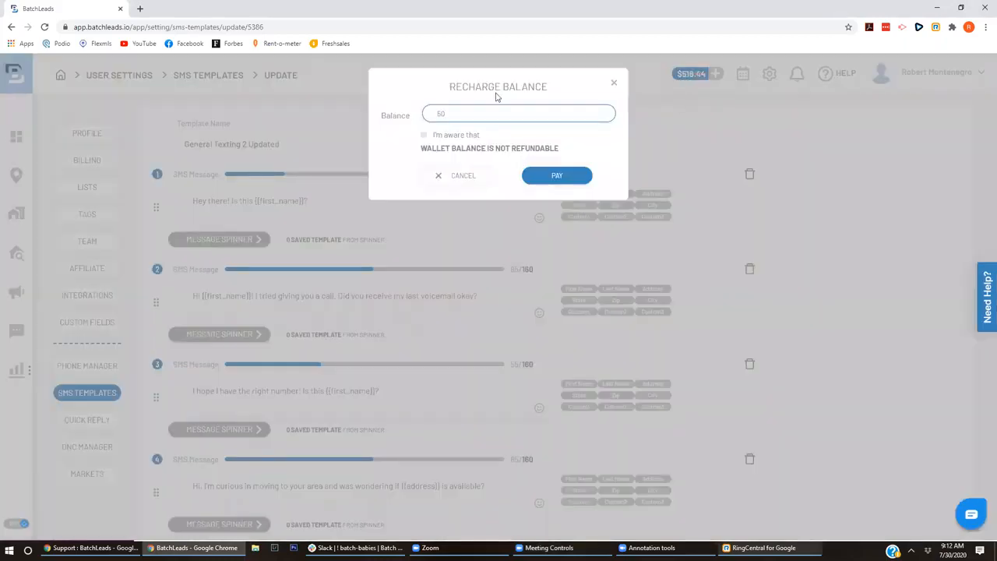
{"action": "left_click", "coordinate": [612, 89]}
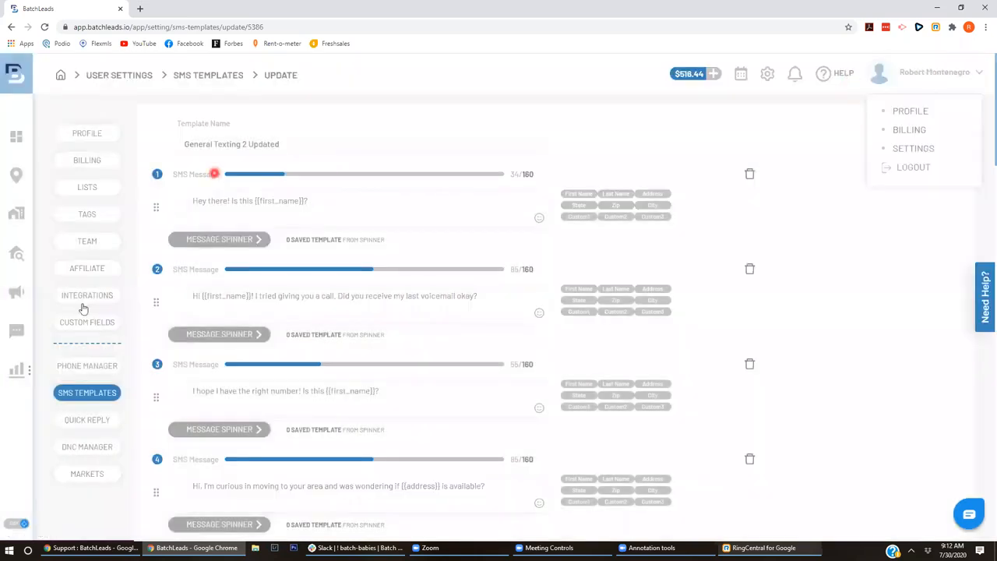
{"action": "left_click", "coordinate": [17, 291]}
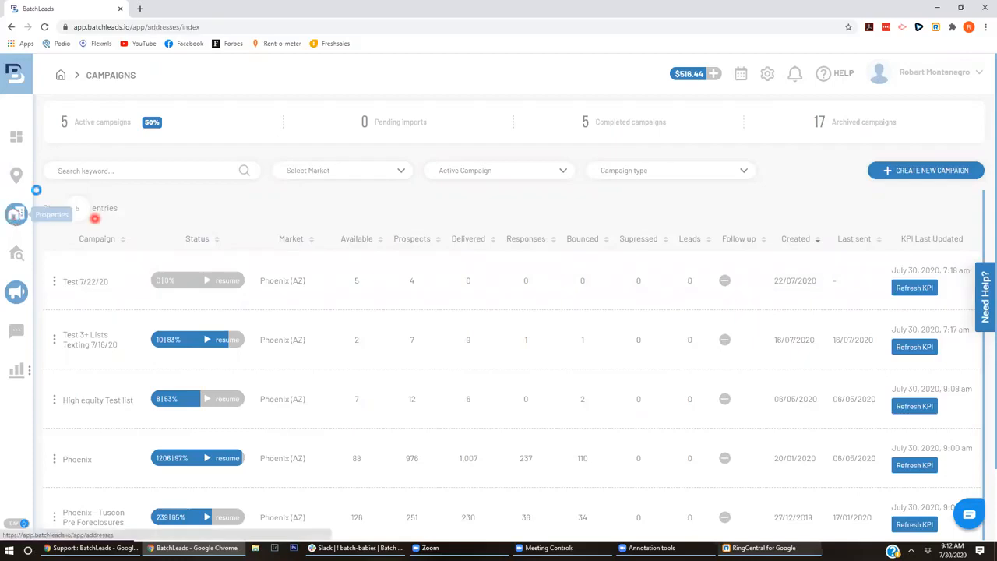
- Select the first property in Properties and choose Push to Campaign from its bulk actions
{"action": "left_click", "coordinate": [15, 217]}
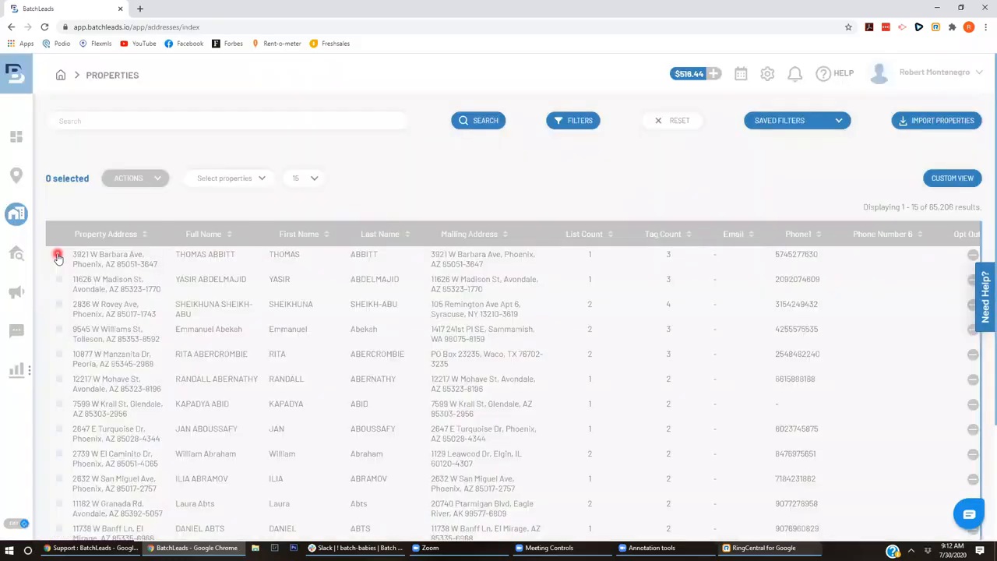
{"action": "left_click", "coordinate": [58, 255]}
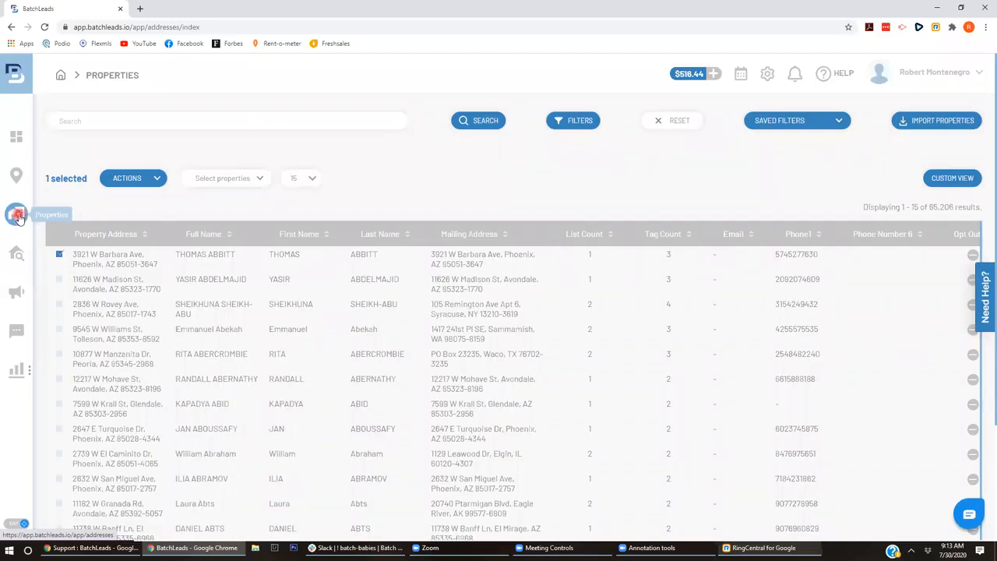
{"action": "left_click", "coordinate": [143, 177]}
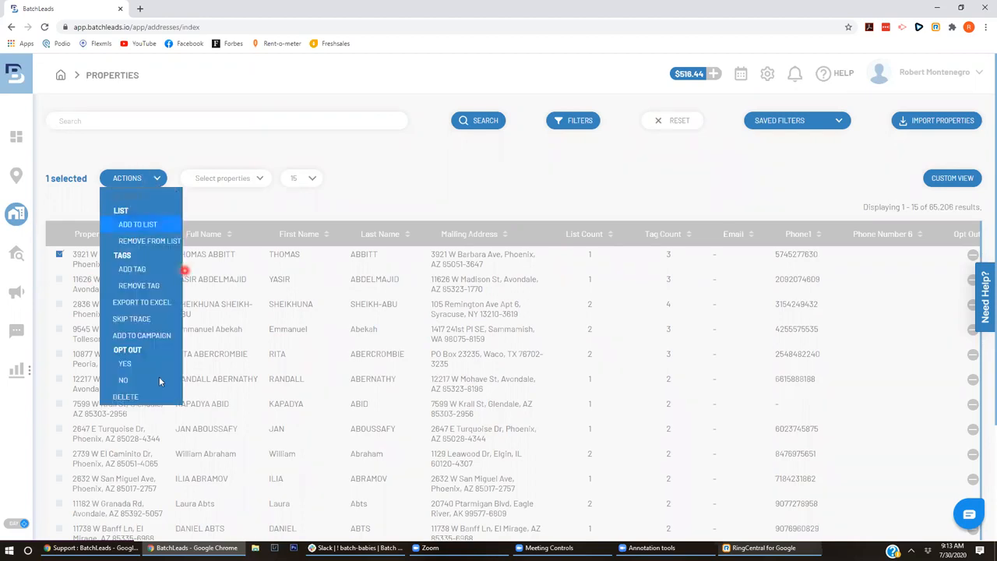
{"action": "left_click", "coordinate": [158, 320]}
- Push the property to a campaign, choosing to create a new campaign
{"action": "left_click", "coordinate": [157, 334]}
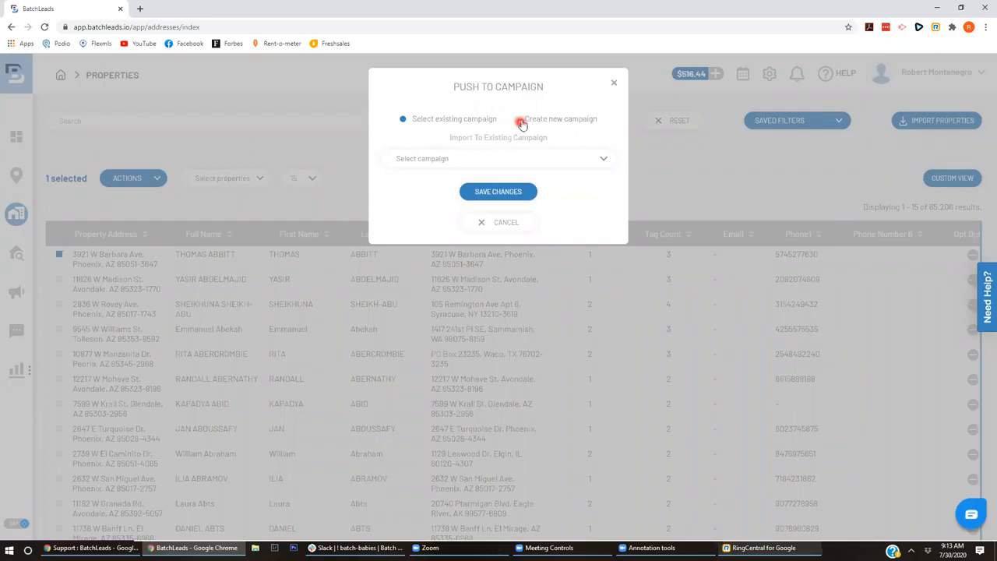
{"action": "left_click", "coordinate": [520, 122]}
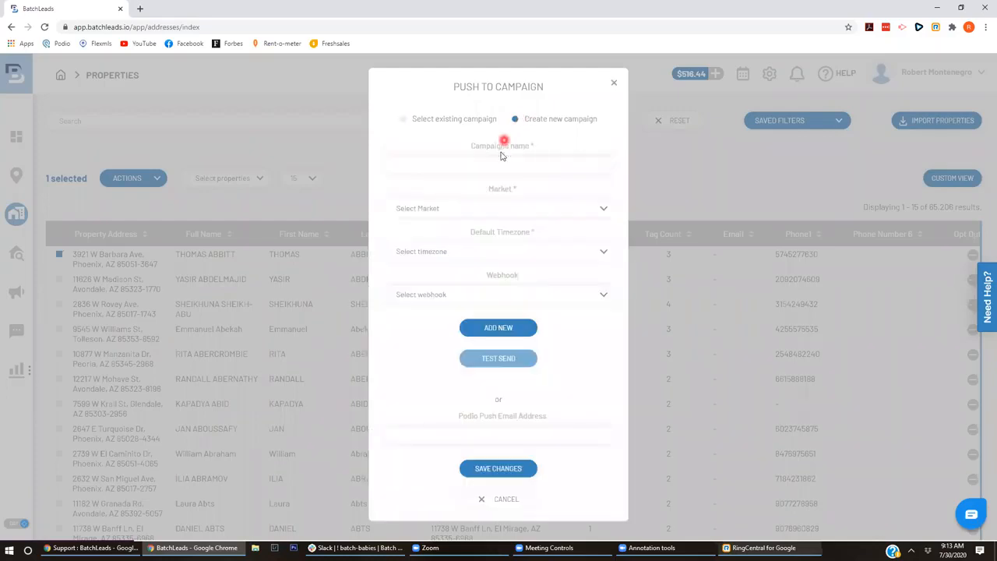
{"action": "left_click", "coordinate": [449, 118]}
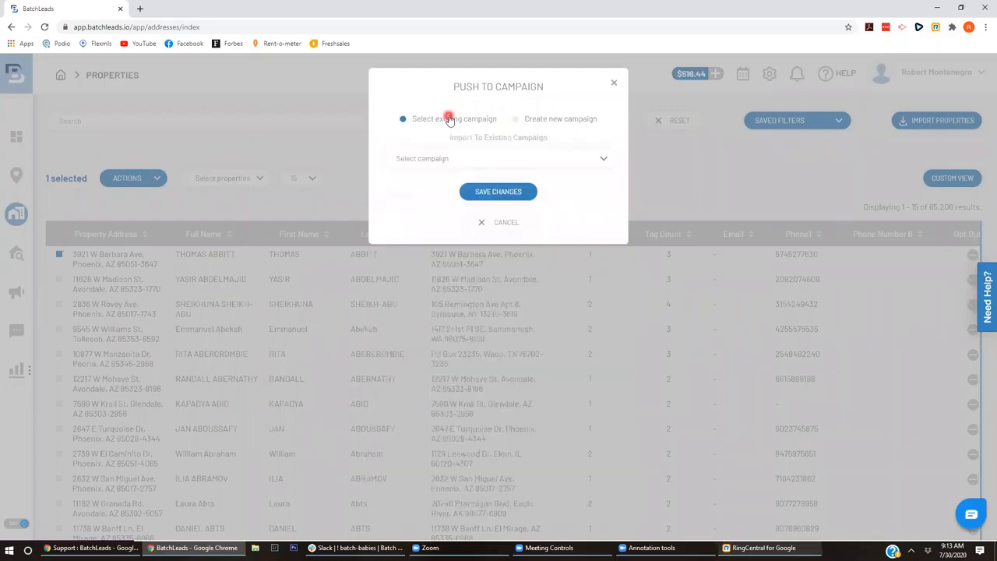
{"action": "left_click", "coordinate": [444, 160]}
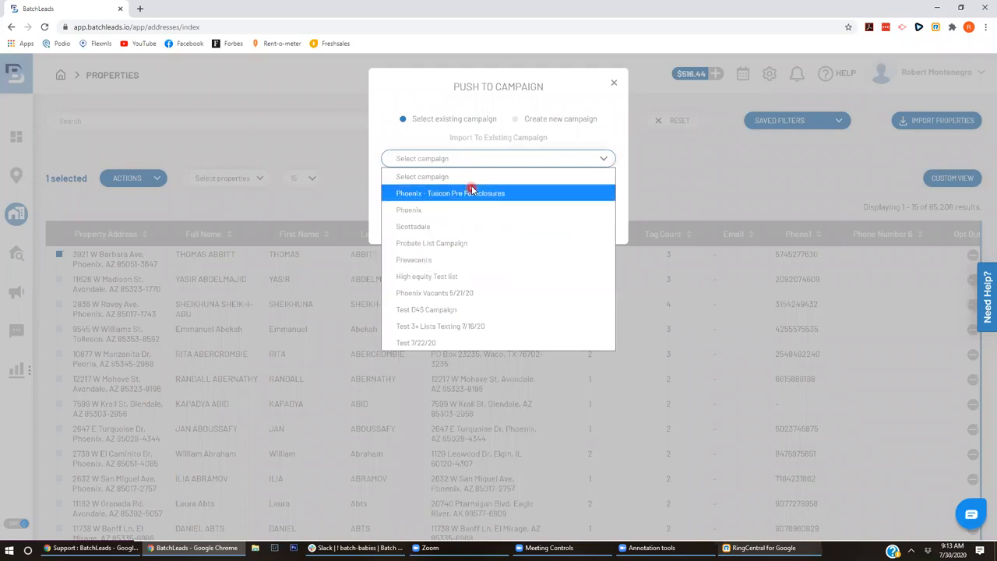
{"action": "left_click", "coordinate": [560, 122]}
{"action": "left_click", "coordinate": [559, 120]}
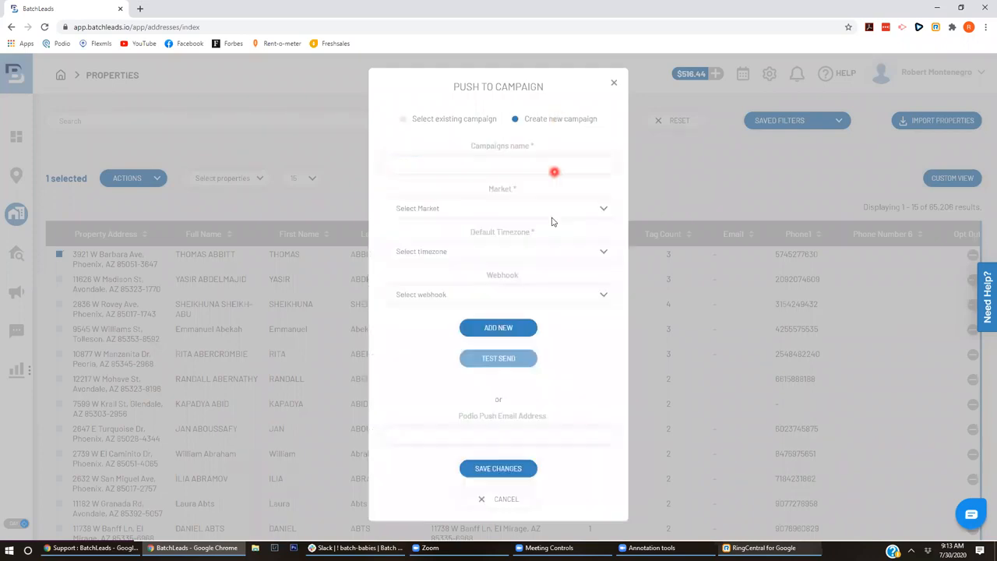
- Save new campaign 'Test 7/30/20' with Phoenix market and Arizona default timezone
{"action": "left_click", "coordinate": [513, 165]}
{"action": "type", "text": "Test 7"}
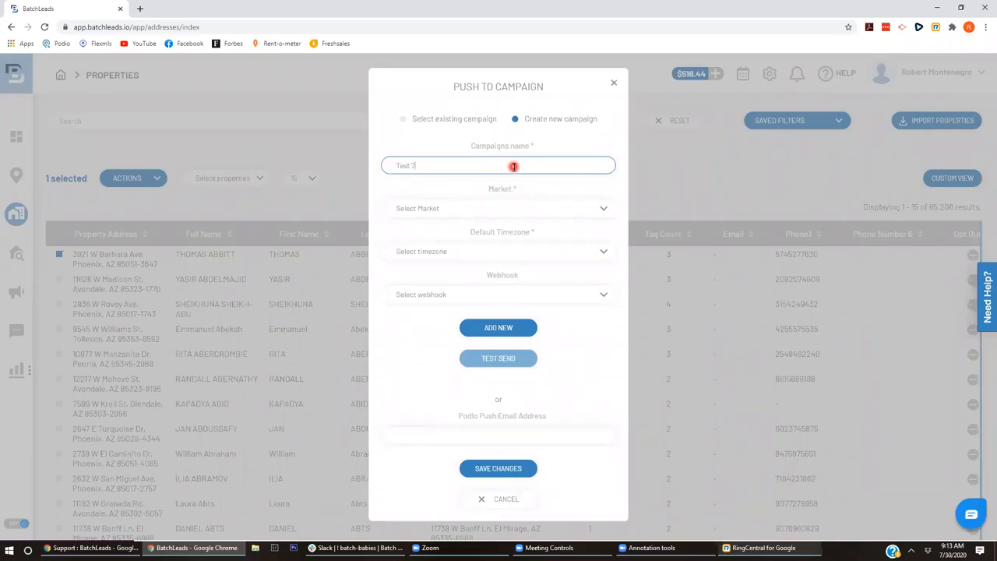
{"action": "type", "text": "/30/20"}
{"action": "left_click", "coordinate": [502, 208]}
{"action": "left_click", "coordinate": [463, 244]}
{"action": "left_click", "coordinate": [445, 252]}
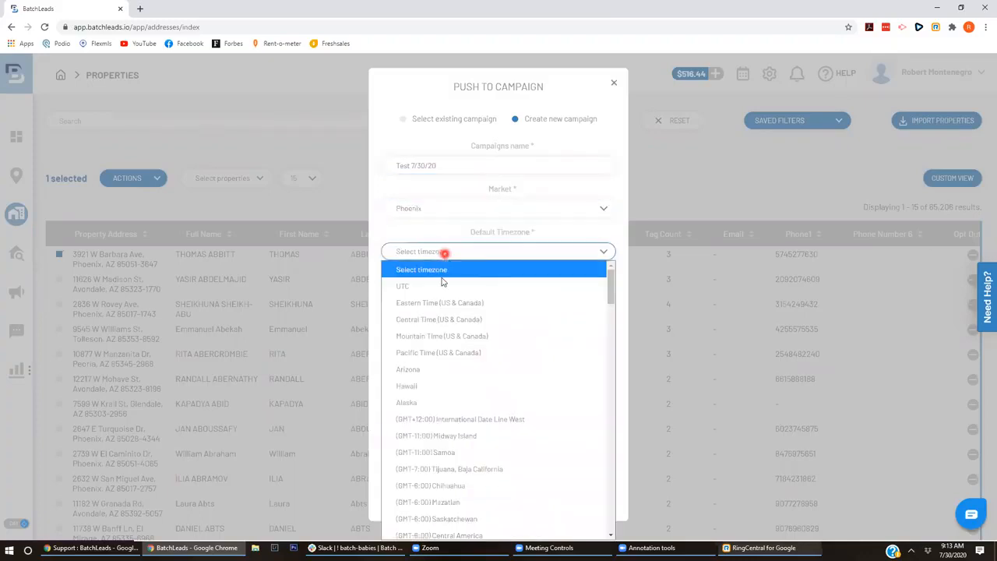
{"action": "left_click", "coordinate": [435, 369]}
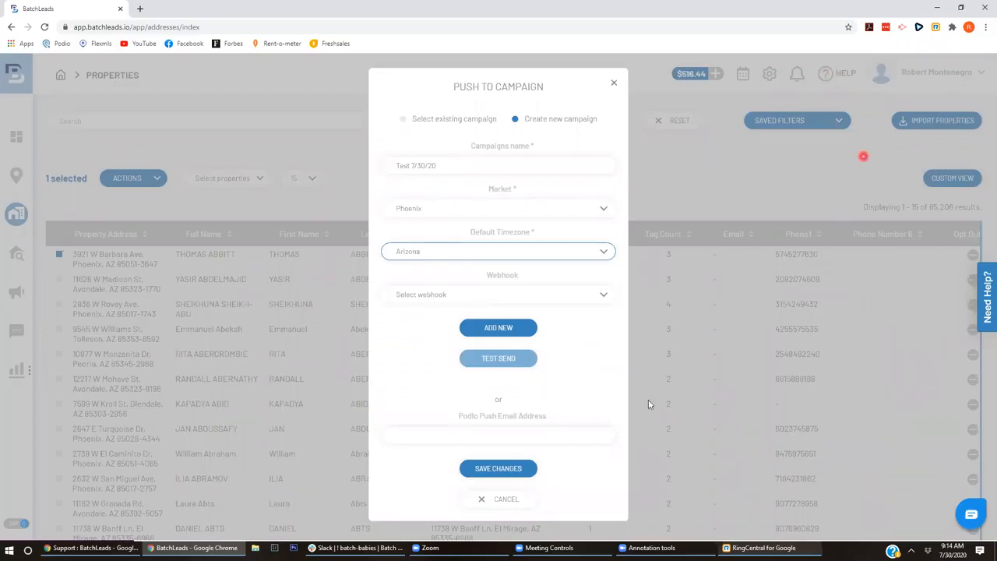
{"action": "left_click", "coordinate": [505, 468]}
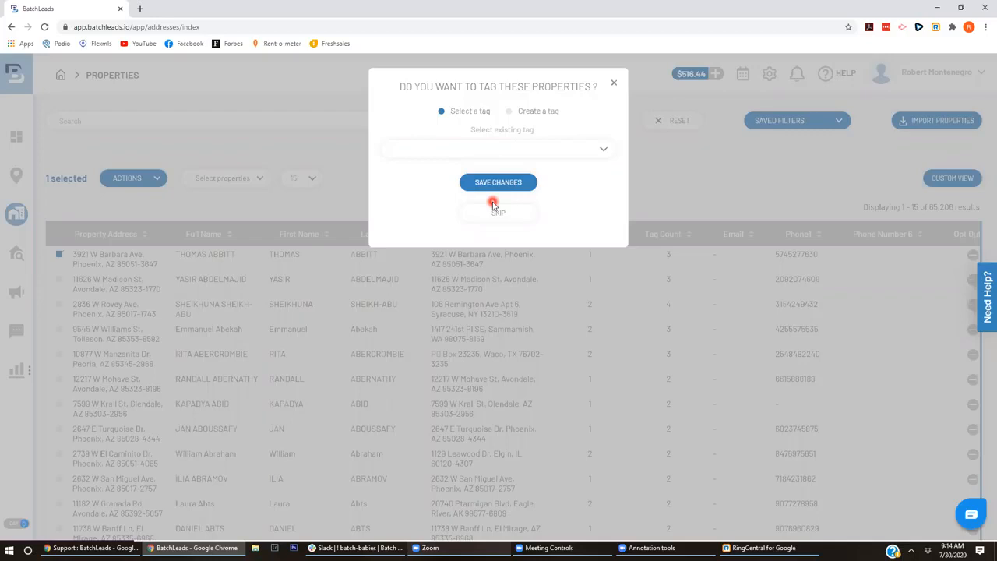
- Browse the existing tags list, briefly picking 'sms marketing 7/16/20'
{"action": "right_click", "coordinate": [604, 150]}
{"action": "left_click", "coordinate": [603, 149]}
{"action": "left_click", "coordinate": [603, 149]}
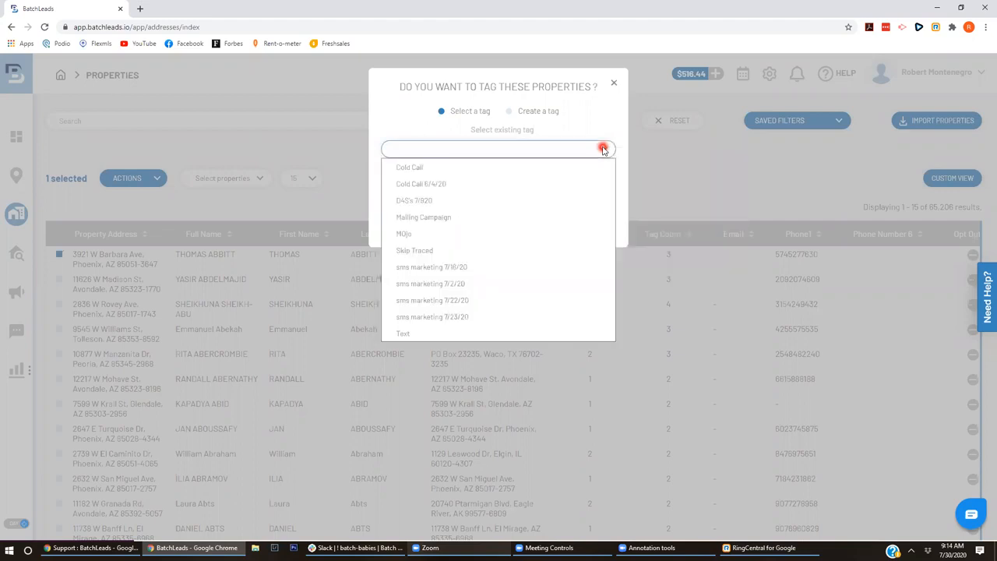
{"action": "left_click", "coordinate": [602, 148]}
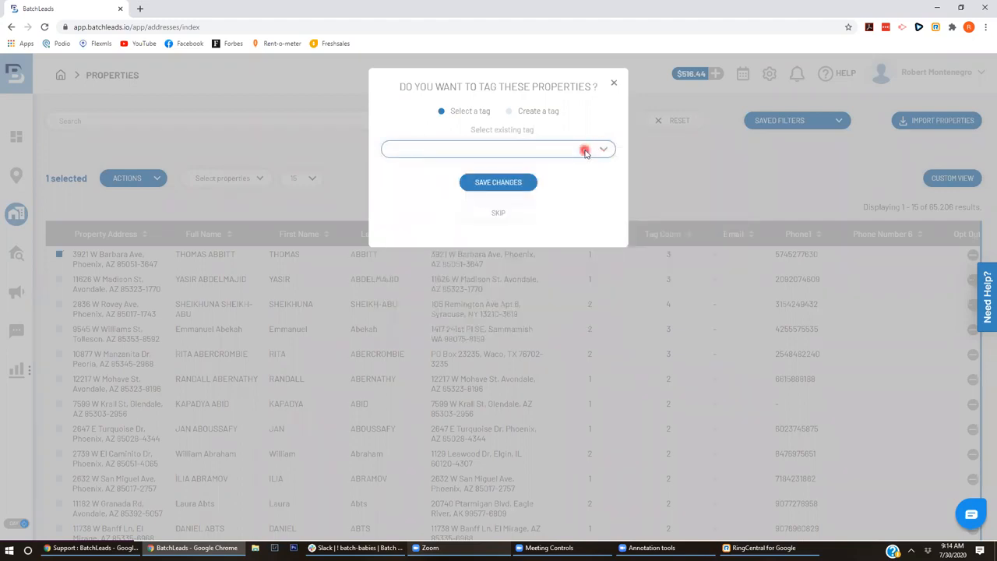
{"action": "left_click", "coordinate": [544, 153]}
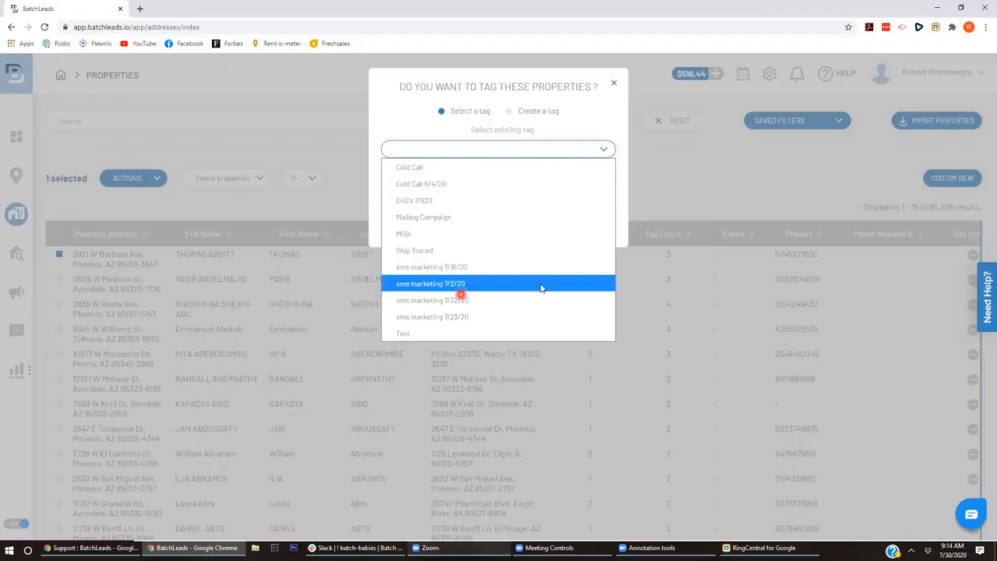
{"action": "left_click", "coordinate": [477, 266]}
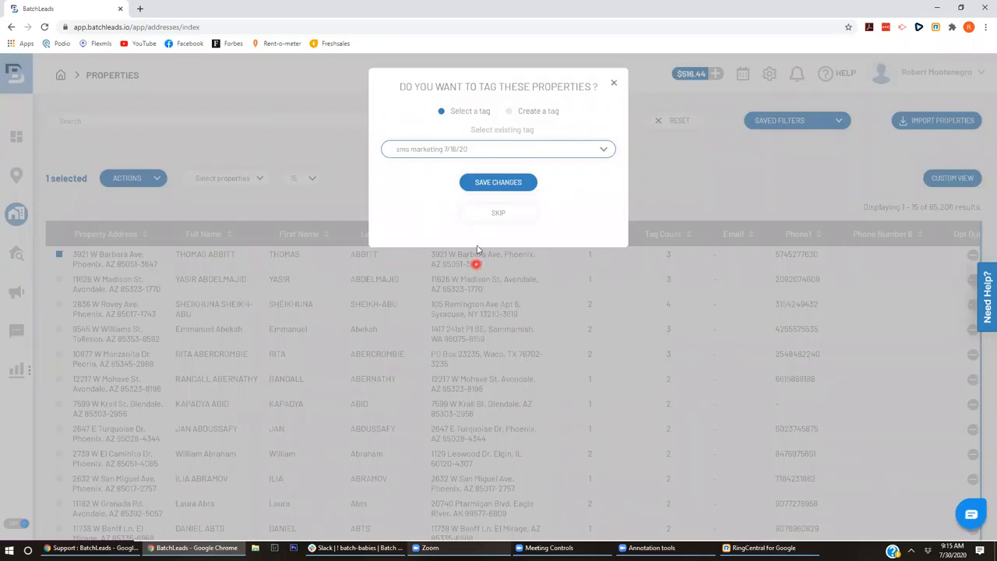
{"action": "left_click", "coordinate": [483, 150]}
{"action": "left_click", "coordinate": [484, 151]}
{"action": "left_click", "coordinate": [484, 151]}
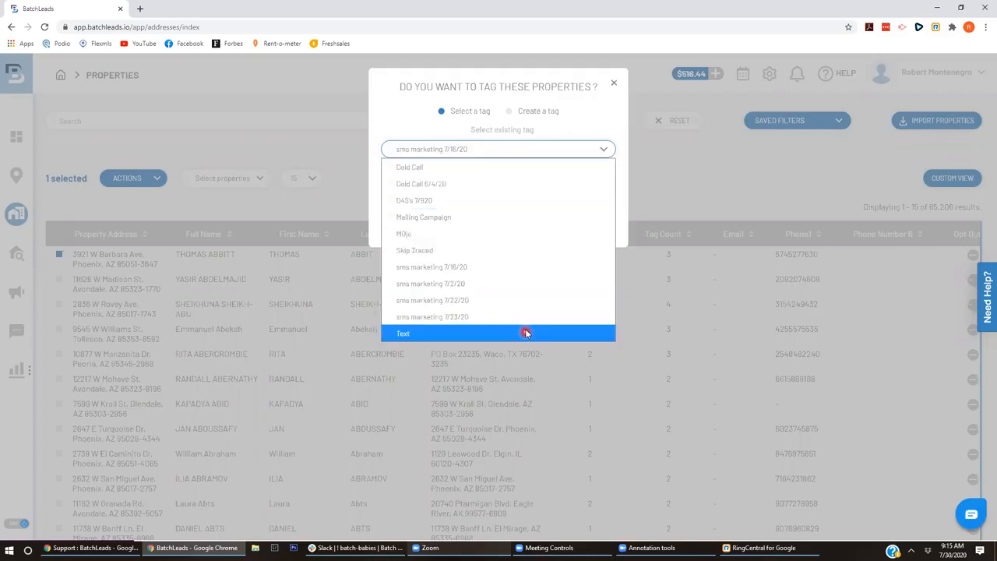
- Create a new tag 'sms marketing 7/30/20' and save it onto the property
{"action": "left_click", "coordinate": [510, 110]}
{"action": "left_click", "coordinate": [503, 154]}
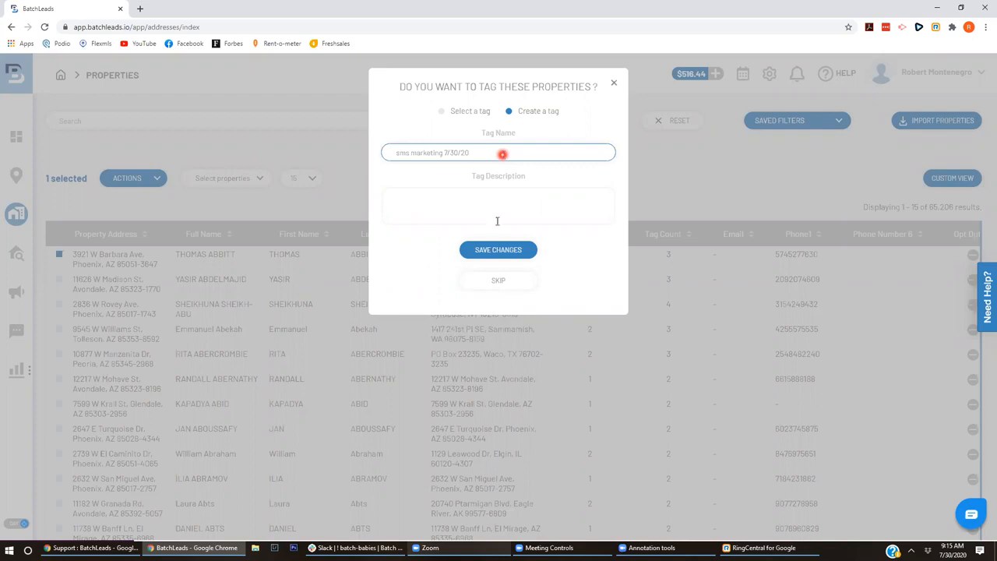
{"action": "left_click", "coordinate": [498, 247]}
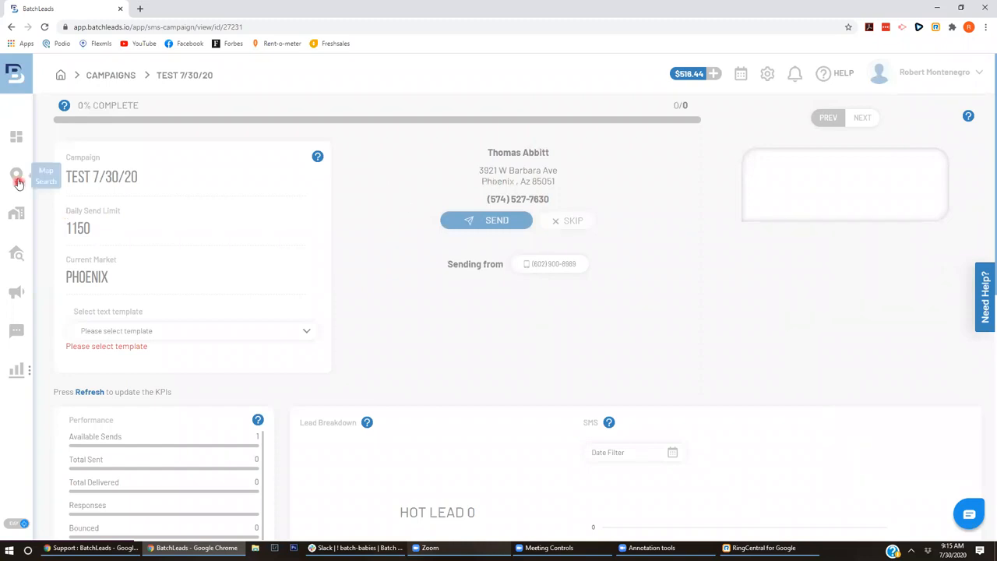
- Open the Properties list in a new browser tab and show its filters (lists 0–8, tags 0–11)
{"action": "right_click", "coordinate": [19, 220]}
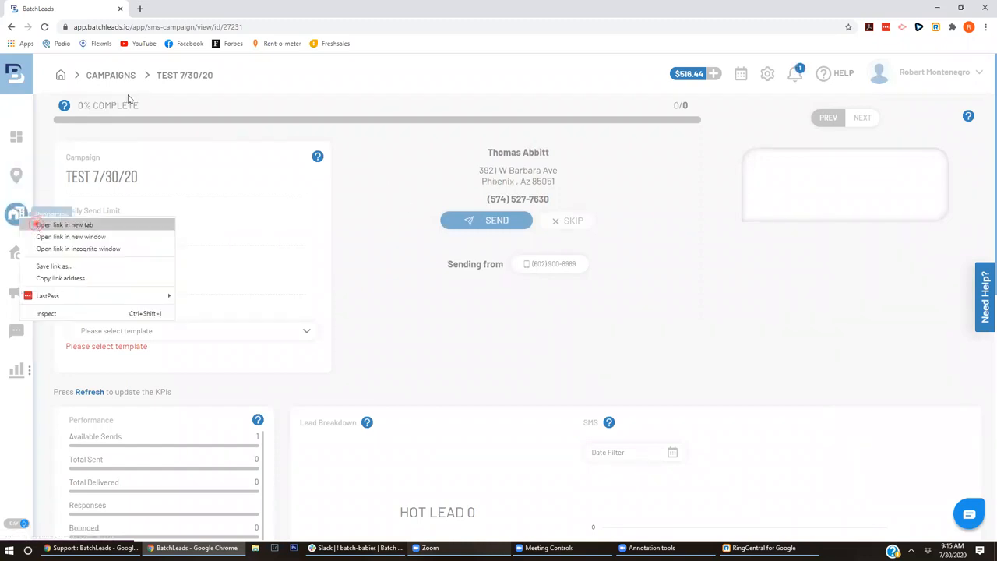
{"action": "left_click", "coordinate": [47, 227]}
{"action": "left_click", "coordinate": [164, 6]}
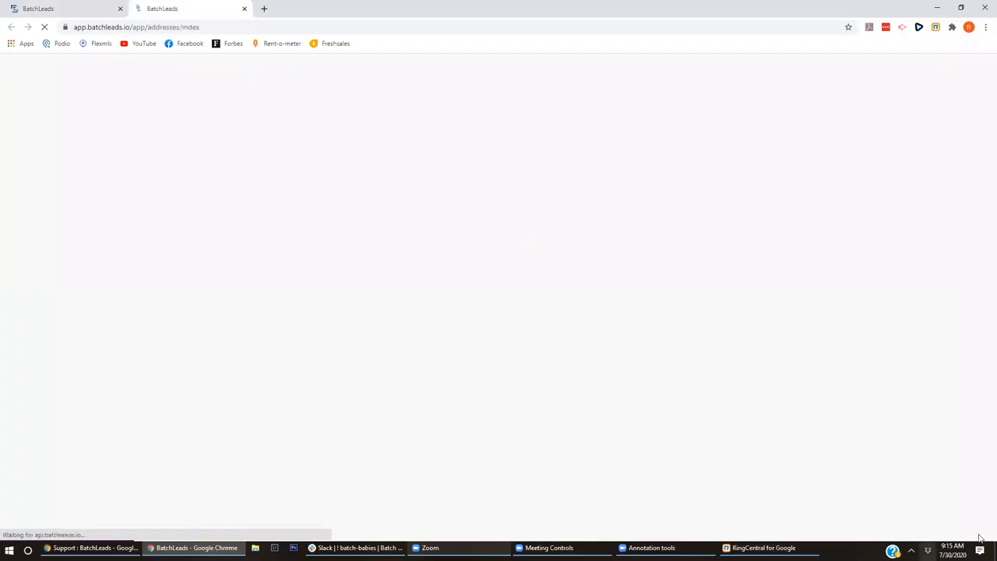
{"action": "left_click", "coordinate": [956, 550]}
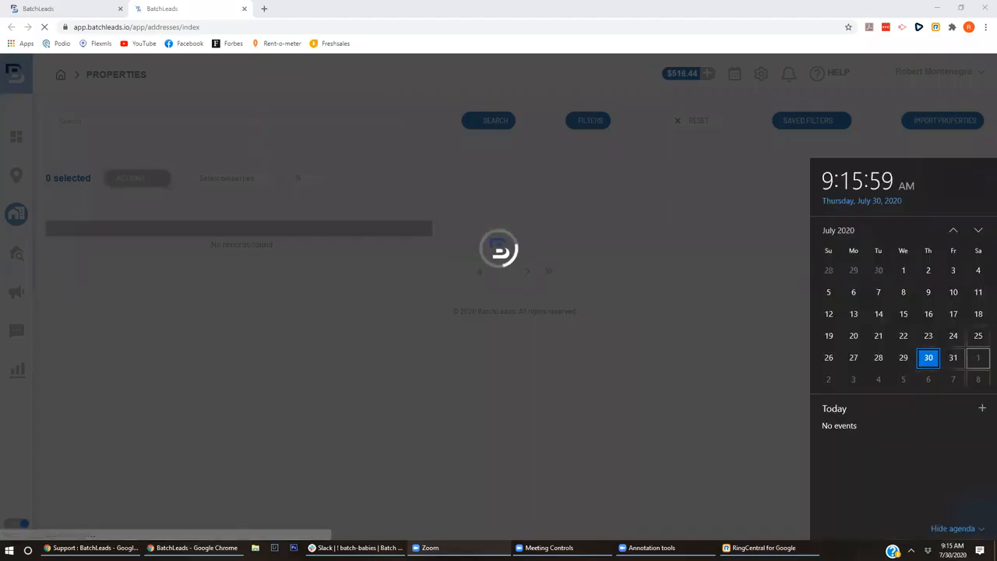
{"action": "left_click", "coordinate": [864, 553]}
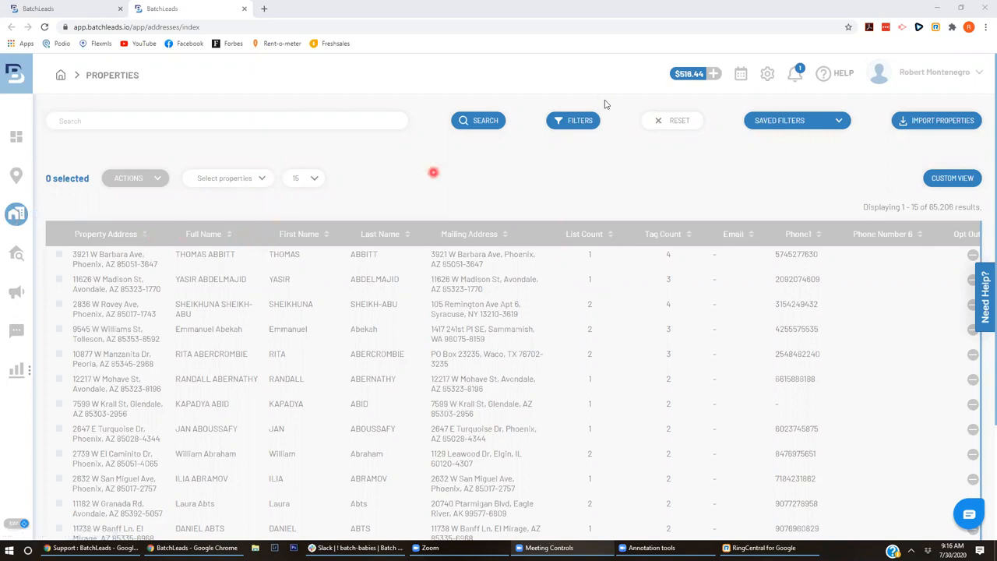
{"action": "left_click", "coordinate": [583, 122]}
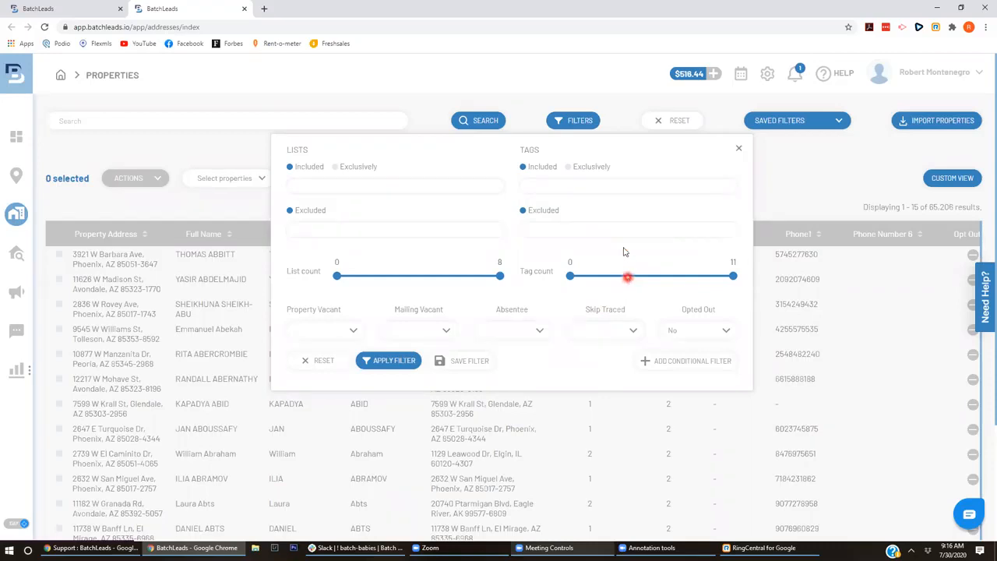
- Look for the new tag in the Tags Included list, then reload the Properties page
{"action": "left_click", "coordinate": [595, 187]}
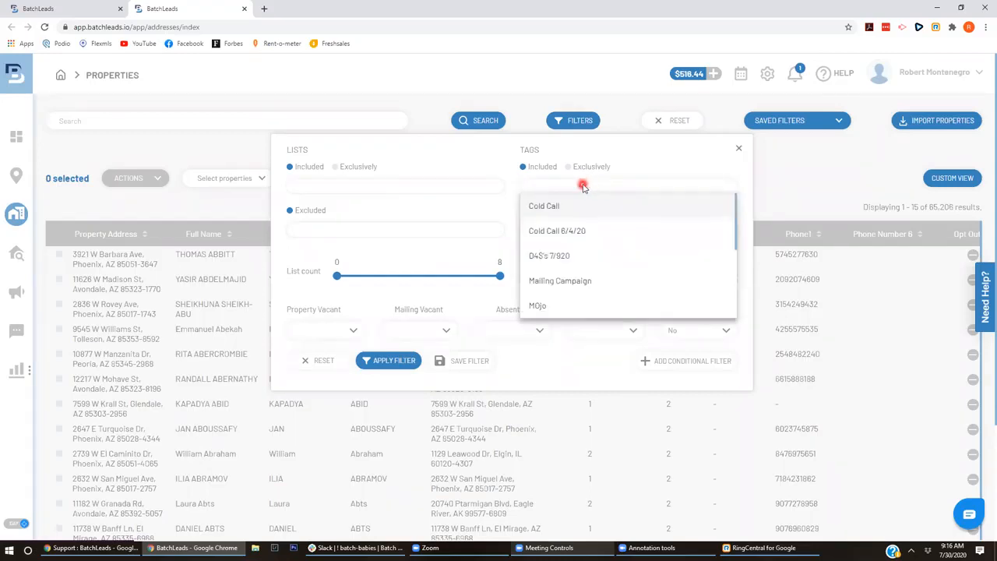
{"action": "mouse_move", "coordinate": [733, 275]}
{"action": "left_mouse_down"}
{"action": "mouse_move", "coordinate": [729, 312]}
{"action": "mouse_move", "coordinate": [727, 234]}
{"action": "left_mouse_up"}
{"action": "left_click", "coordinate": [45, 27]}
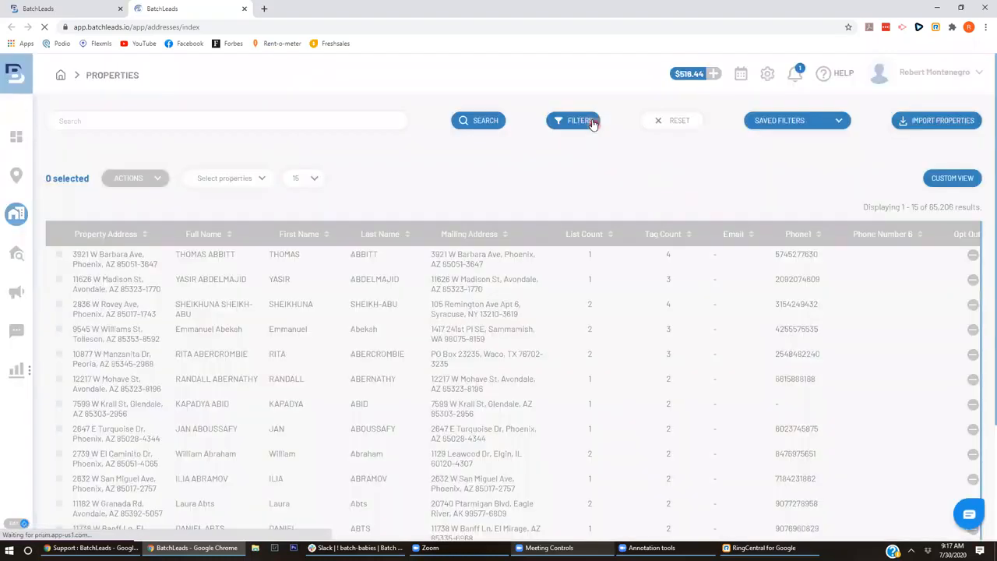
- Reopen the filters and scroll through the Tags Included list again
{"action": "left_click", "coordinate": [592, 121]}
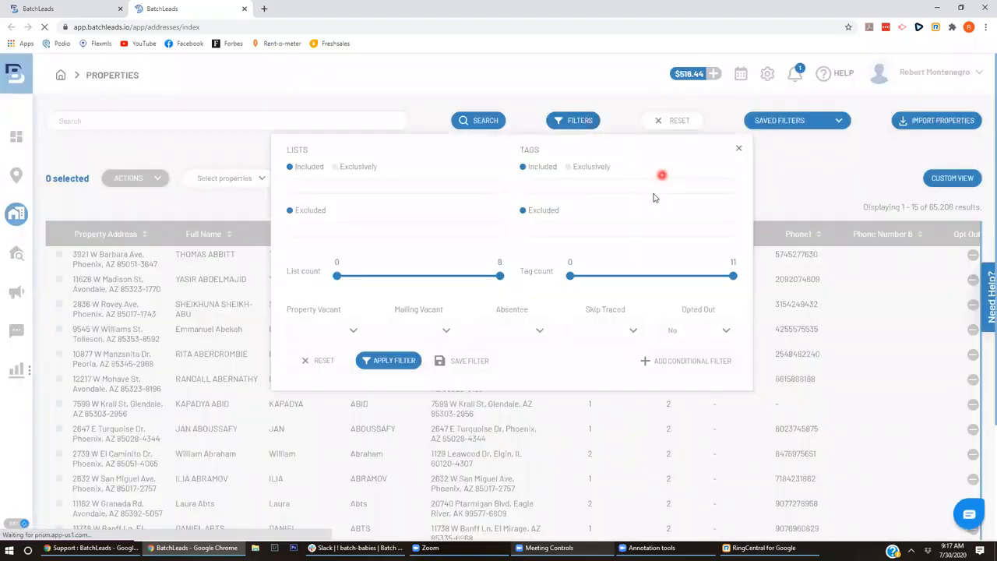
{"action": "left_click", "coordinate": [658, 191]}
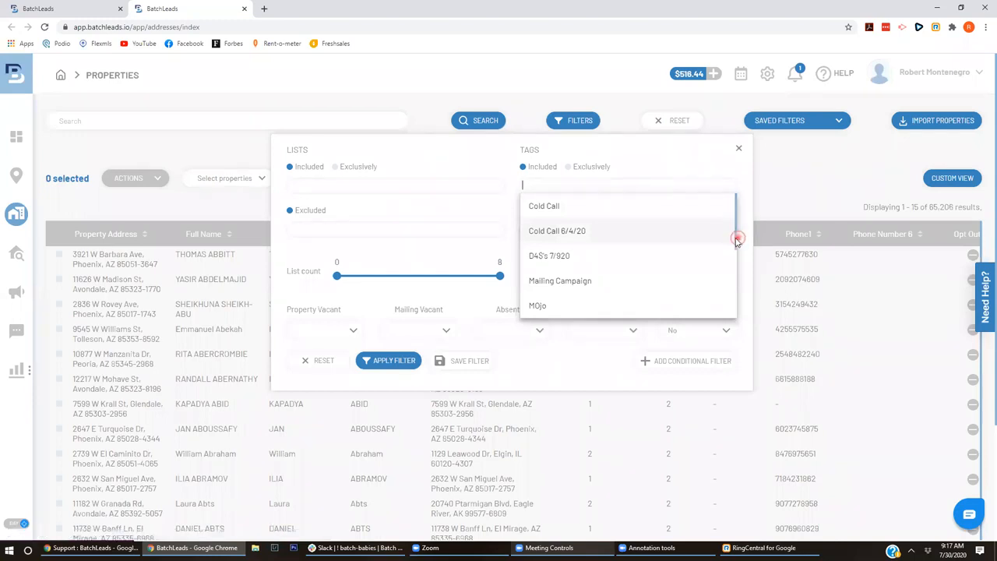
{"action": "mouse_move", "coordinate": [736, 240]}
{"action": "left_mouse_down"}
{"action": "mouse_move", "coordinate": [730, 312]}
{"action": "mouse_move", "coordinate": [728, 229]}
{"action": "left_mouse_up"}
{"action": "left_click_drag", "start_coordinate": [737, 251], "coordinate": [733, 296]}
{"action": "mouse_move", "coordinate": [733, 282]}
{"action": "left_mouse_down"}
{"action": "mouse_move", "coordinate": [740, 219]}
{"action": "mouse_move", "coordinate": [736, 310]}
{"action": "left_mouse_up"}
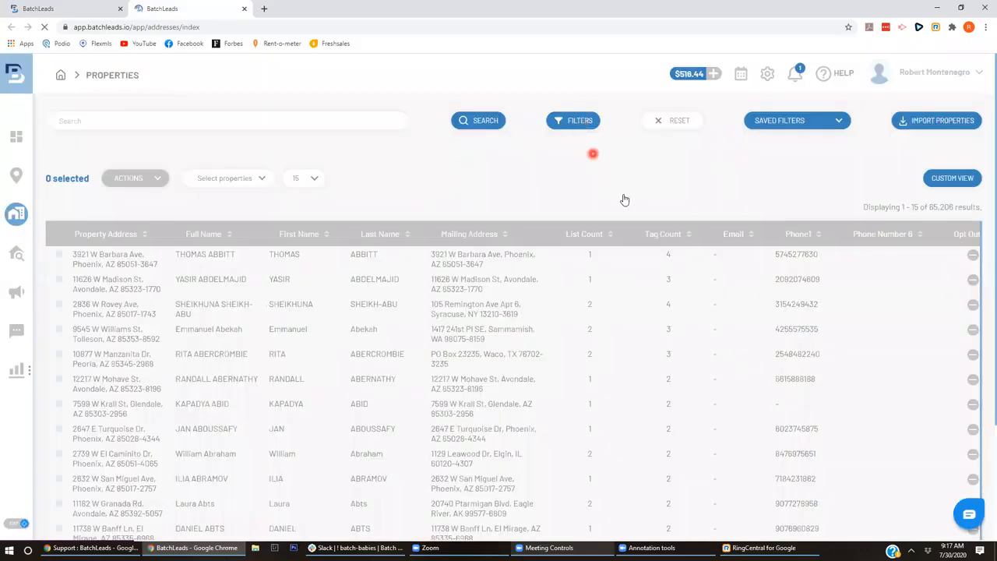
- Check the Tags Included list once more, then close the filters to show all 65,206 properties
{"action": "left_click", "coordinate": [578, 131]}
{"action": "left_click", "coordinate": [577, 122]}
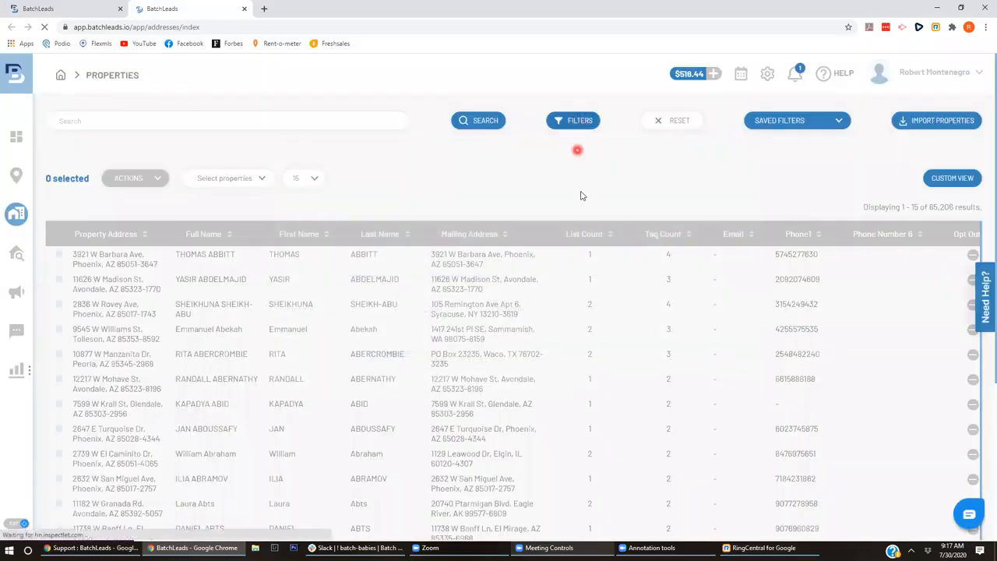
{"action": "left_click", "coordinate": [577, 185]}
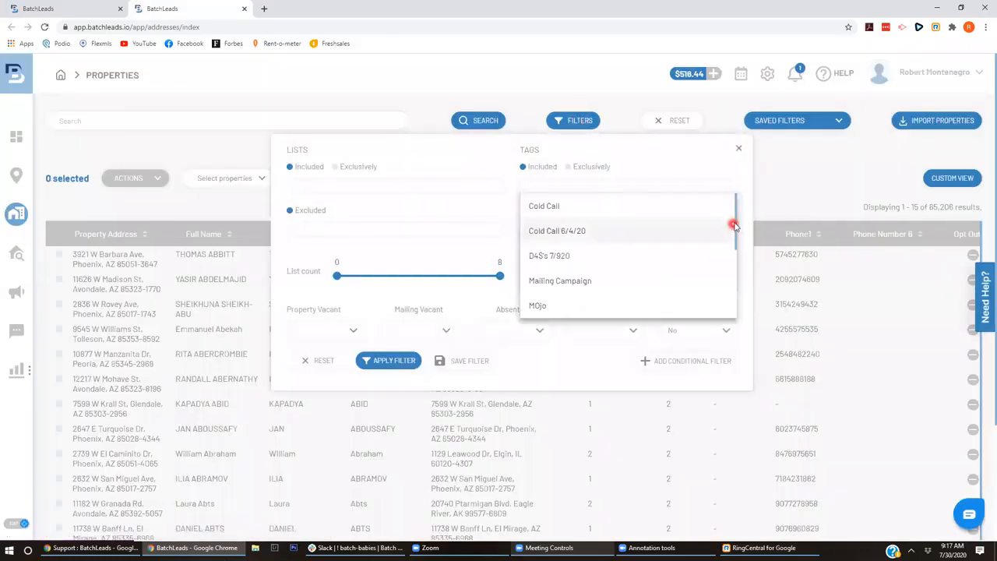
{"action": "left_click_drag", "start_coordinate": [737, 225], "coordinate": [940, 74]}
{"action": "left_click", "coordinate": [131, 142]}
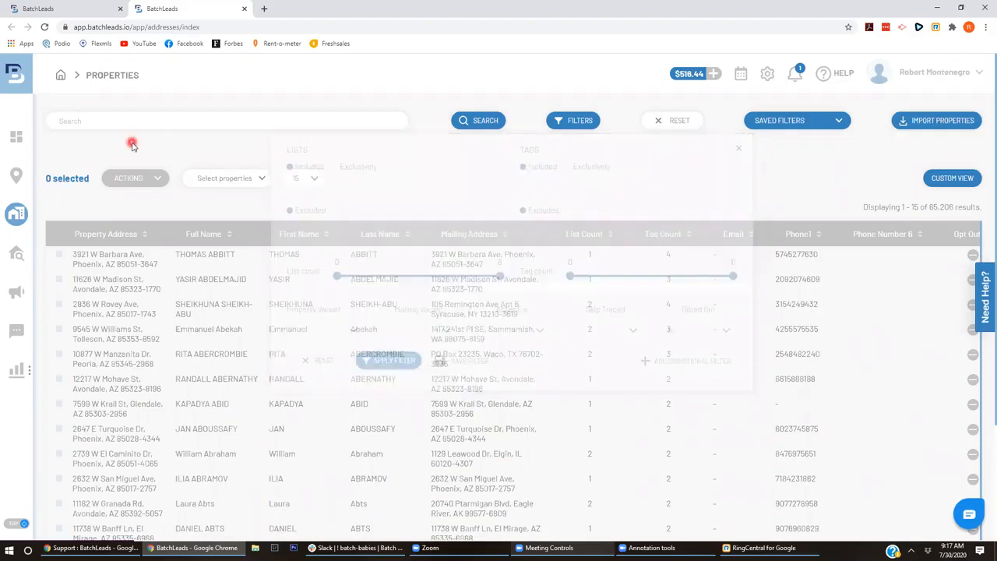
{"action": "left_click", "coordinate": [60, 279]}
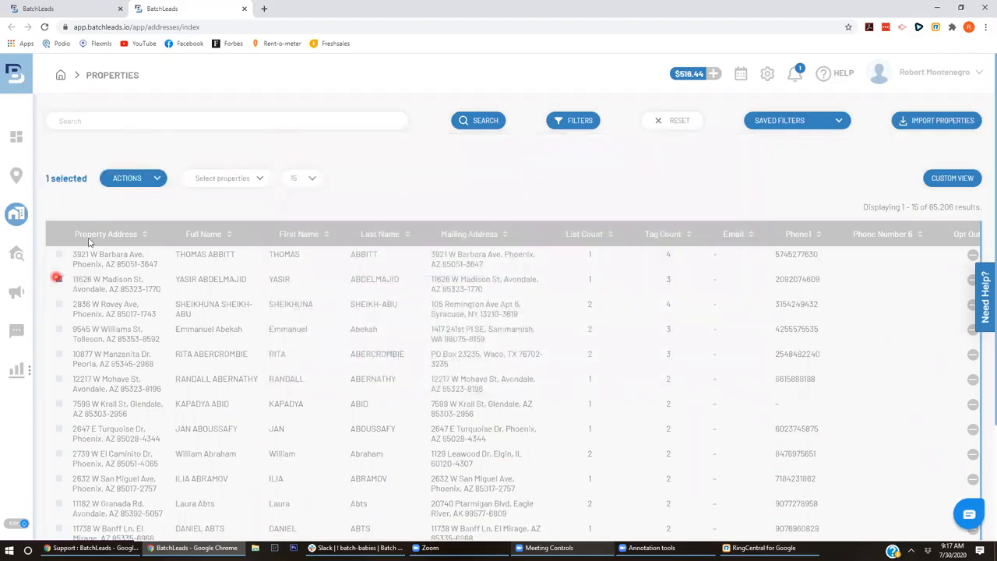
{"action": "left_click", "coordinate": [123, 179]}
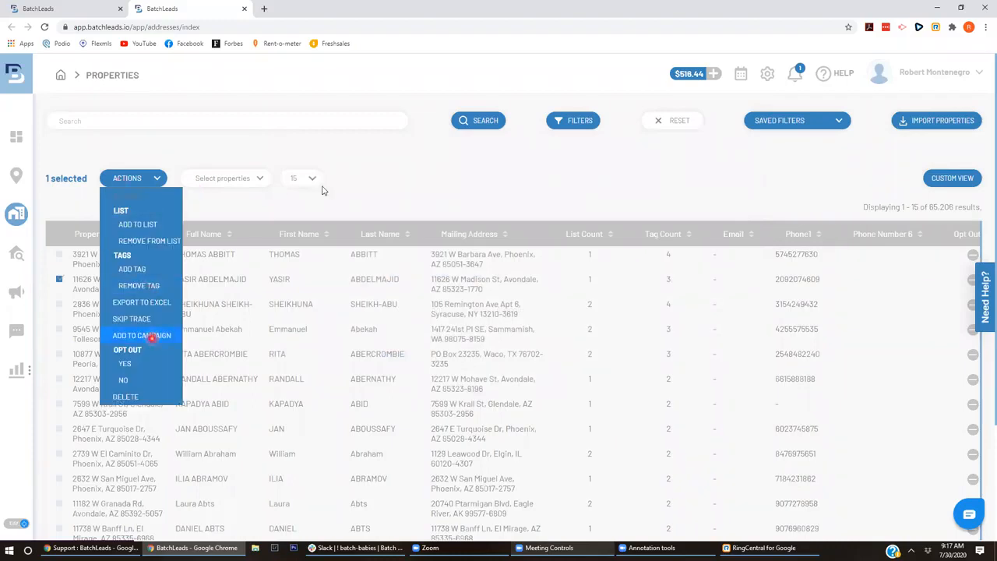
{"action": "left_click", "coordinate": [148, 336]}
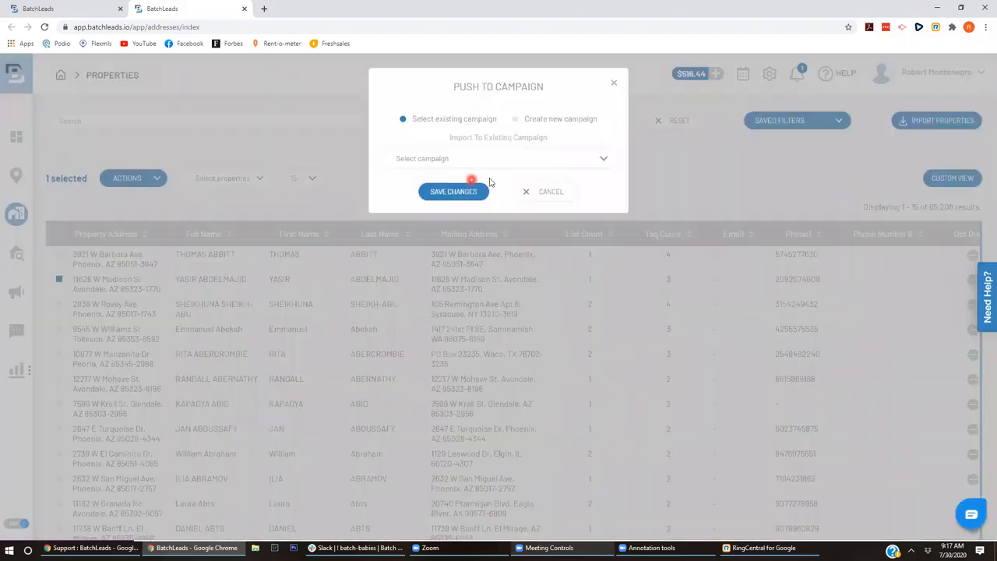
{"action": "left_click", "coordinate": [536, 168]}
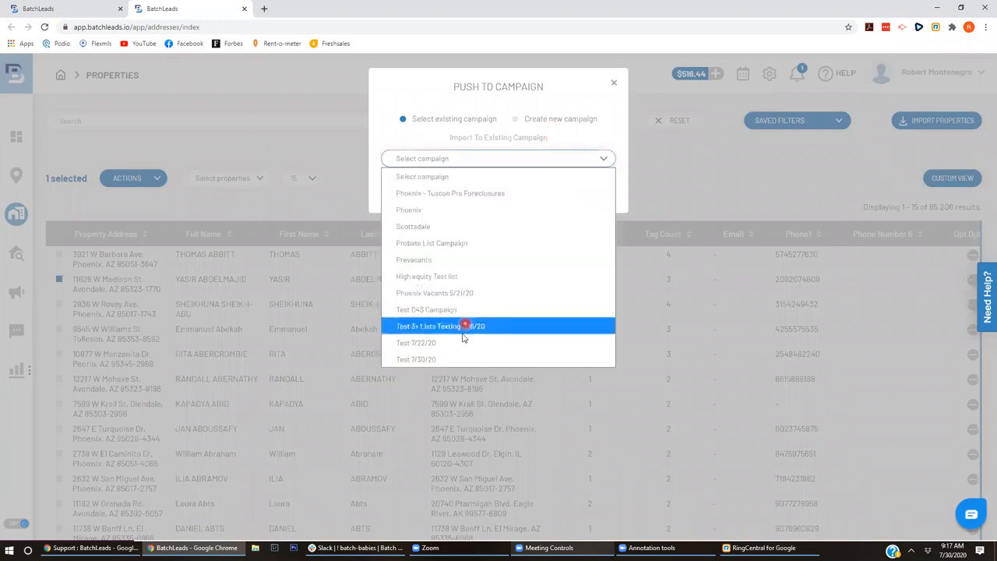
{"action": "left_click", "coordinate": [451, 360]}
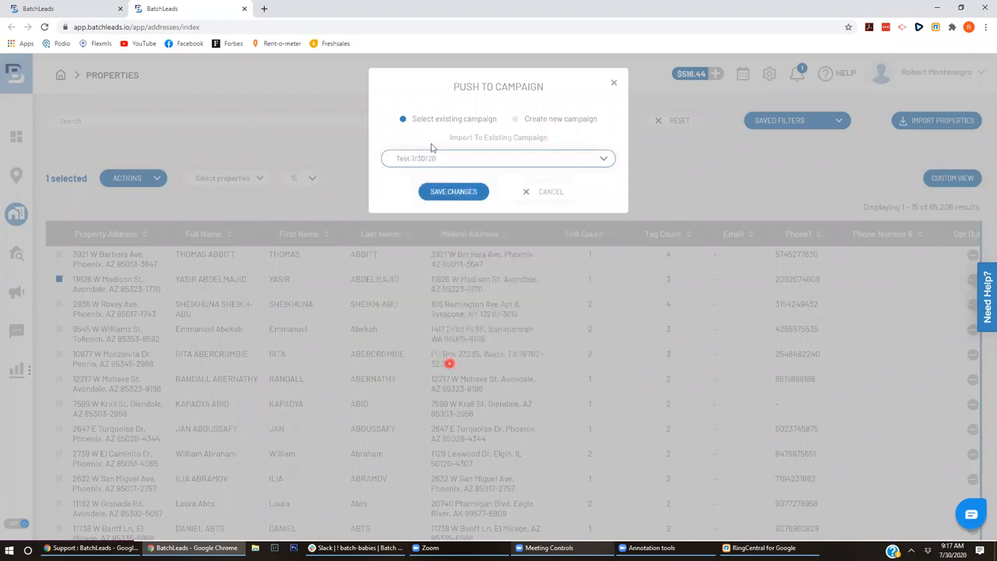
{"action": "left_click", "coordinate": [467, 192]}
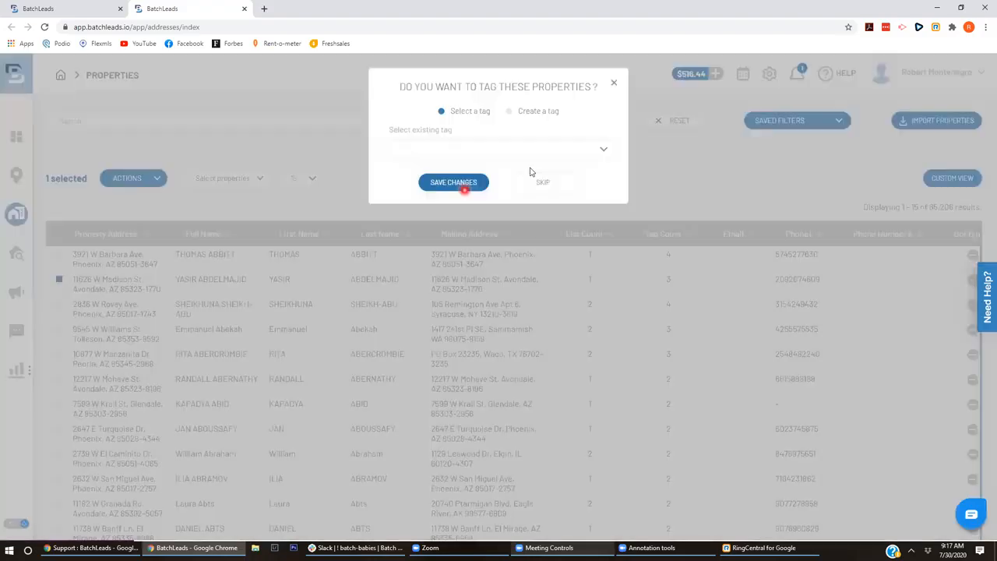
- Tag it with a new 'sms marketing 7/30/20' tag, save, and return to the Properties list
{"action": "left_click", "coordinate": [536, 151]}
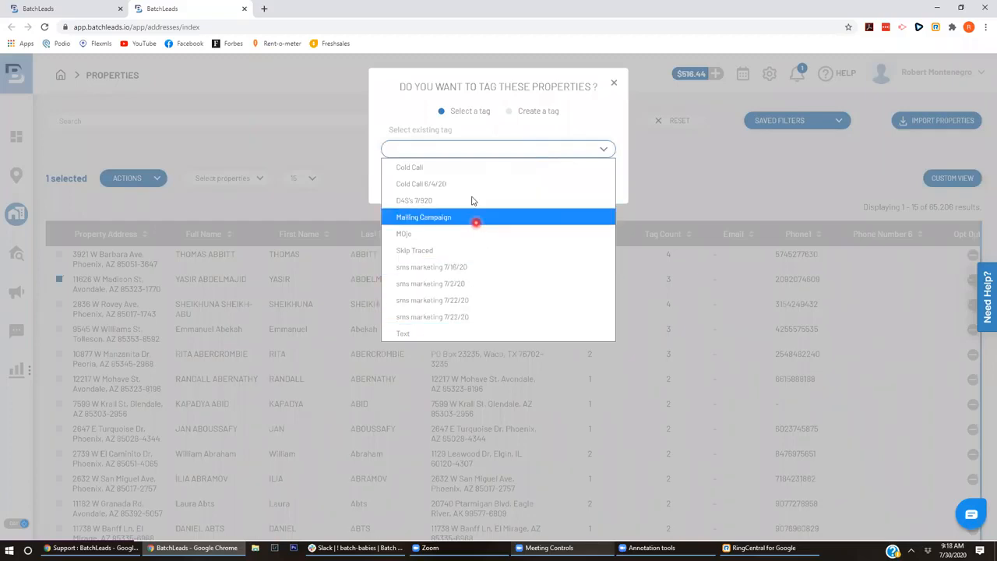
{"action": "left_click", "coordinate": [527, 113]}
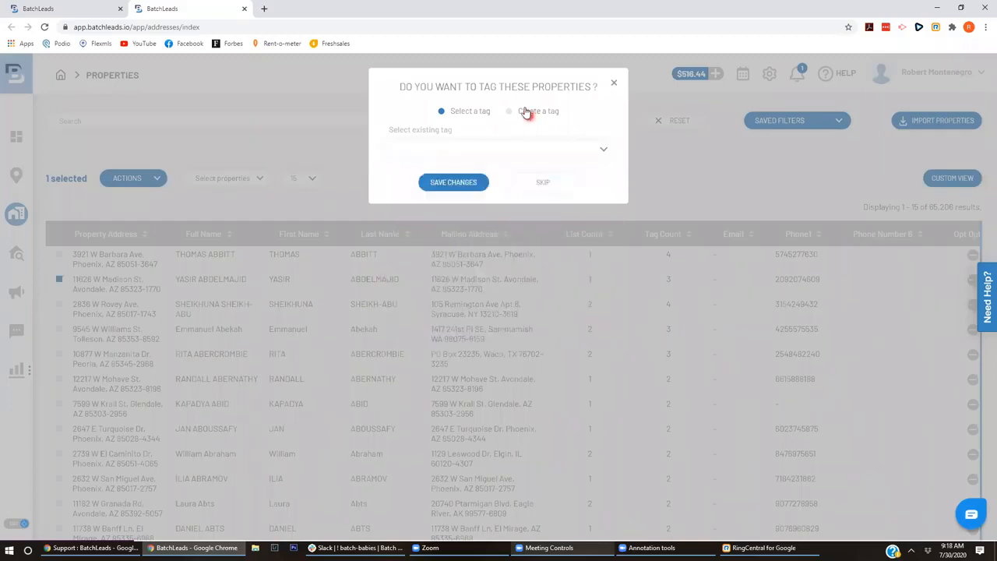
{"action": "left_click", "coordinate": [527, 112]}
{"action": "left_click", "coordinate": [521, 154]}
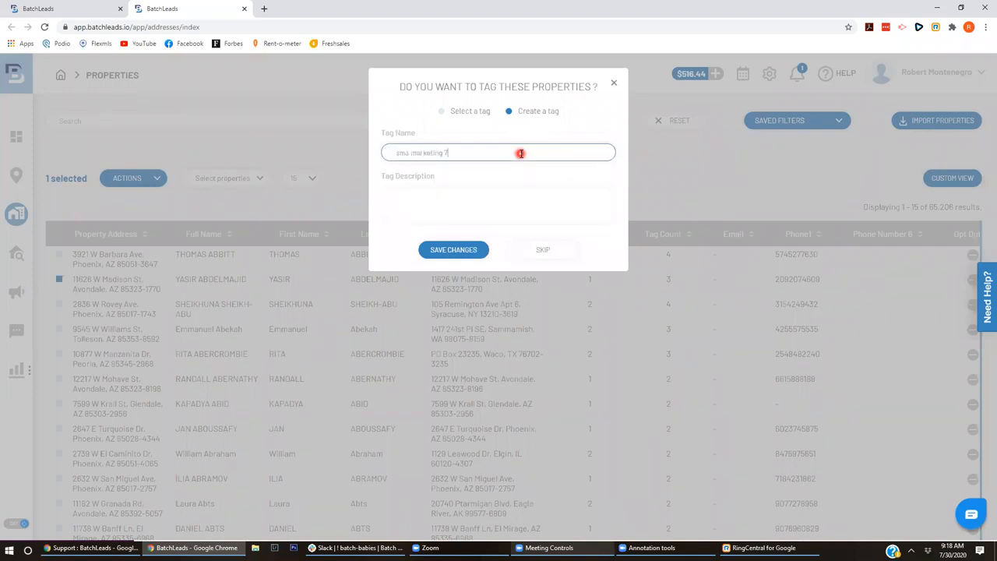
{"action": "type", "text": "sms marketing 7/30/20"}
{"action": "left_click", "coordinate": [459, 251]}
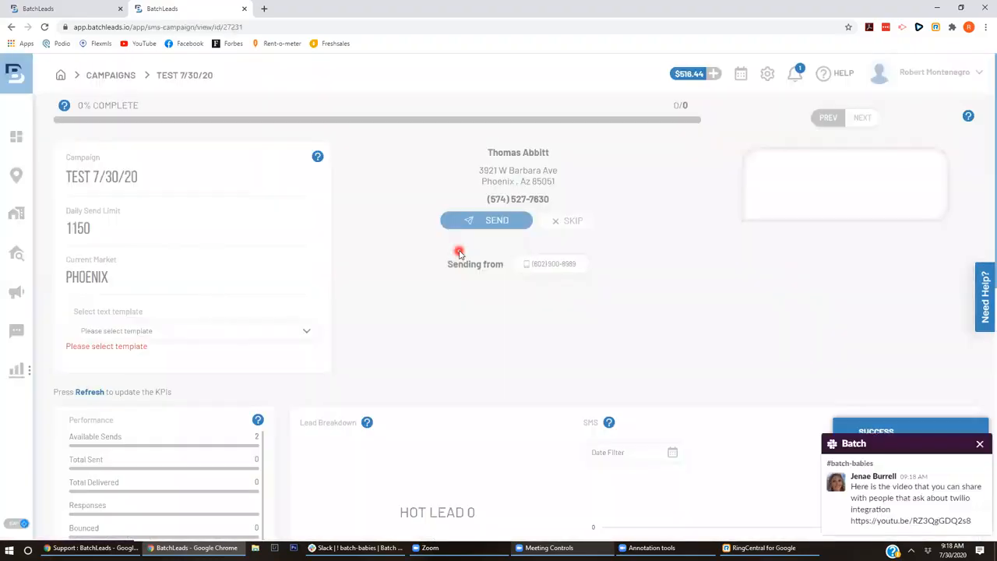
{"action": "left_click", "coordinate": [979, 446]}
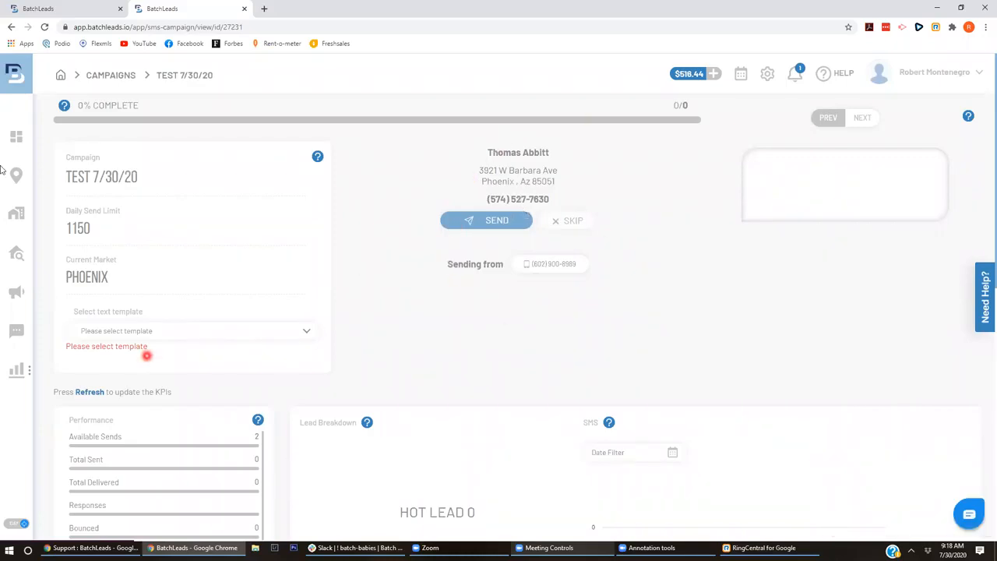
{"action": "left_click", "coordinate": [18, 215]}
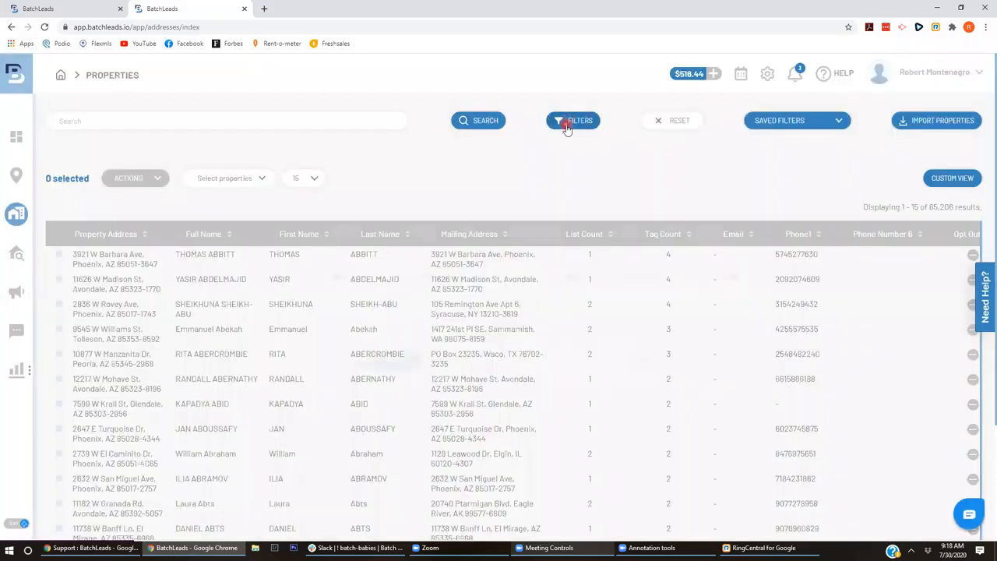
- Open the filters and scroll through the Tags Included list, highlighting the Tags heading
{"action": "left_click", "coordinate": [568, 129]}
{"action": "left_click", "coordinate": [608, 186]}
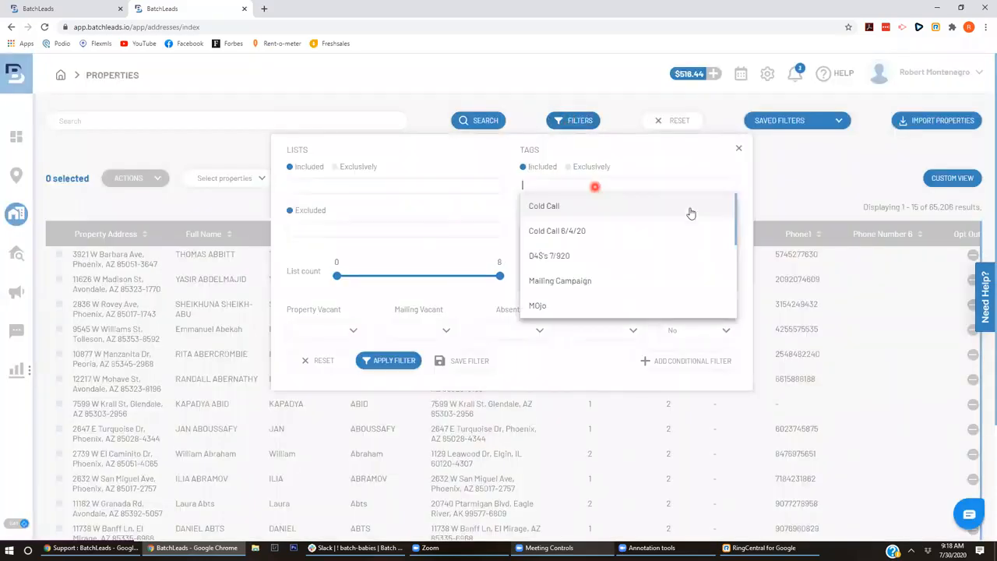
{"action": "left_click_drag", "start_coordinate": [737, 239], "coordinate": [726, 304]}
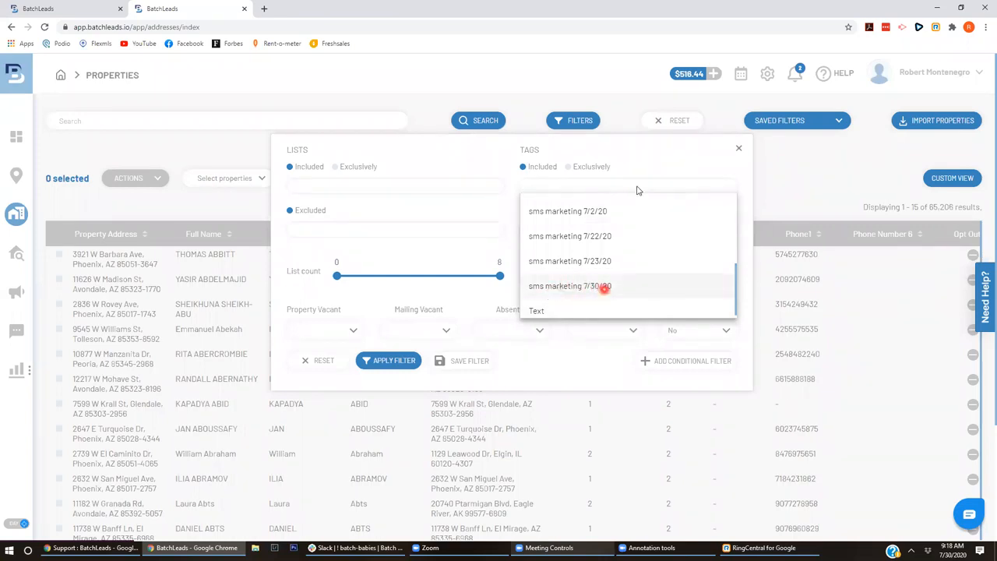
{"action": "left_click", "coordinate": [649, 153]}
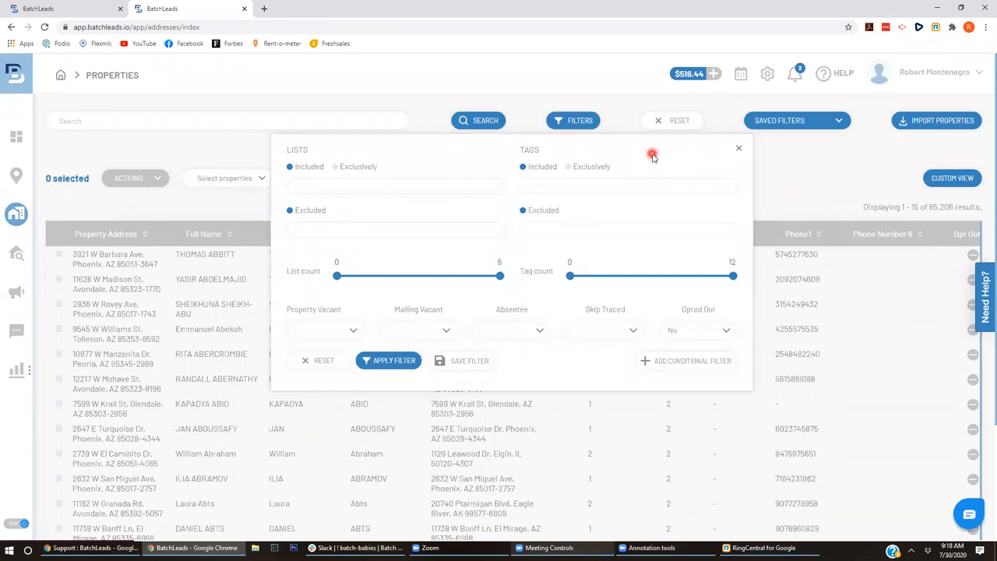
{"action": "double_click", "coordinate": [525, 149]}
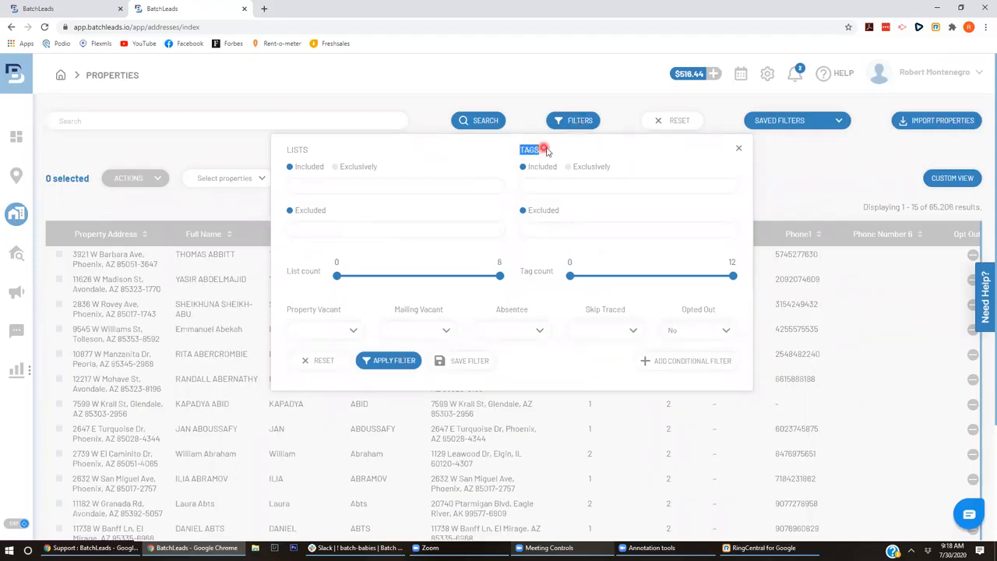
{"action": "left_click", "coordinate": [558, 189]}
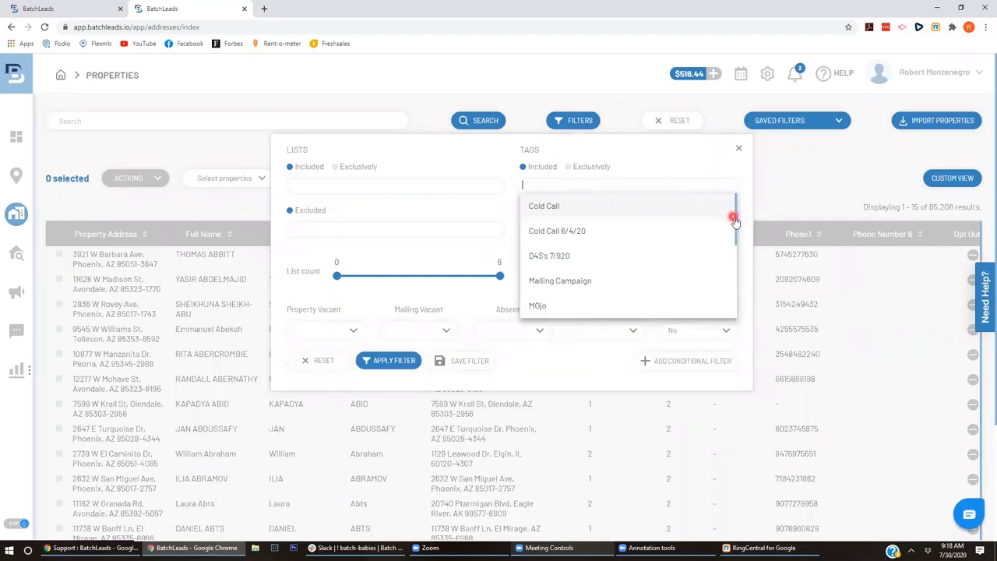
{"action": "left_click_drag", "start_coordinate": [735, 219], "coordinate": [726, 296]}
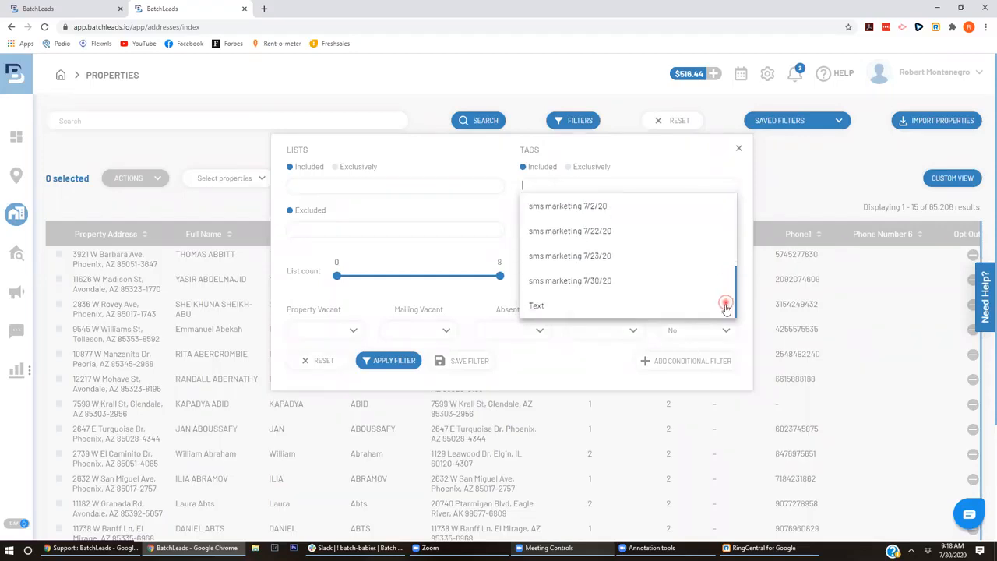
{"action": "left_click", "coordinate": [682, 162]}
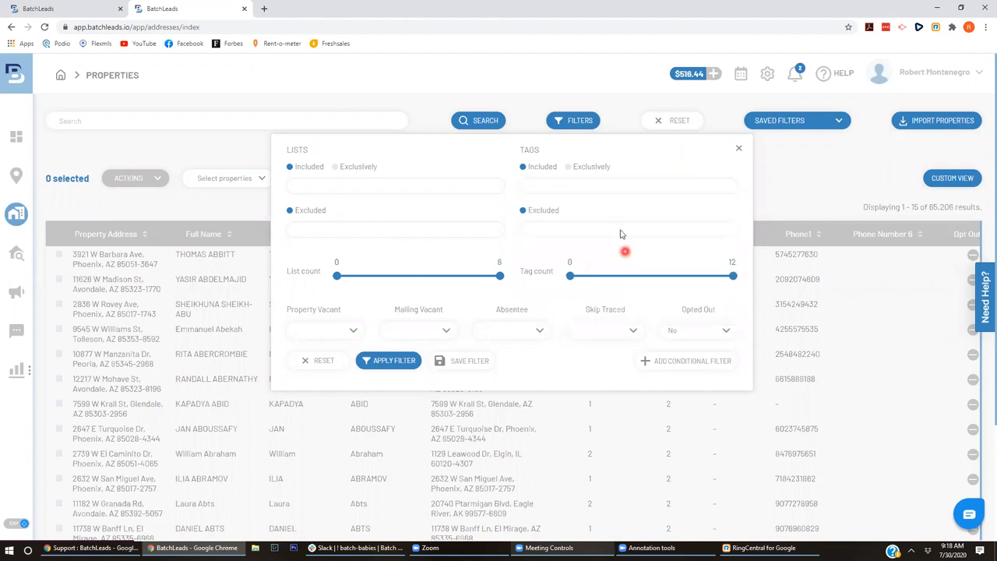
- Add 'sms marketing 7/30/20' to the Tags Excluded filter
{"action": "left_click", "coordinate": [621, 228]}
{"action": "left_click_drag", "start_coordinate": [736, 285], "coordinate": [733, 365]}
{"action": "left_click", "coordinate": [668, 324]}
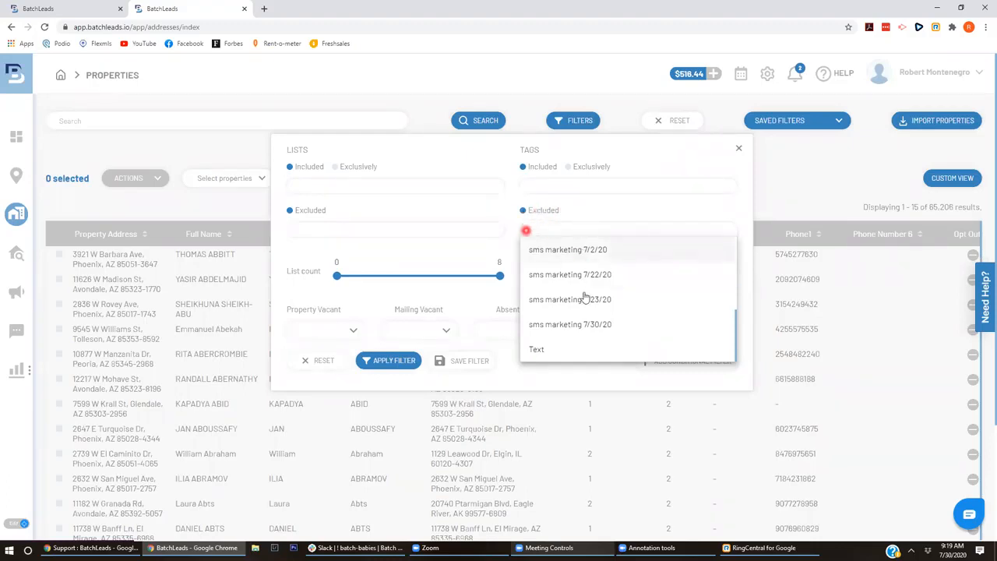
{"action": "left_click", "coordinate": [594, 330]}
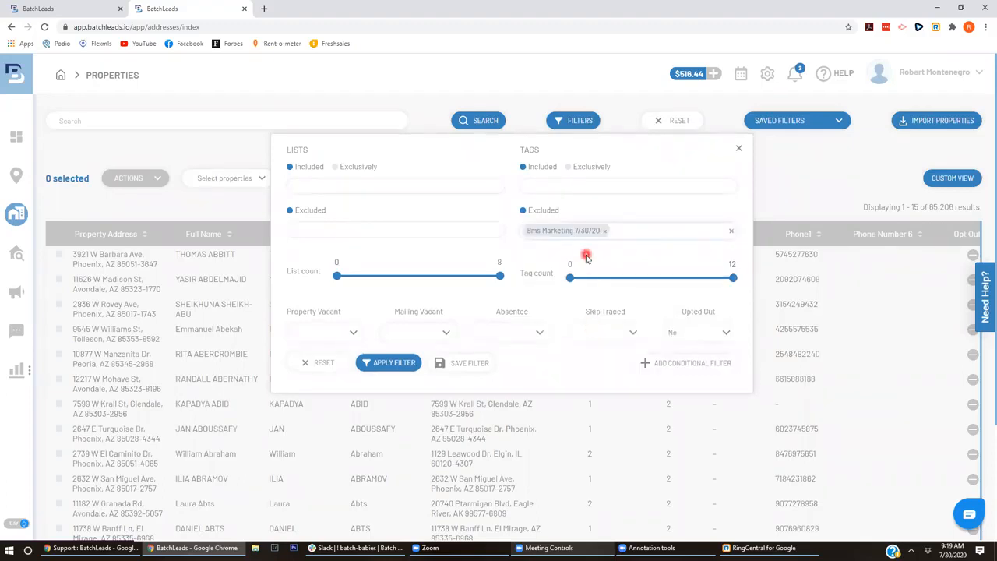
{"action": "left_click", "coordinate": [632, 234]}
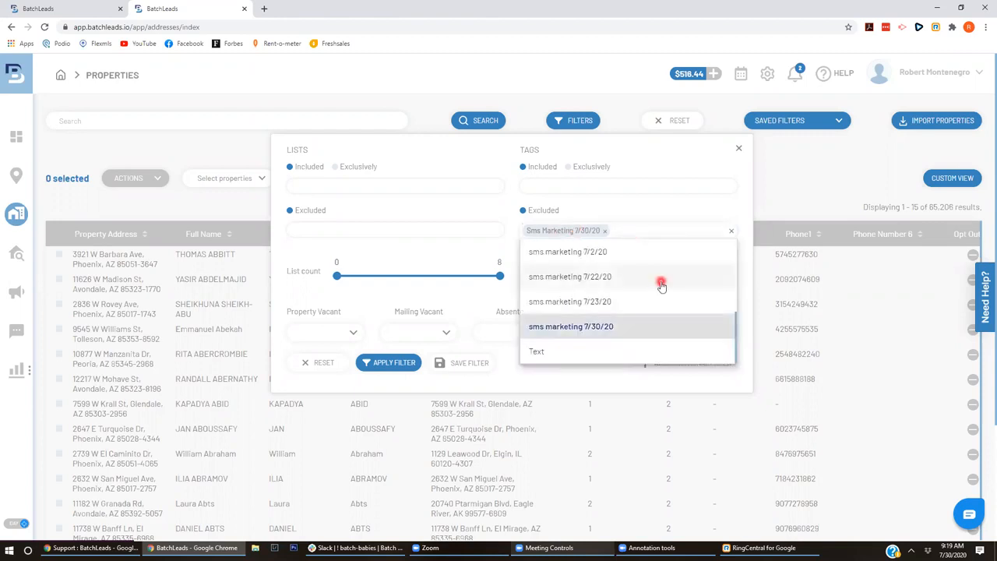
{"action": "left_click", "coordinate": [698, 211]}
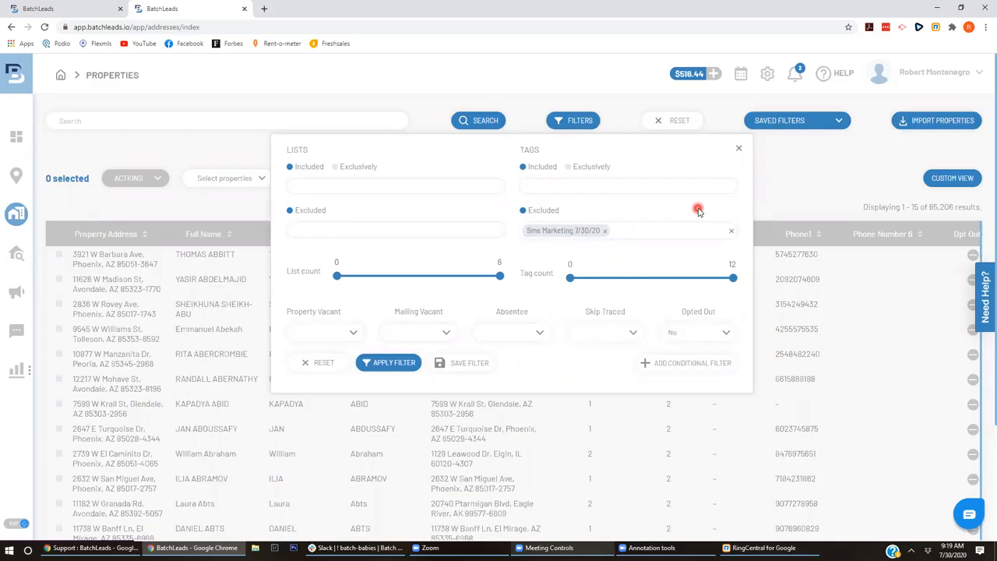
- Apply the tag-exclusion filter and confirm results drop from 65,206 to 65,205
{"action": "left_click", "coordinate": [393, 363]}
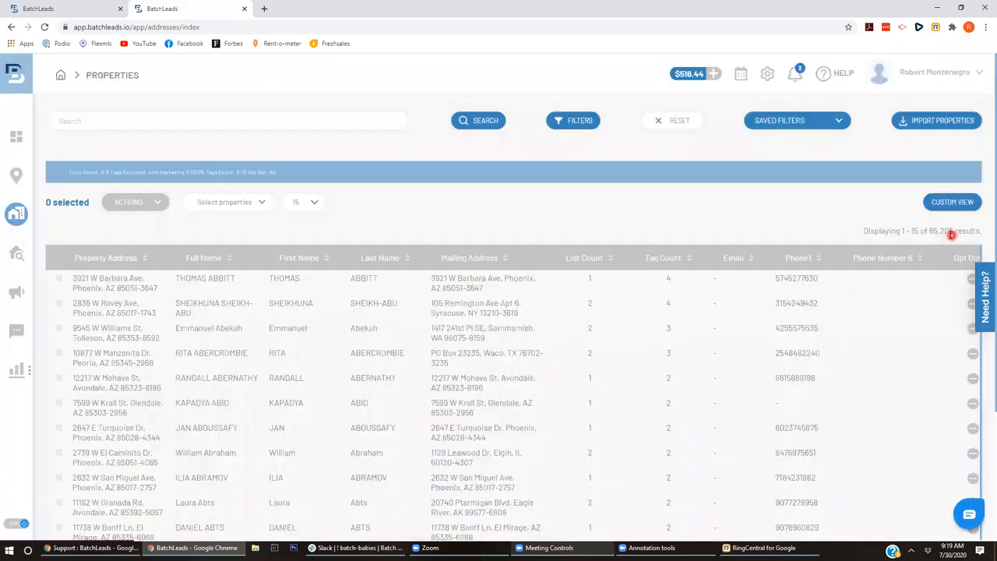
{"action": "left_click_drag", "start_coordinate": [948, 231], "coordinate": [953, 232]}
{"action": "left_click", "coordinate": [805, 220]}
{"action": "left_click", "coordinate": [569, 120]}
{"action": "left_click", "coordinate": [581, 128]}
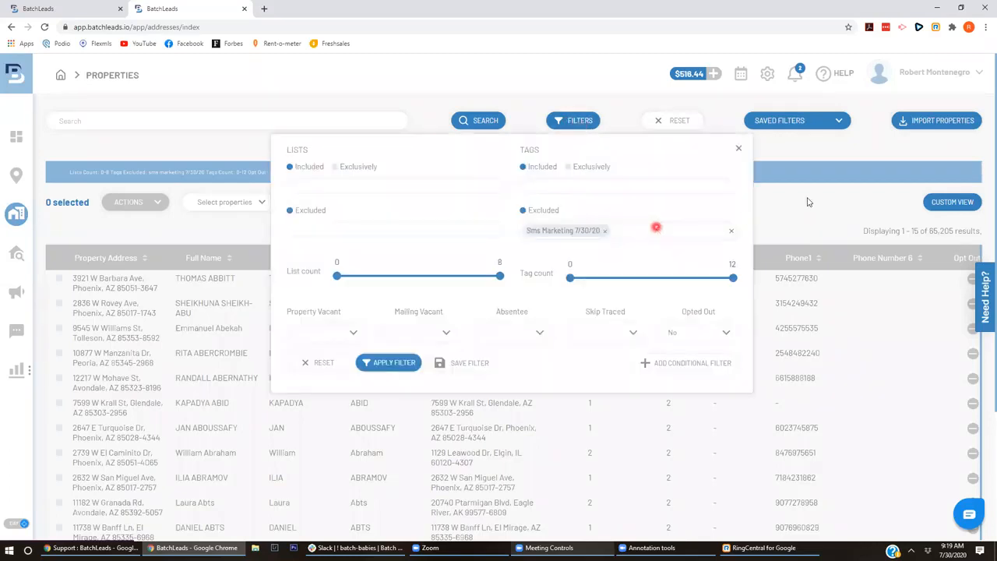
{"action": "left_click", "coordinate": [739, 149]}
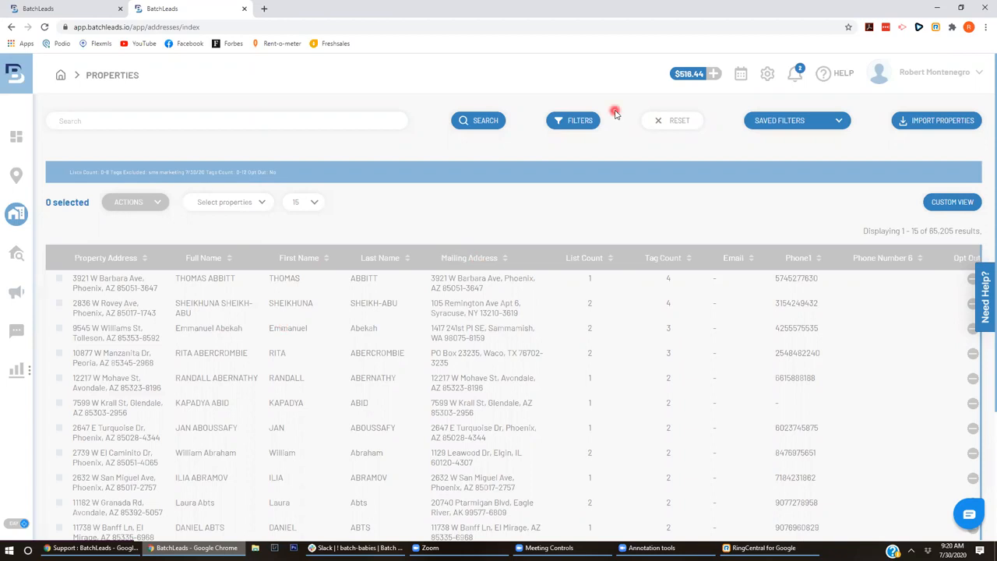
- Go to account settings and open the Test 7/30/20 campaign's edit page
{"action": "mouse_move", "coordinate": [928, 98]}
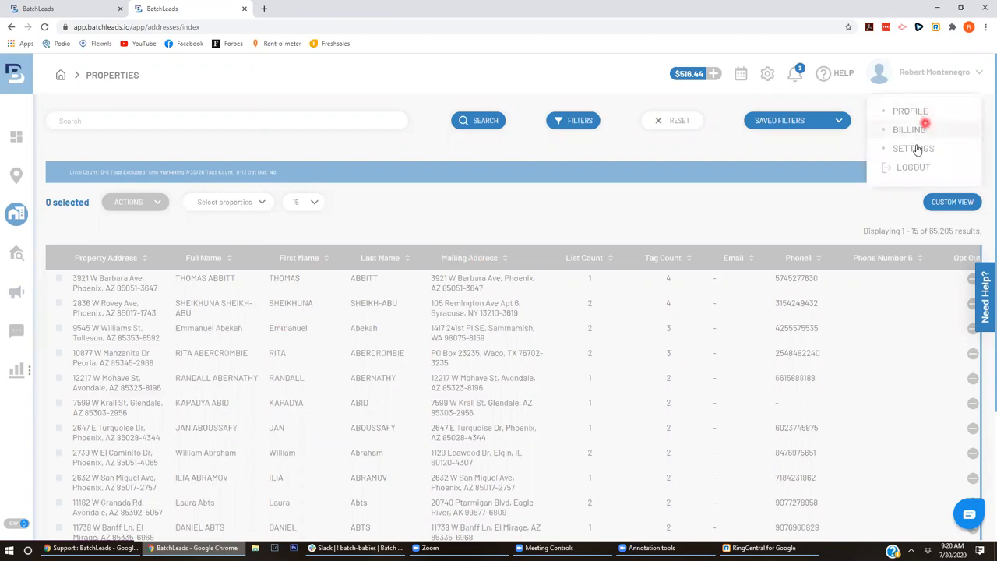
{"action": "left_click", "coordinate": [917, 148]}
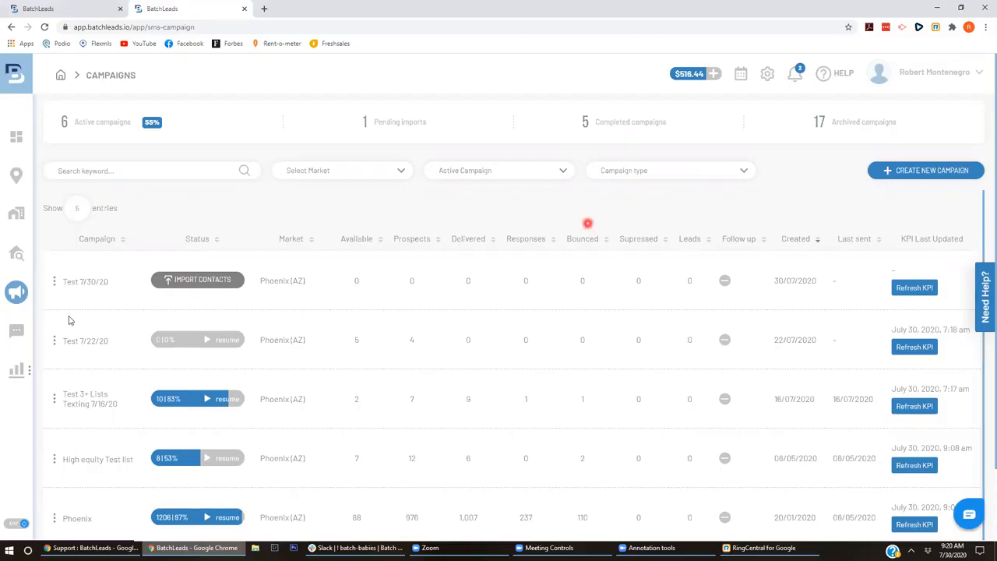
{"action": "left_click", "coordinate": [54, 282]}
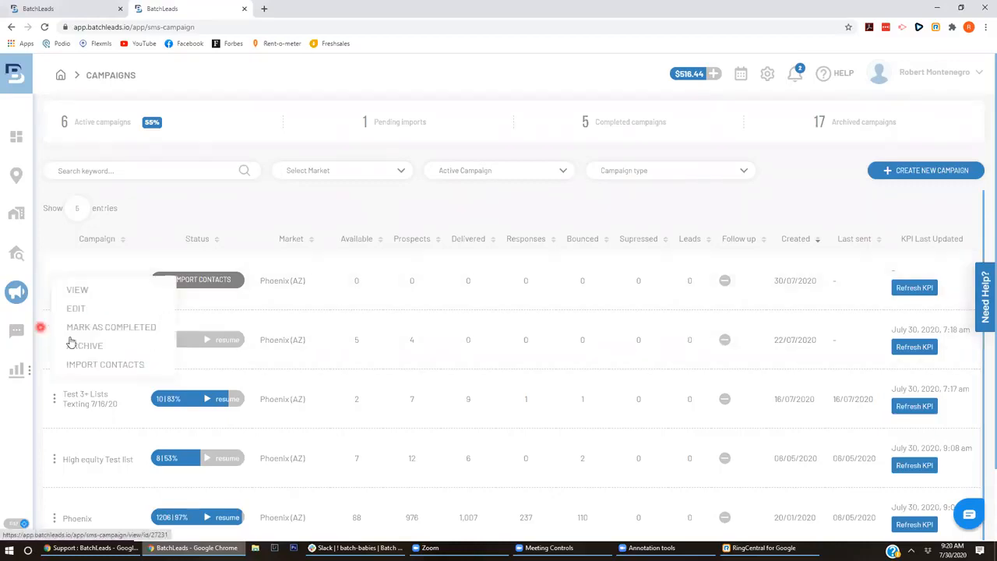
{"action": "left_click", "coordinate": [78, 308]}
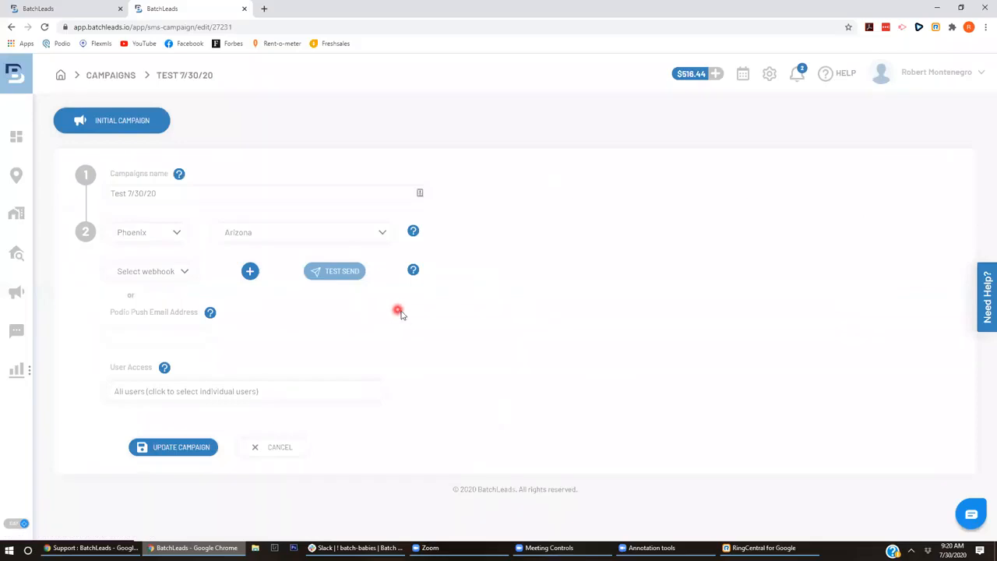
{"action": "left_click", "coordinate": [272, 391]}
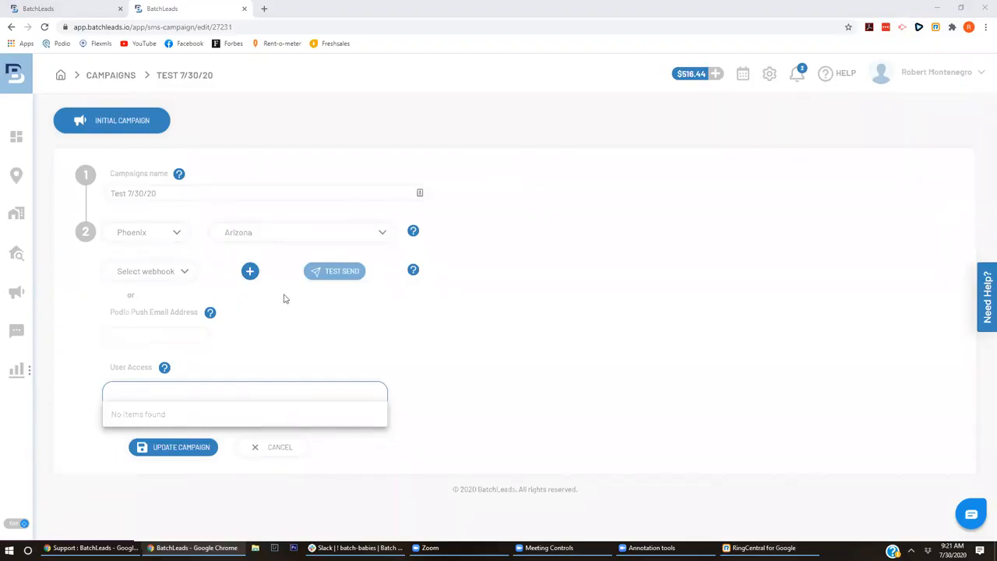
{"action": "left_click", "coordinate": [511, 320]}
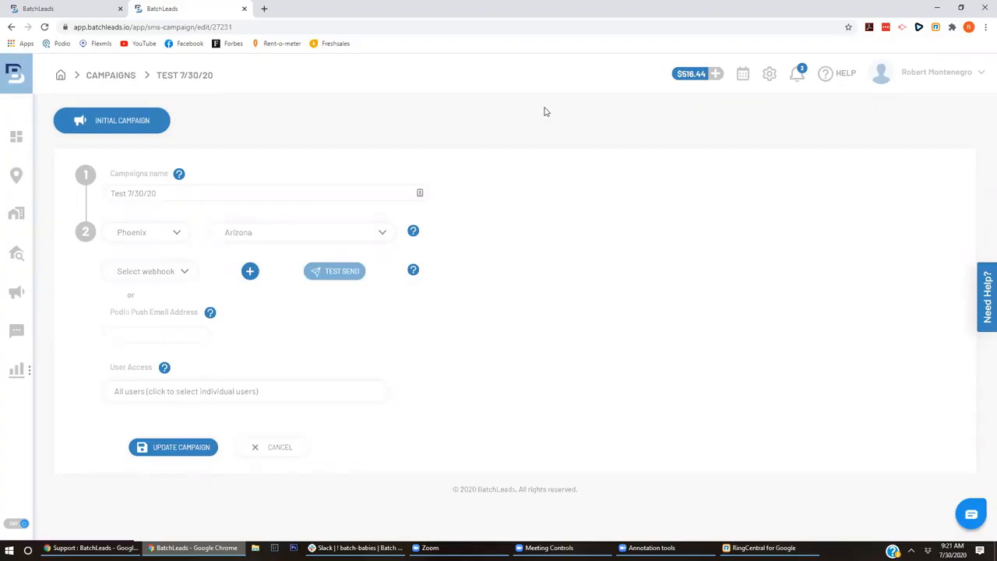
{"action": "left_click", "coordinate": [838, 69]}
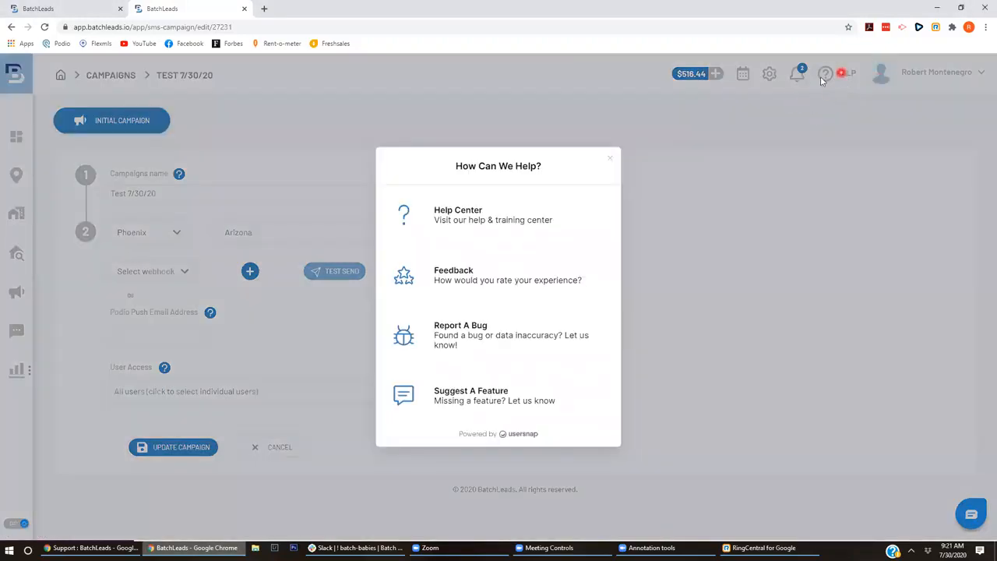
- Browse the help center's Getting Started and Advanced Strategy webinar headings, then return to the campaign edit tab
{"action": "left_click", "coordinate": [483, 215]}
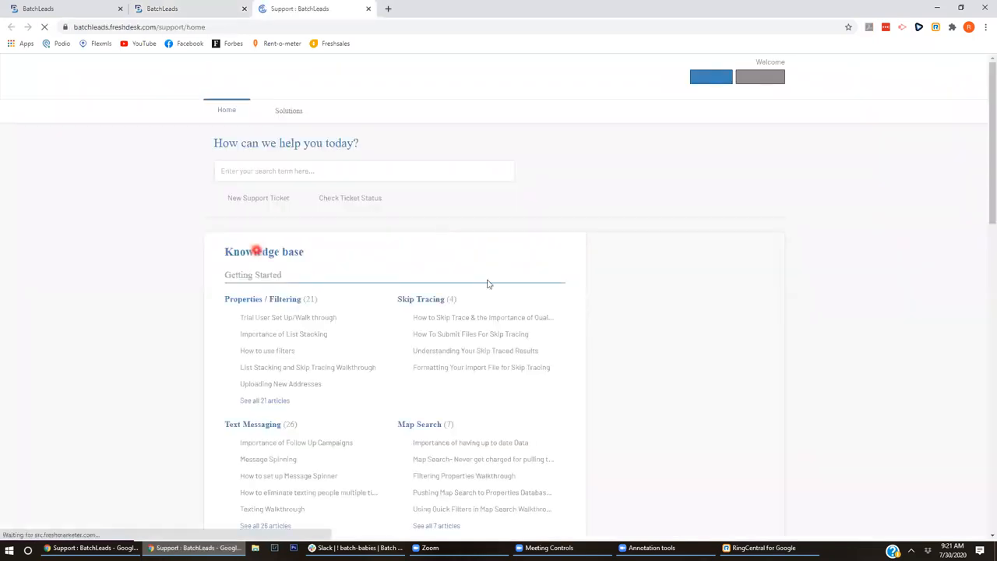
{"action": "scroll", "coordinate": [983, 340], "scroll_direction": "down", "scroll_amount": 6}
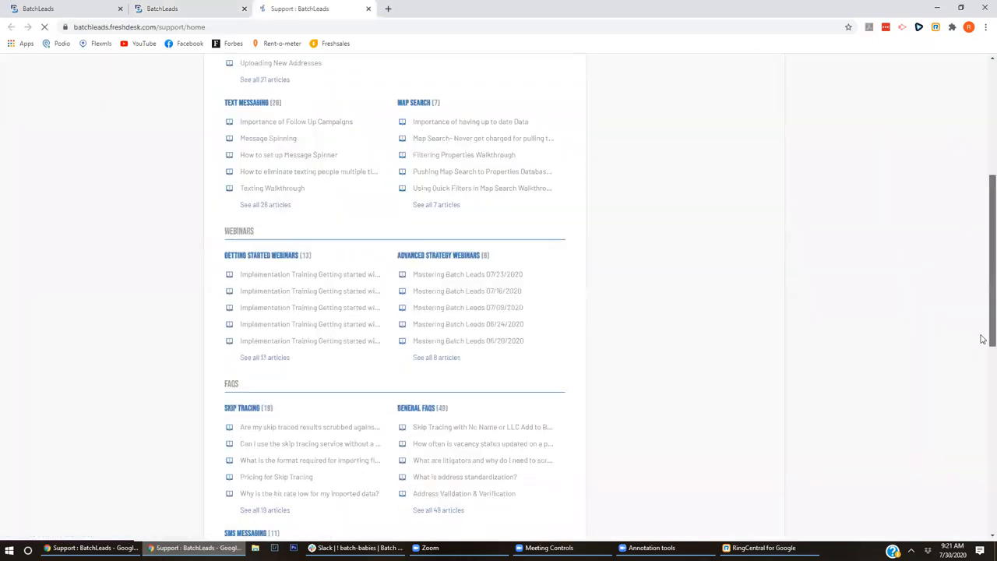
{"action": "scroll", "coordinate": [983, 328], "scroll_direction": "up", "scroll_amount": 1}
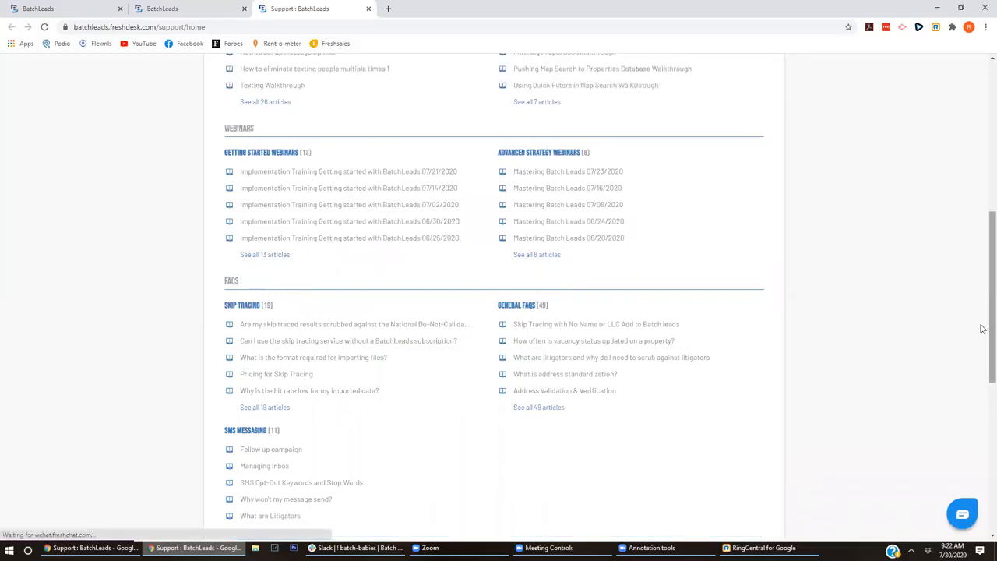
{"action": "left_click_drag", "start_coordinate": [221, 151], "coordinate": [348, 153]}
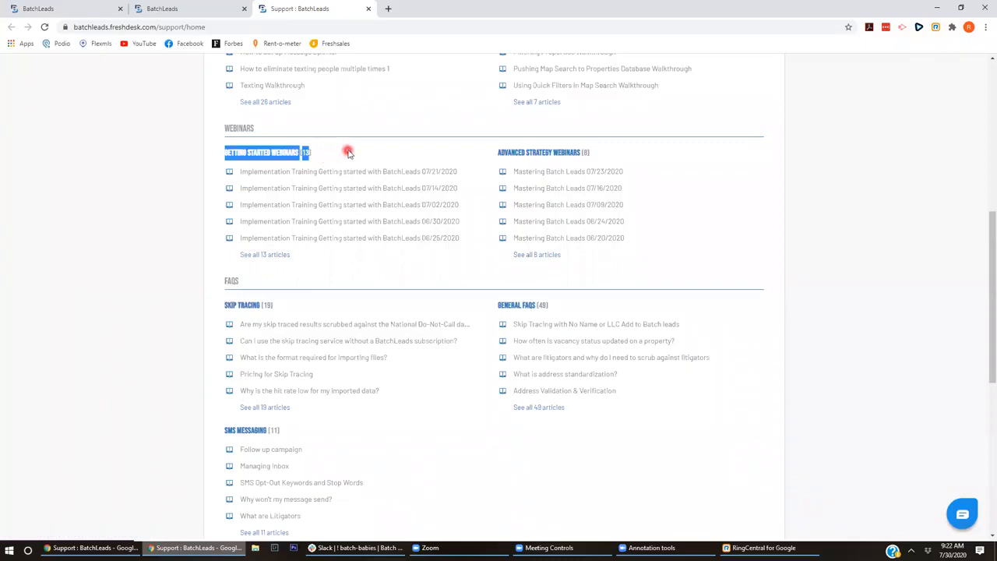
{"action": "left_click_drag", "start_coordinate": [599, 156], "coordinate": [496, 151]}
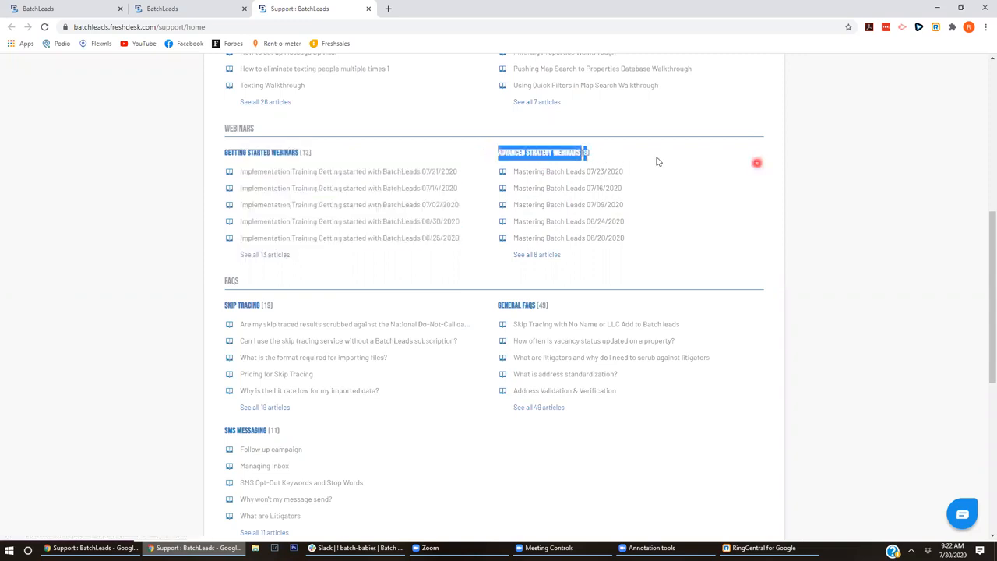
{"action": "left_click", "coordinate": [657, 161]}
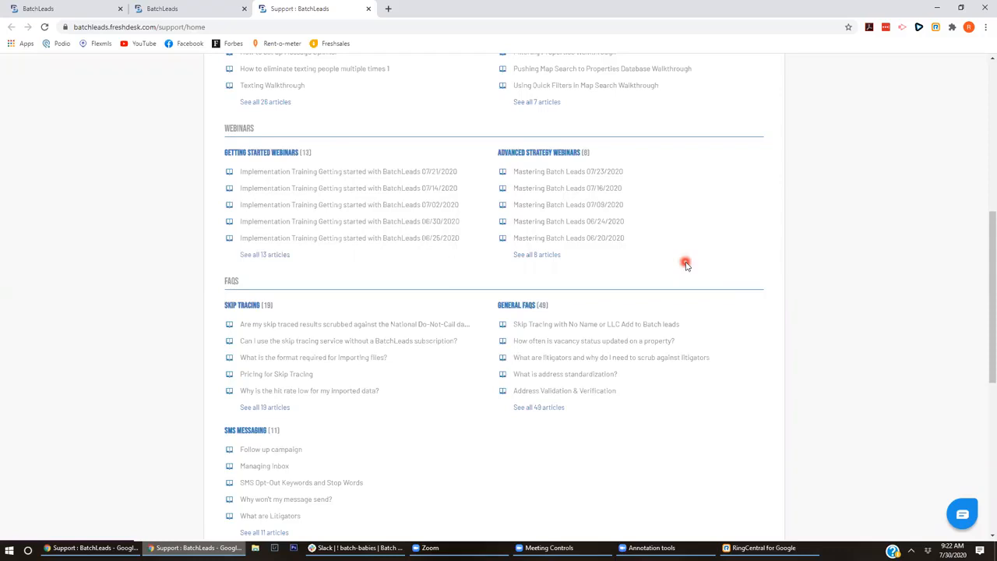
{"action": "left_click_drag", "start_coordinate": [990, 288], "coordinate": [984, 36]}
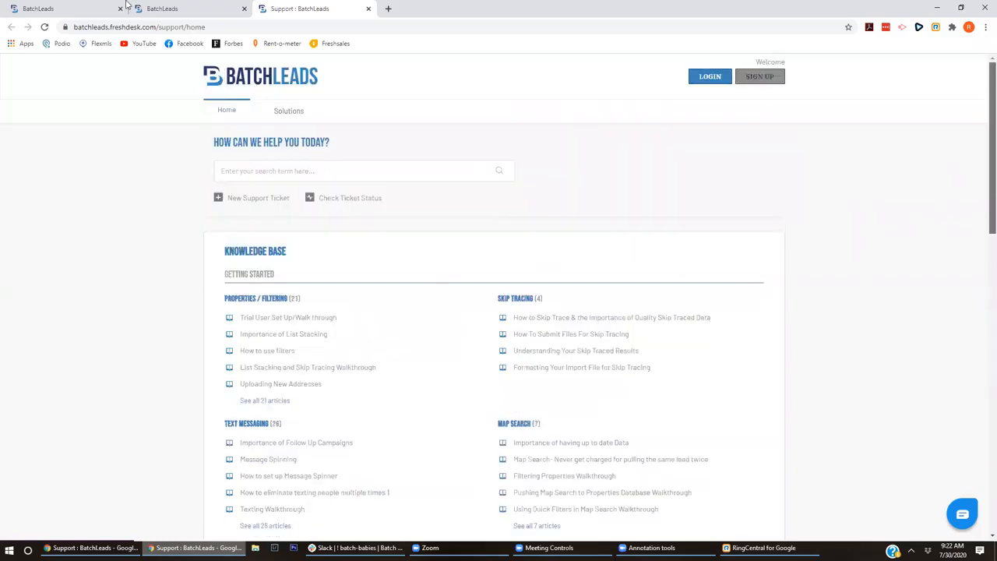
{"action": "left_click", "coordinate": [167, 9]}
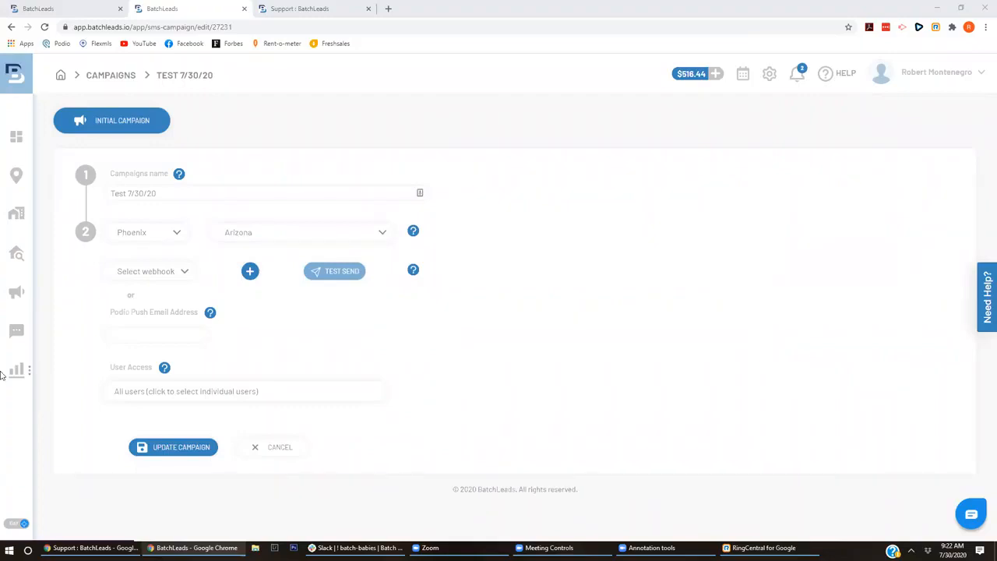
- Review the SMS report (9 sent, 2 received, $23 phone cost), then open the Import / Export logs
{"action": "mouse_move", "coordinate": [14, 374]}
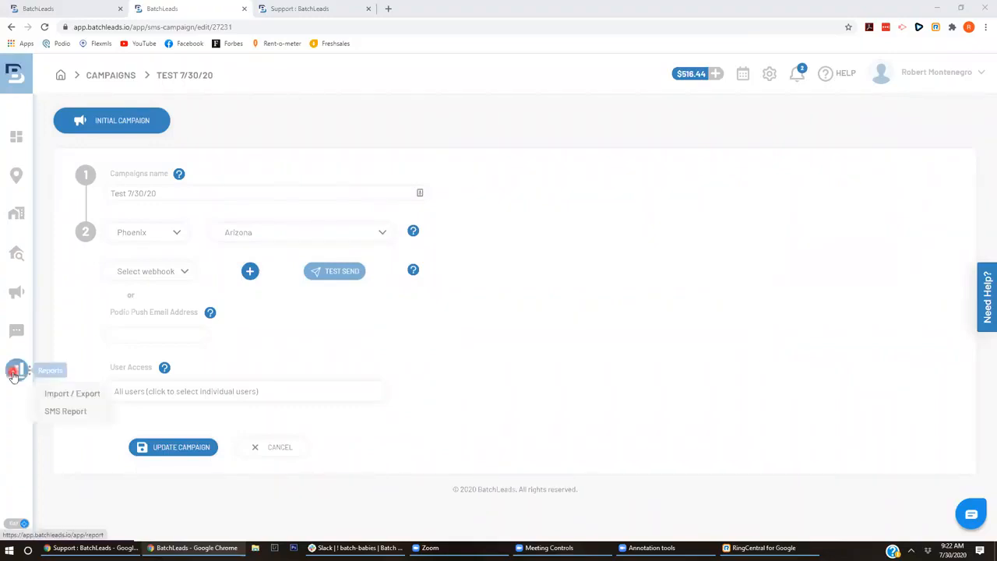
{"action": "left_click", "coordinate": [51, 411]}
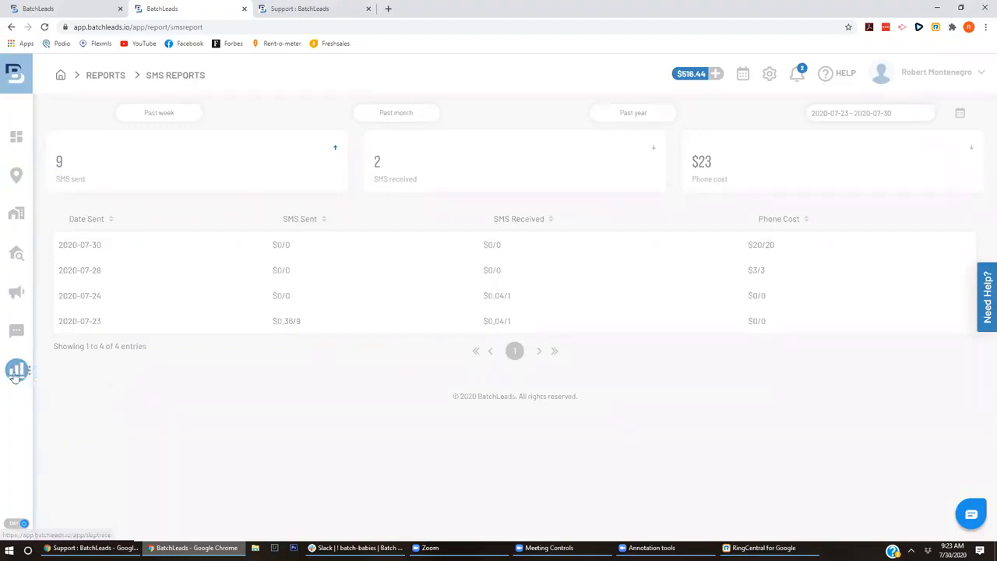
{"action": "mouse_move", "coordinate": [14, 369]}
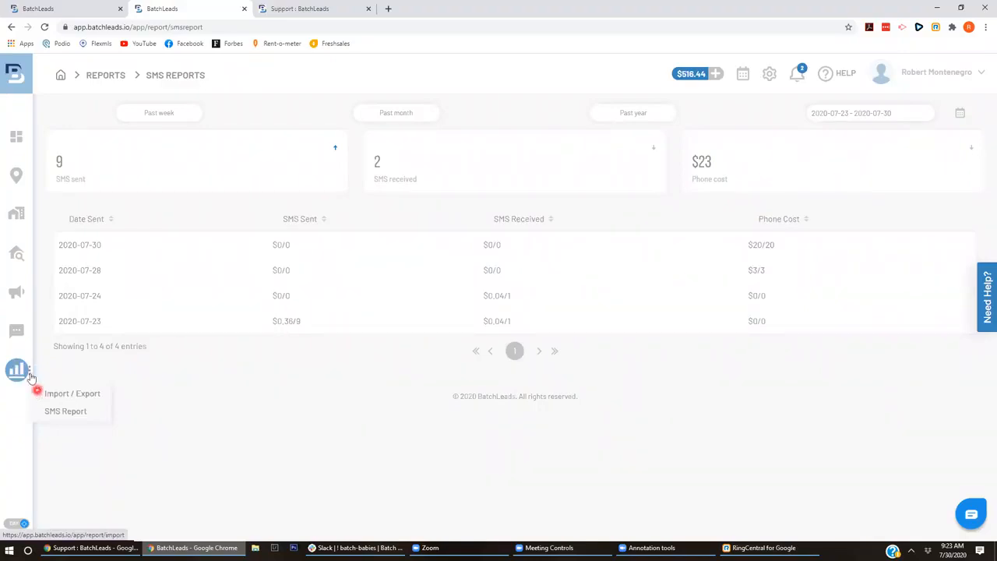
{"action": "left_click", "coordinate": [63, 411]}
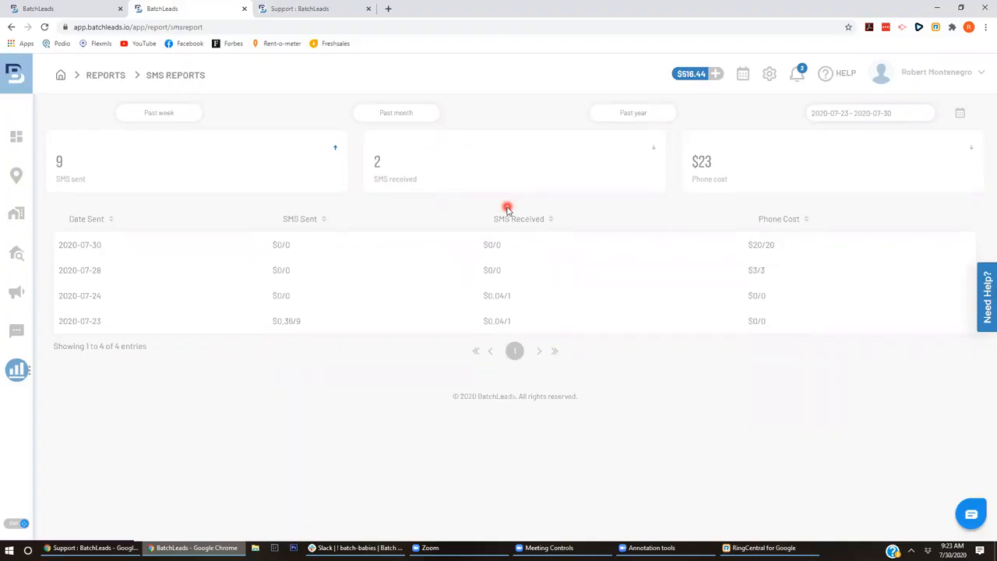
{"action": "left_click", "coordinate": [51, 413]}
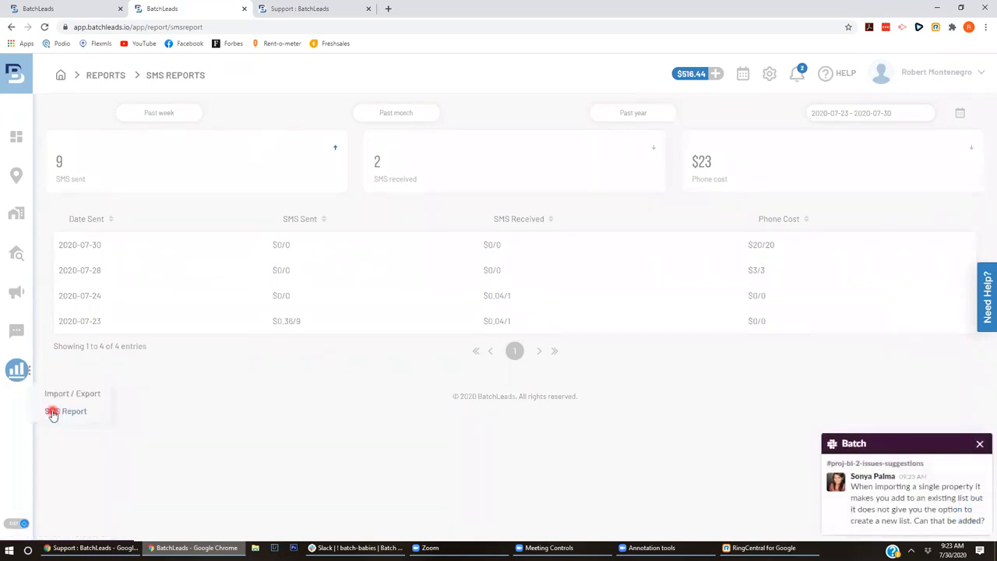
{"action": "left_click", "coordinate": [59, 394]}
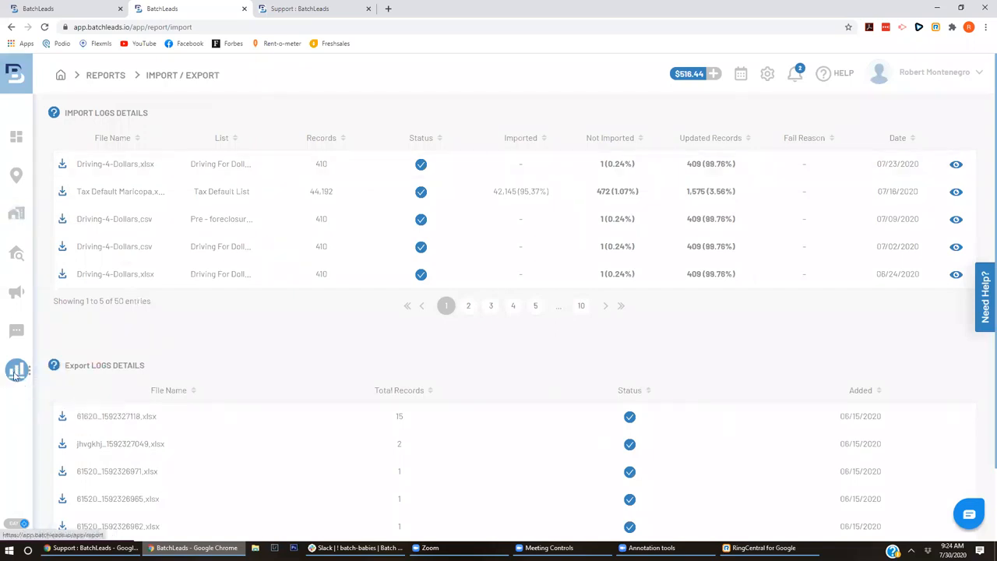
{"action": "left_click", "coordinate": [54, 392]}
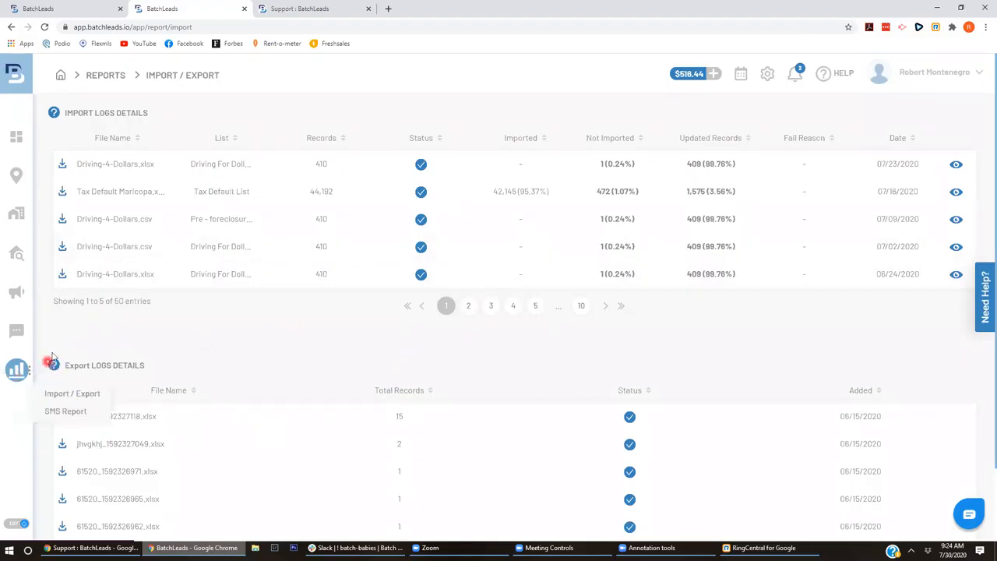
{"action": "mouse_move", "coordinate": [13, 376]}
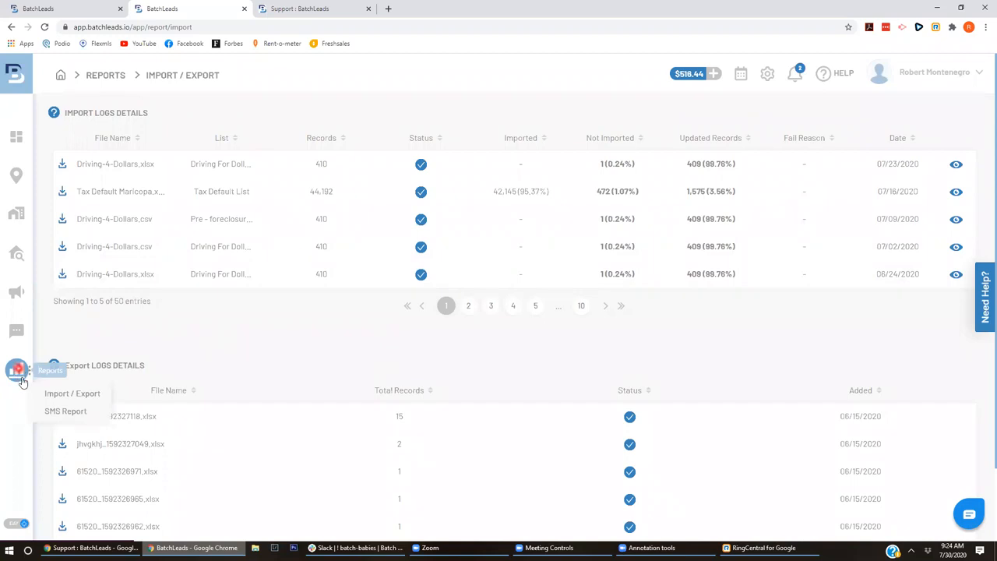
{"action": "left_click", "coordinate": [69, 395]}
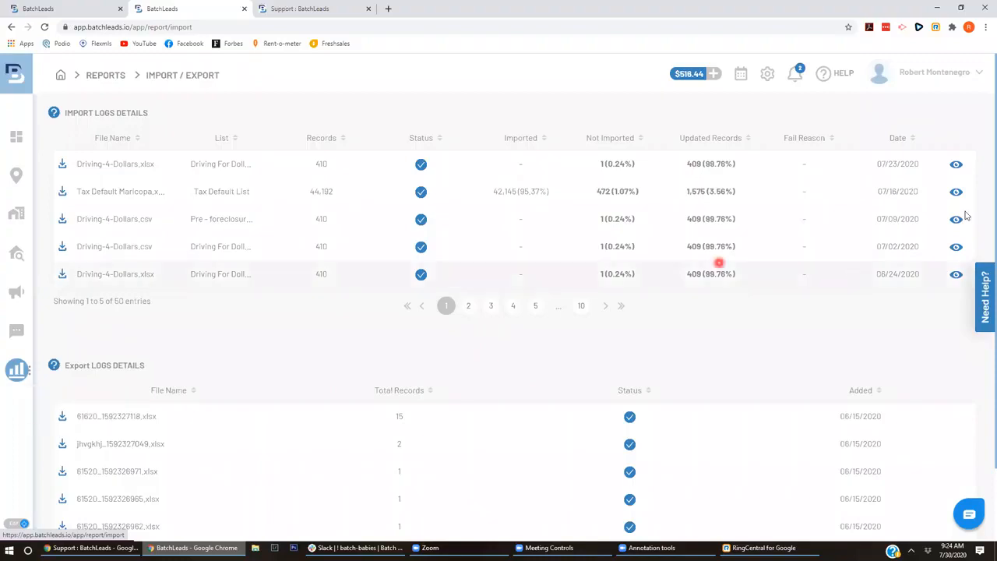
{"action": "left_click", "coordinate": [660, 127]}
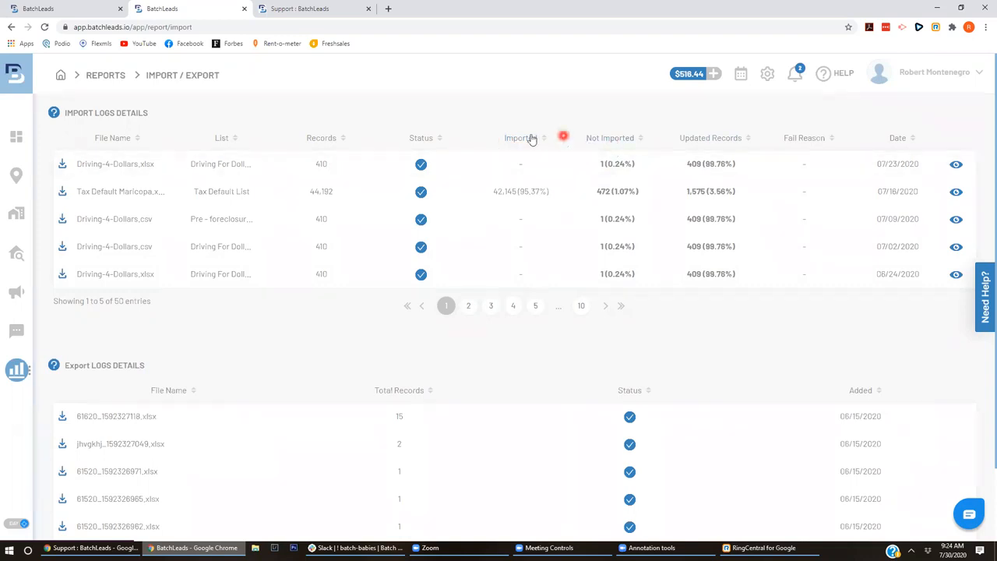
{"action": "left_click", "coordinate": [611, 192]}
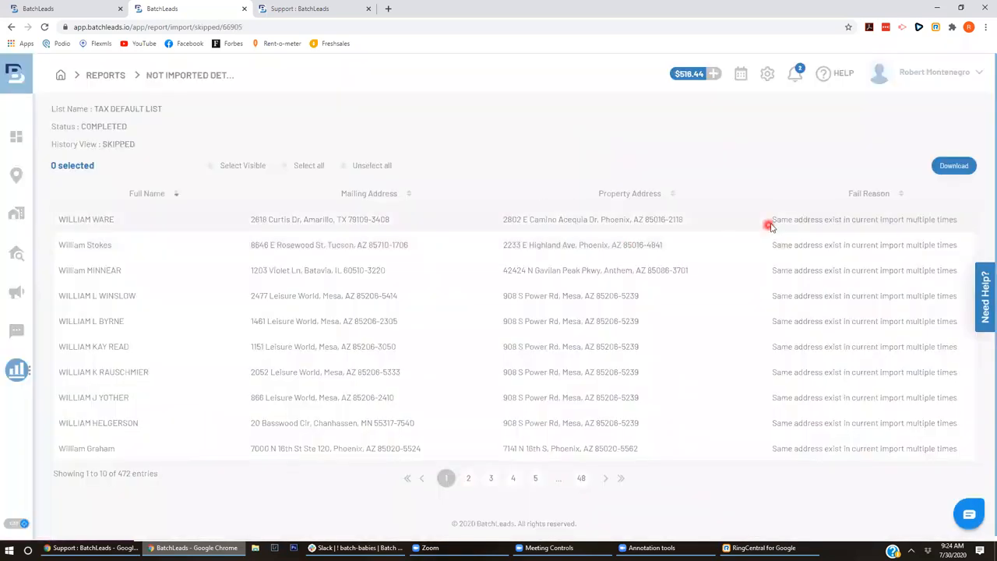
{"action": "left_click_drag", "start_coordinate": [774, 222], "coordinate": [957, 220]}
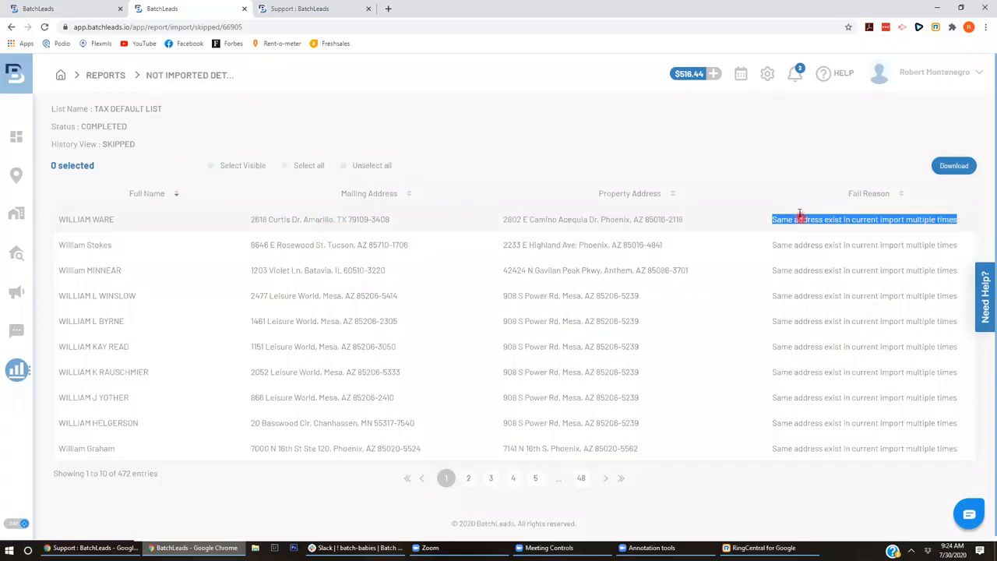
{"action": "left_click", "coordinate": [848, 219]}
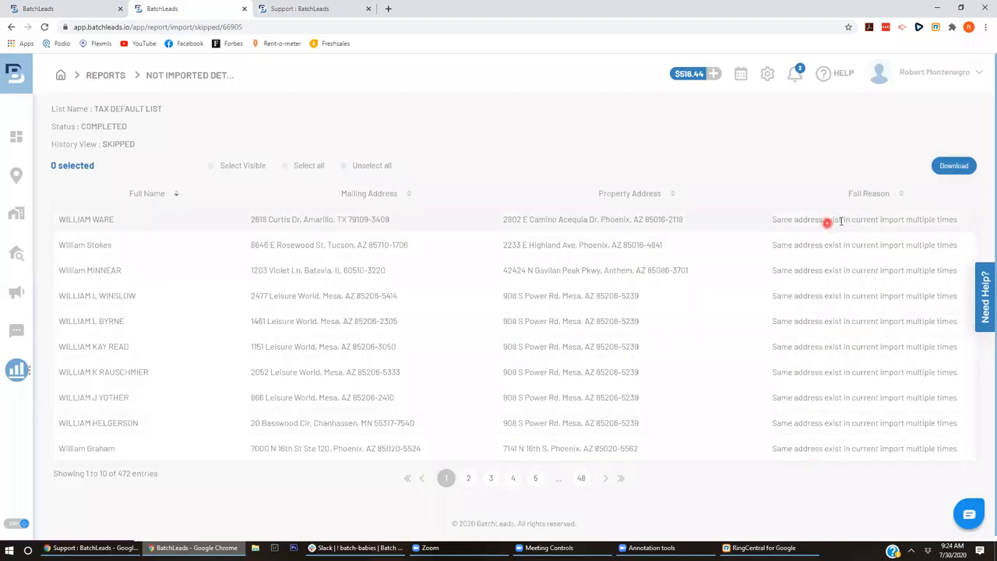
{"action": "left_click", "coordinate": [491, 479]}
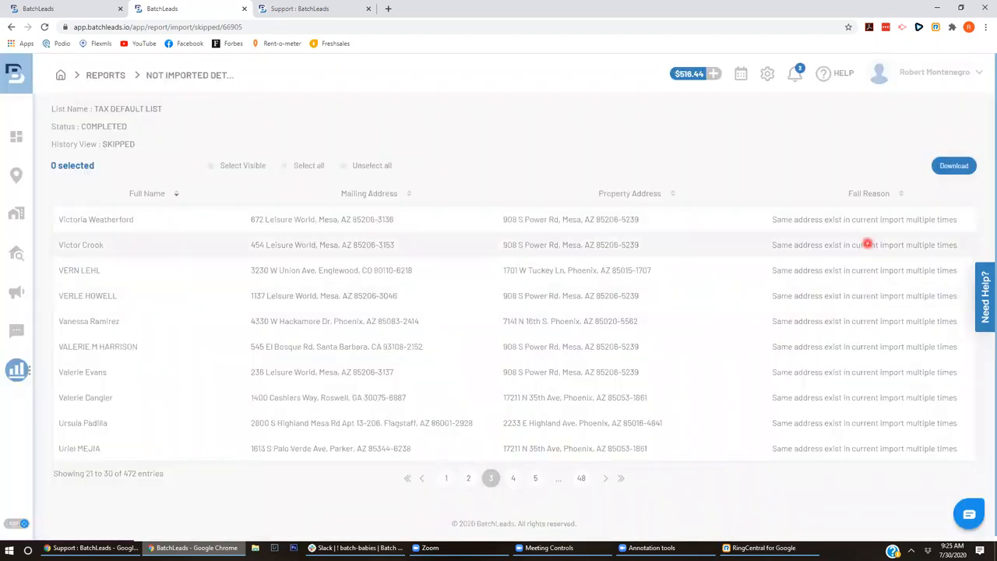
{"action": "left_click", "coordinate": [581, 479]}
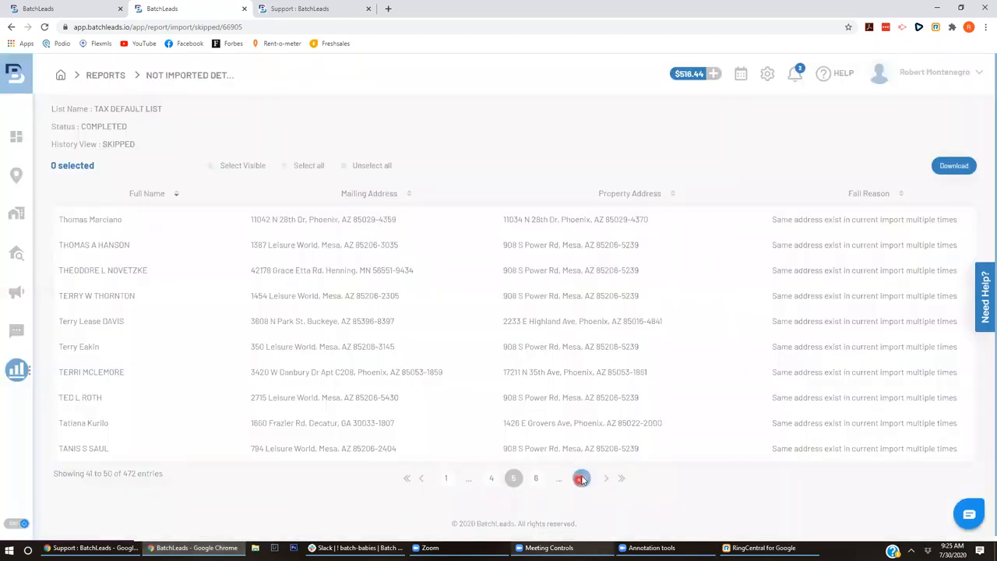
{"action": "left_click", "coordinate": [560, 275]}
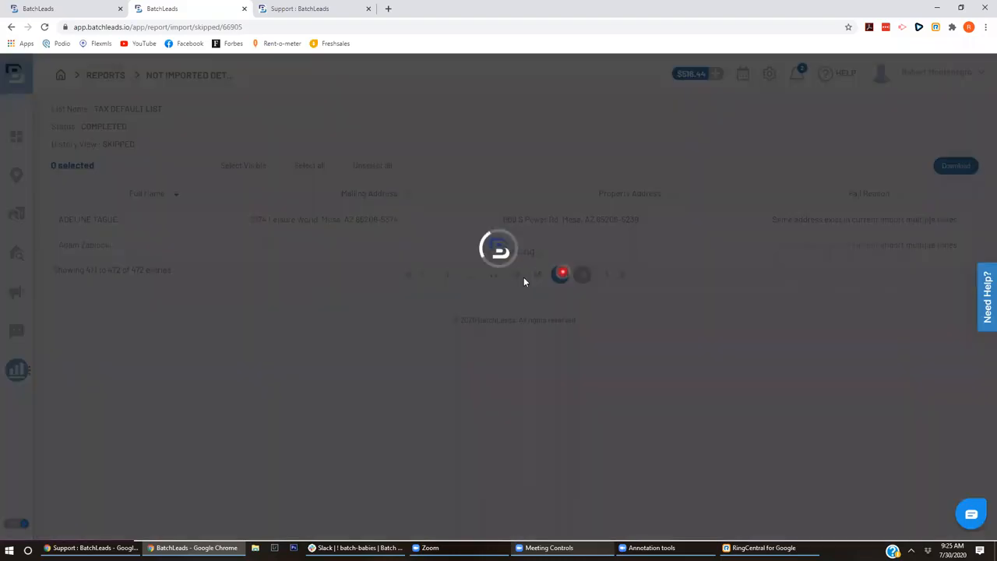
{"action": "left_click", "coordinate": [515, 479]}
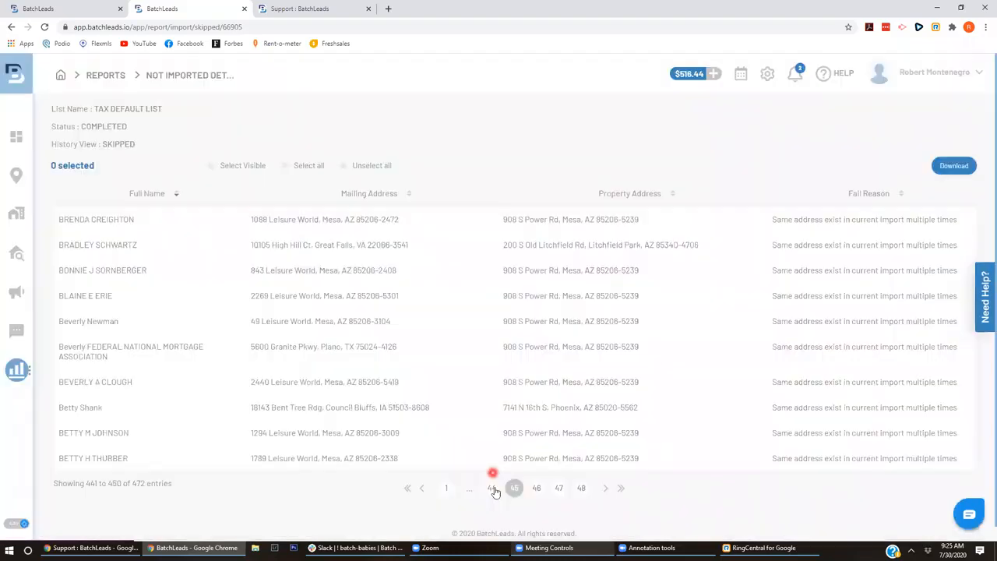
{"action": "left_click", "coordinate": [494, 487]}
{"action": "left_click", "coordinate": [444, 478]}
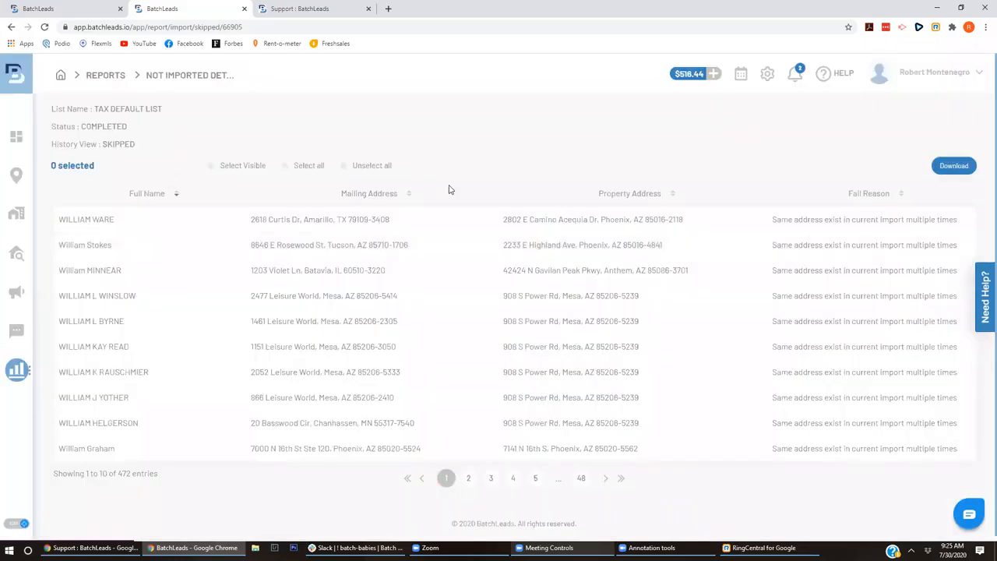
{"action": "key", "text": "alt+Left"}
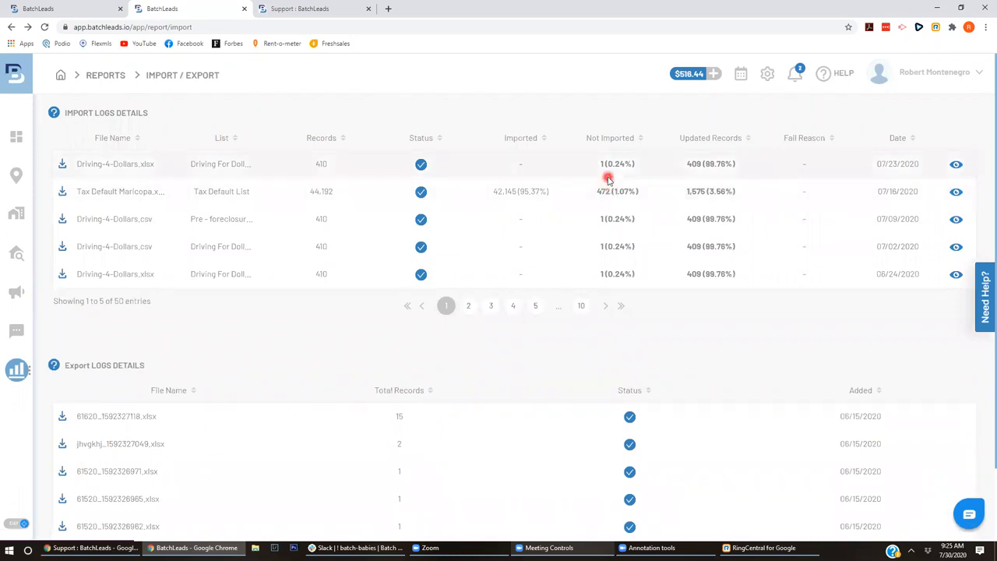
- Inspect the one skipped Driving For Dollars record and its repeated-address fail reason
{"action": "left_click", "coordinate": [609, 167]}
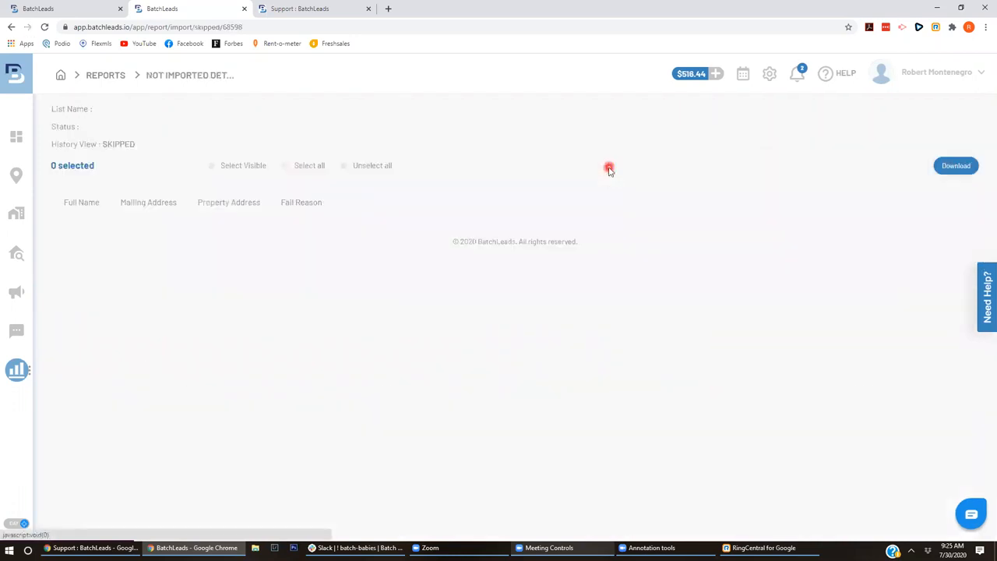
{"action": "double_click", "coordinate": [256, 220]}
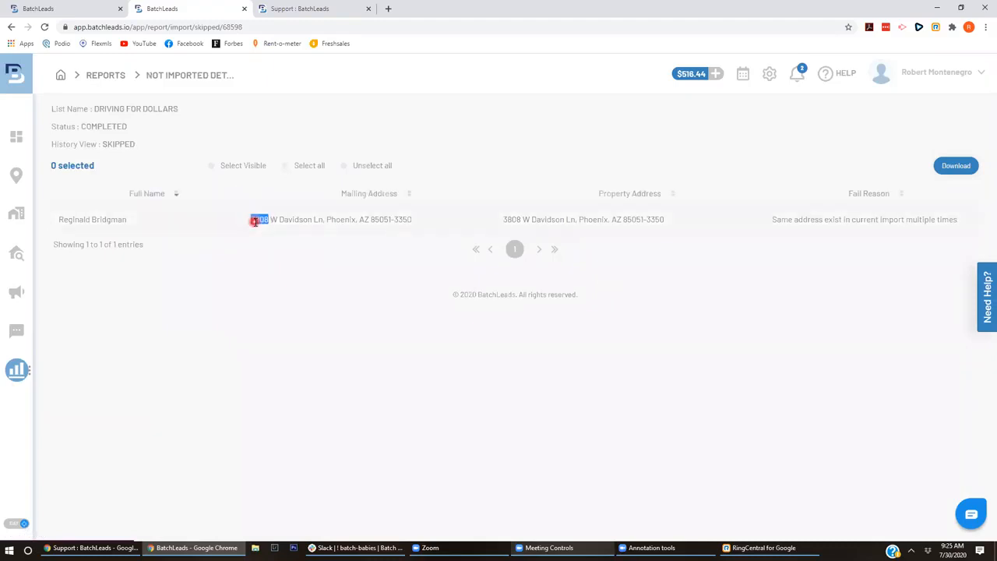
{"action": "left_click", "coordinate": [256, 219]}
{"action": "triple_click", "coordinate": [90, 220]}
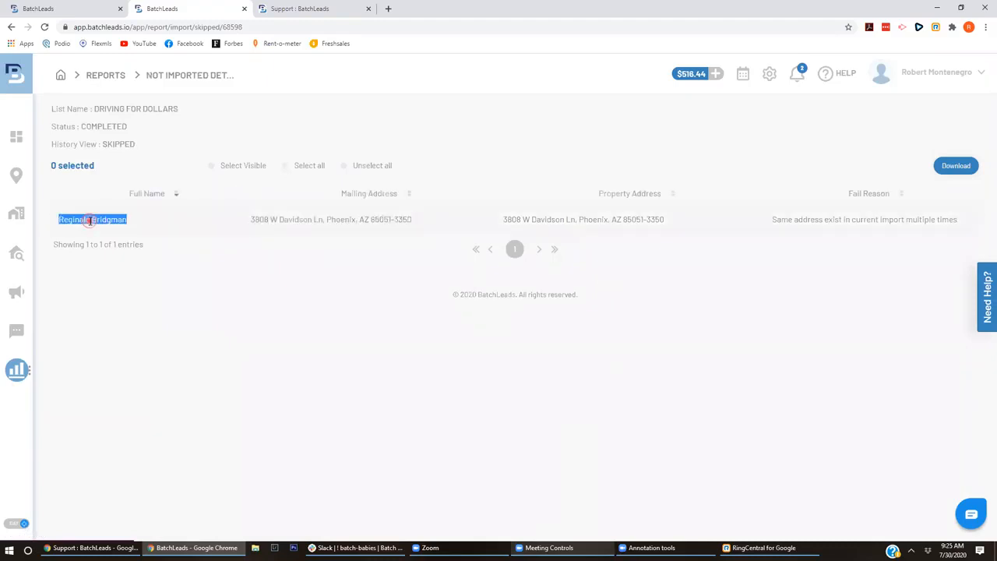
{"action": "left_click", "coordinate": [263, 222]}
{"action": "triple_click", "coordinate": [852, 220]}
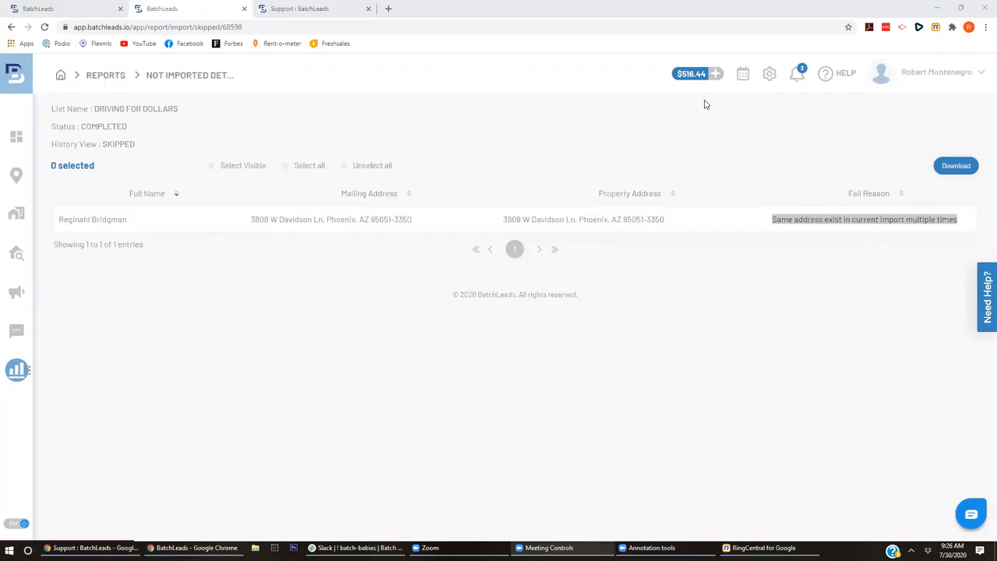
{"action": "left_click", "coordinate": [224, 274]}
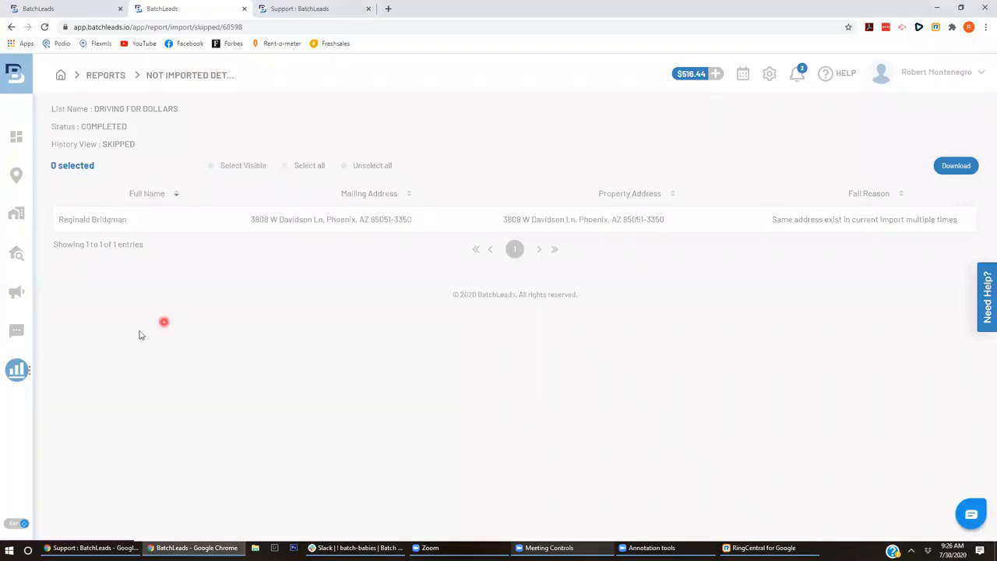
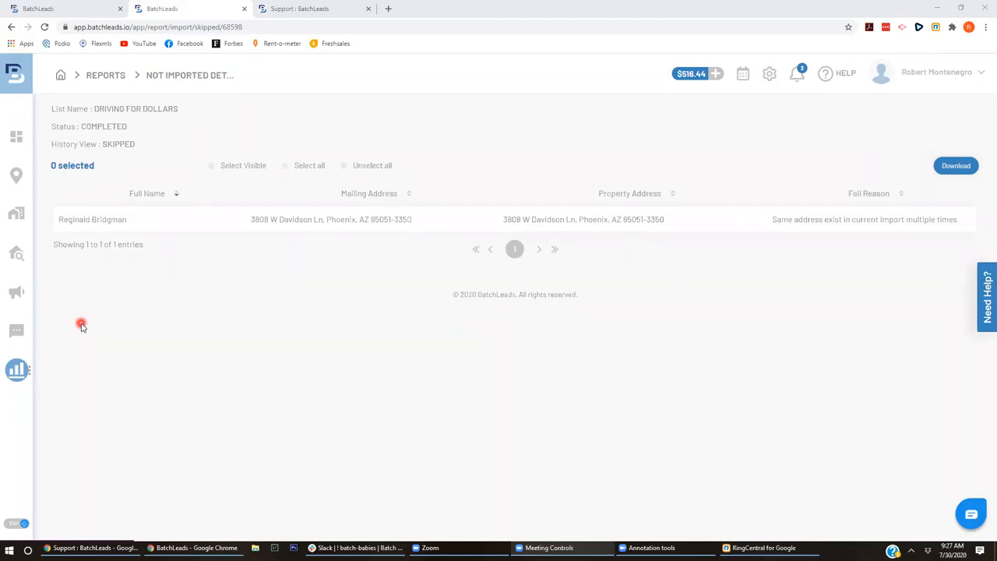
- Leave the Not Imported report for the SMS Campaigns list (6 active, 5 completed, 17 archived)
{"action": "left_click", "coordinate": [158, 290]}
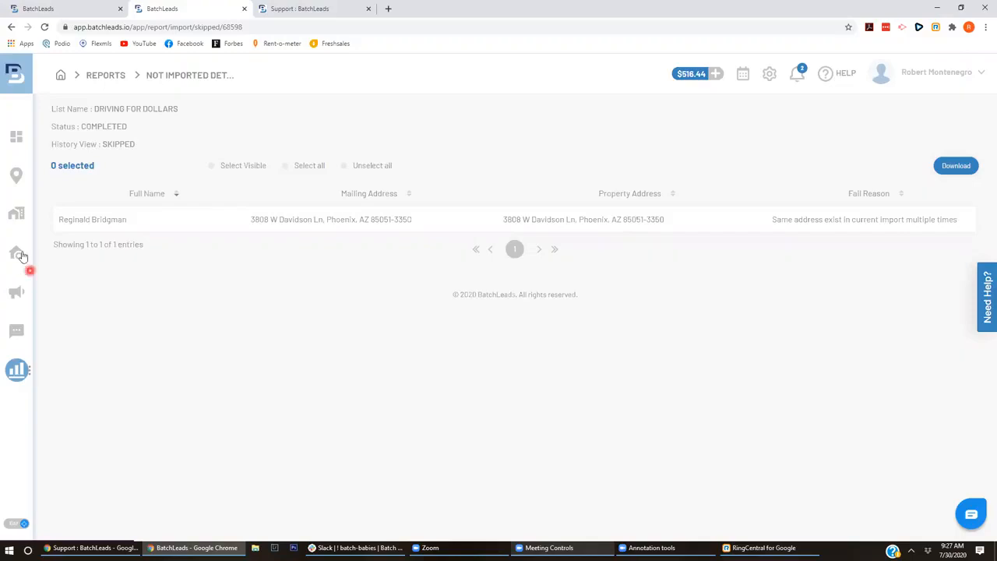
{"action": "left_click", "coordinate": [20, 300]}
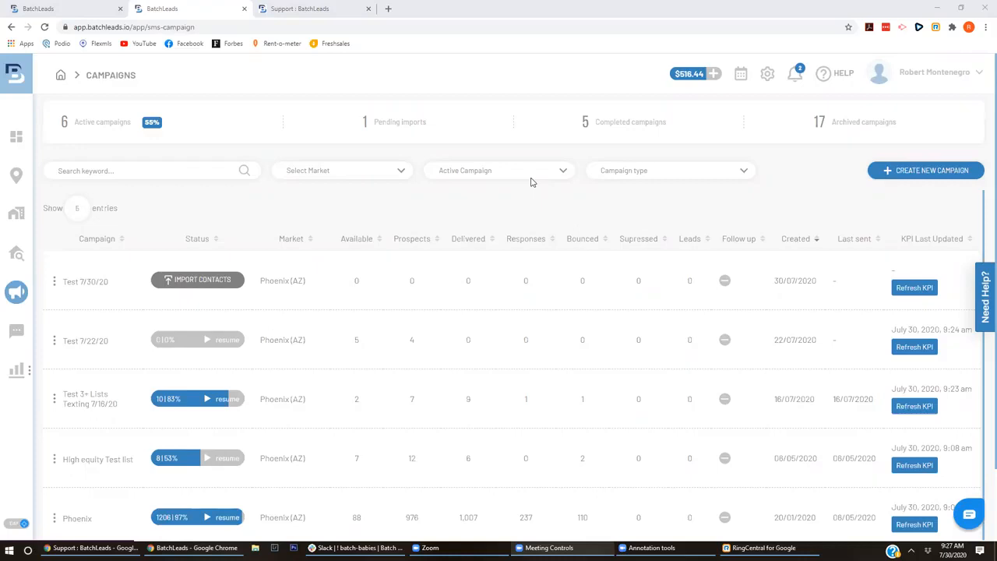
{"action": "left_click", "coordinate": [245, 413]}
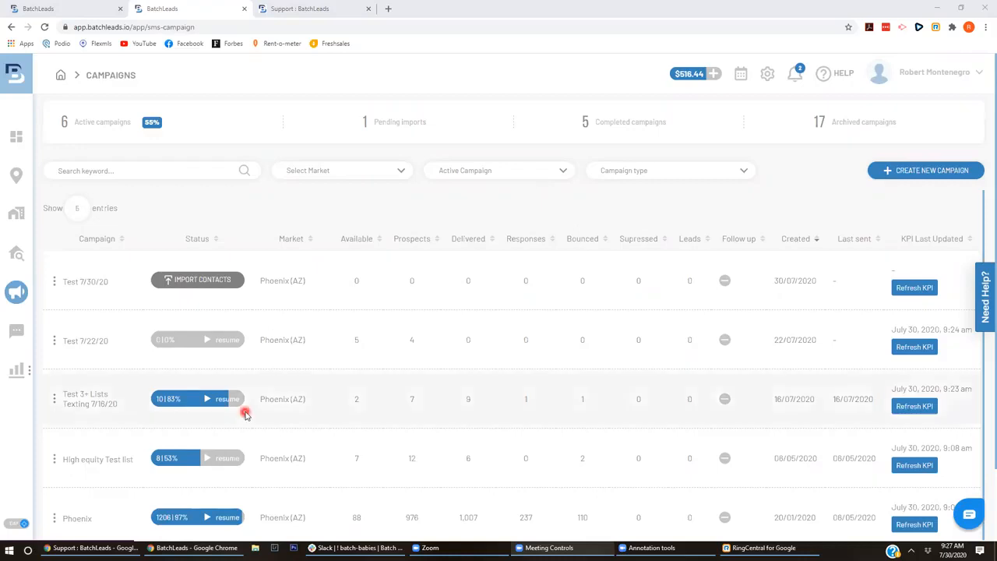
{"action": "left_click", "coordinate": [201, 399]}
{"action": "left_click", "coordinate": [181, 399]}
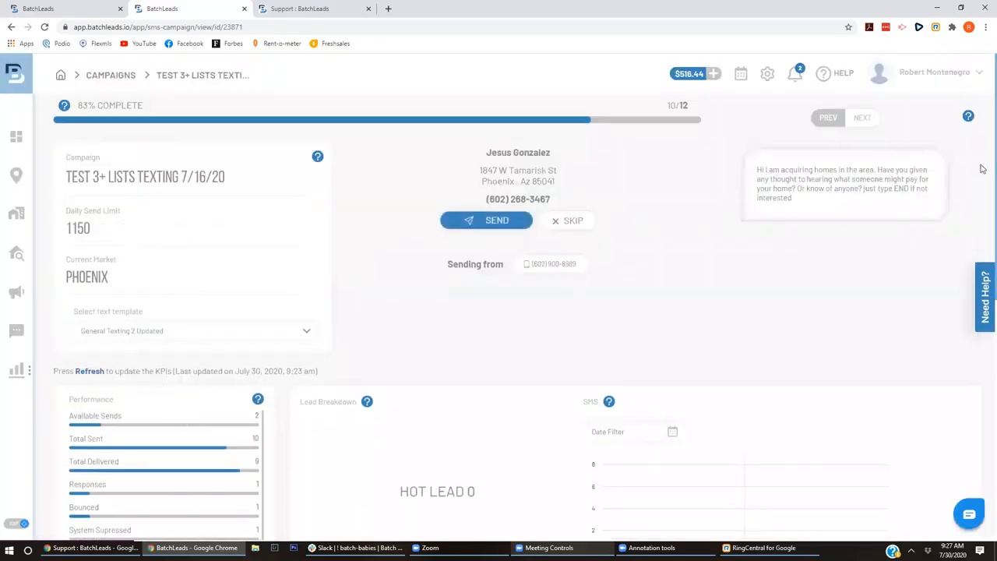
{"action": "left_click_drag", "start_coordinate": [982, 167], "coordinate": [982, 223]}
{"action": "left_click", "coordinate": [982, 224]}
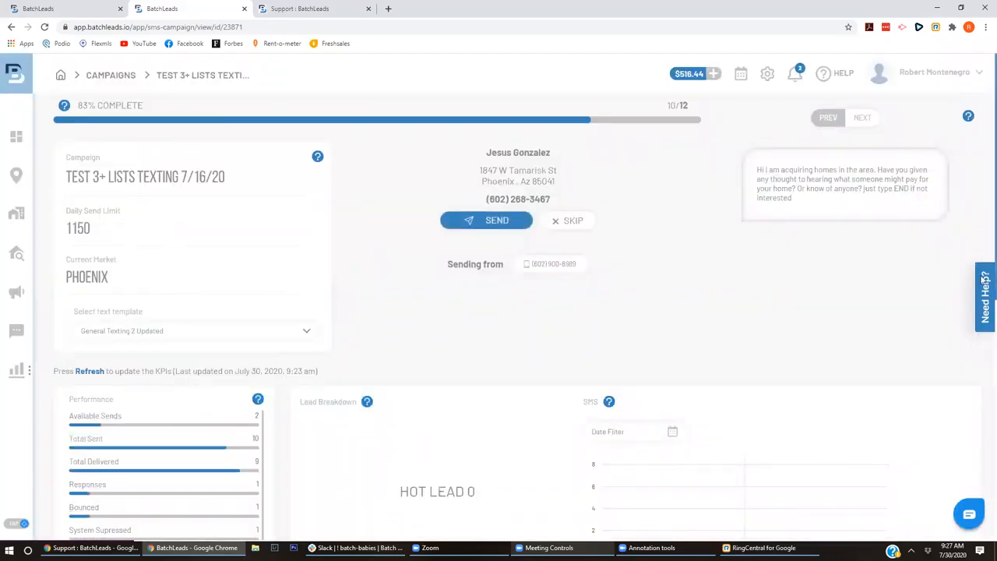
{"action": "scroll", "coordinate": [982, 355], "scroll_direction": "down", "scroll_amount": 4}
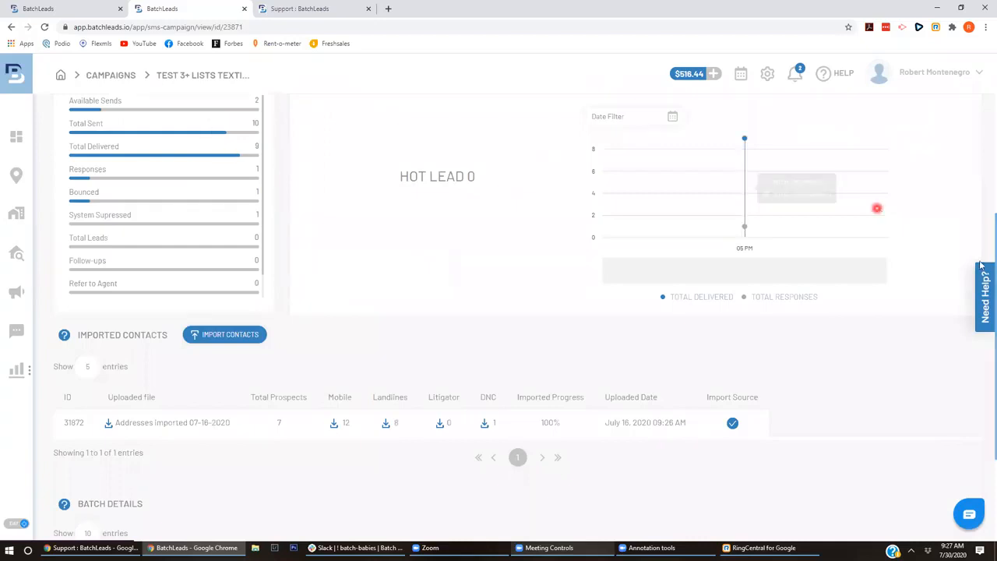
{"action": "scroll", "coordinate": [984, 226], "scroll_direction": "up", "scroll_amount": 1}
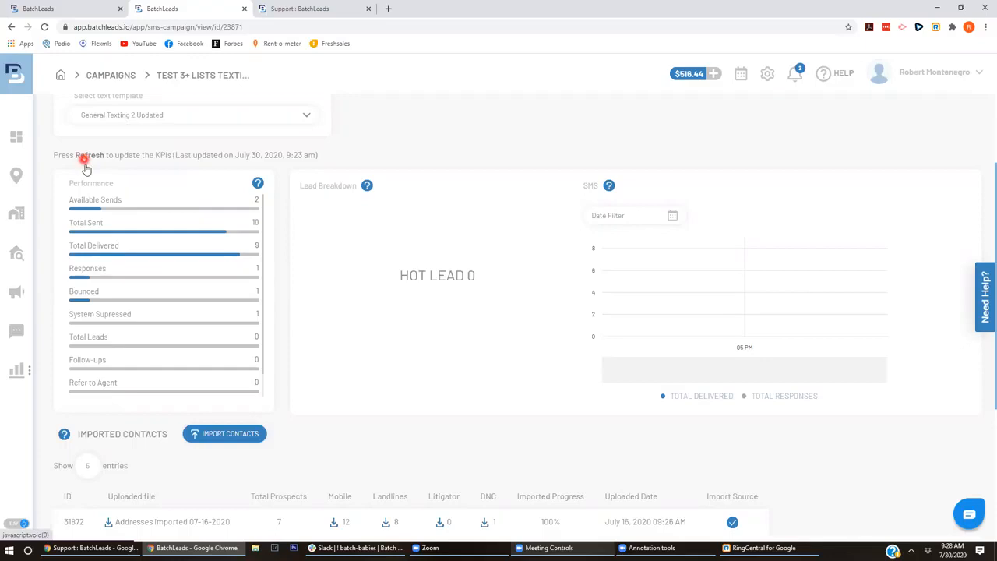
{"action": "left_click_drag", "start_coordinate": [982, 145], "coordinate": [984, 294]}
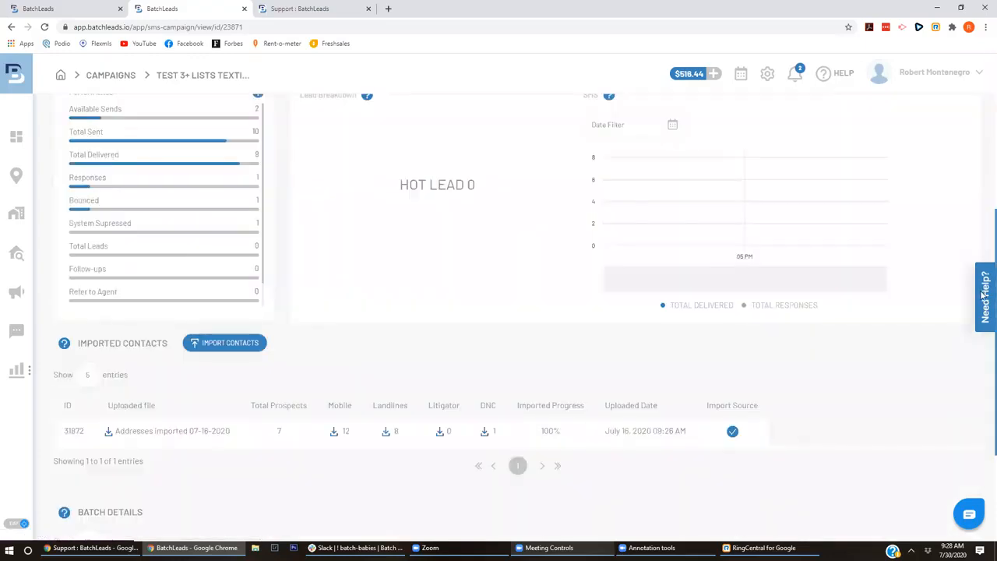
{"action": "left_click", "coordinate": [16, 291]}
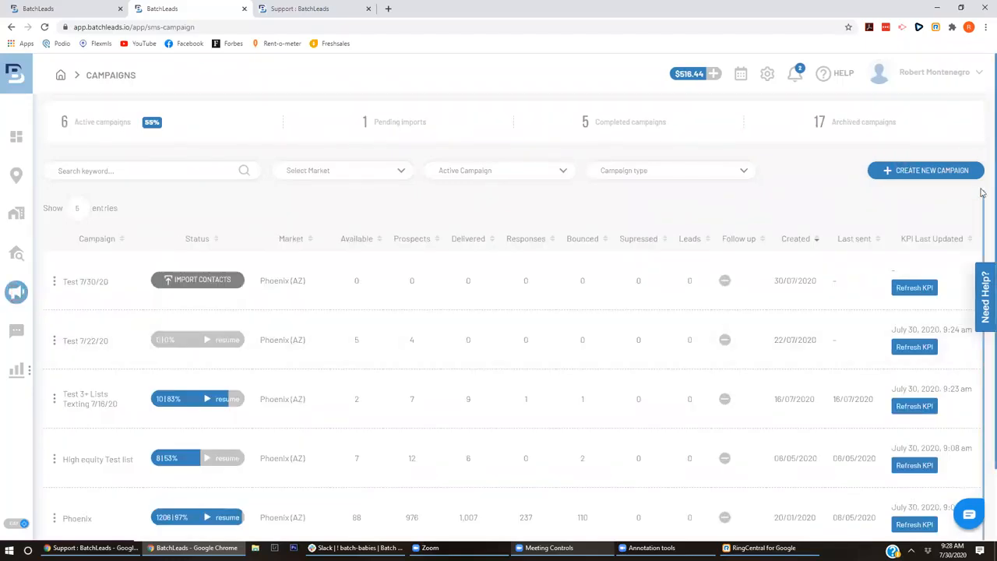
{"action": "scroll", "coordinate": [982, 237], "scroll_direction": "down", "scroll_amount": 2}
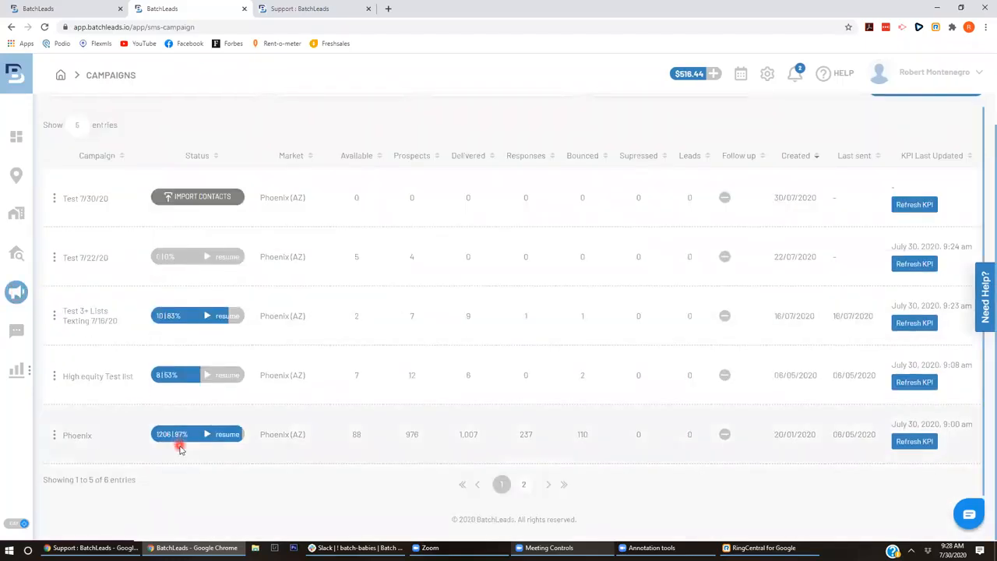
{"action": "left_click", "coordinate": [181, 435]}
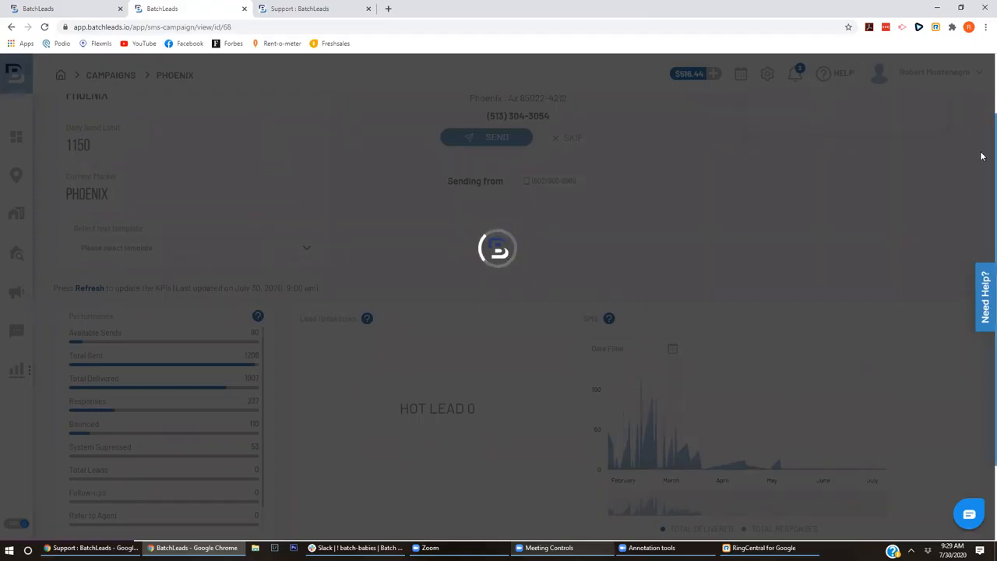
{"action": "scroll", "coordinate": [982, 299], "scroll_direction": "down", "scroll_amount": 2}
{"action": "scroll", "coordinate": [982, 140], "scroll_direction": "up", "scroll_amount": 3}
{"action": "scroll", "coordinate": [983, 244], "scroll_direction": "down", "scroll_amount": 3}
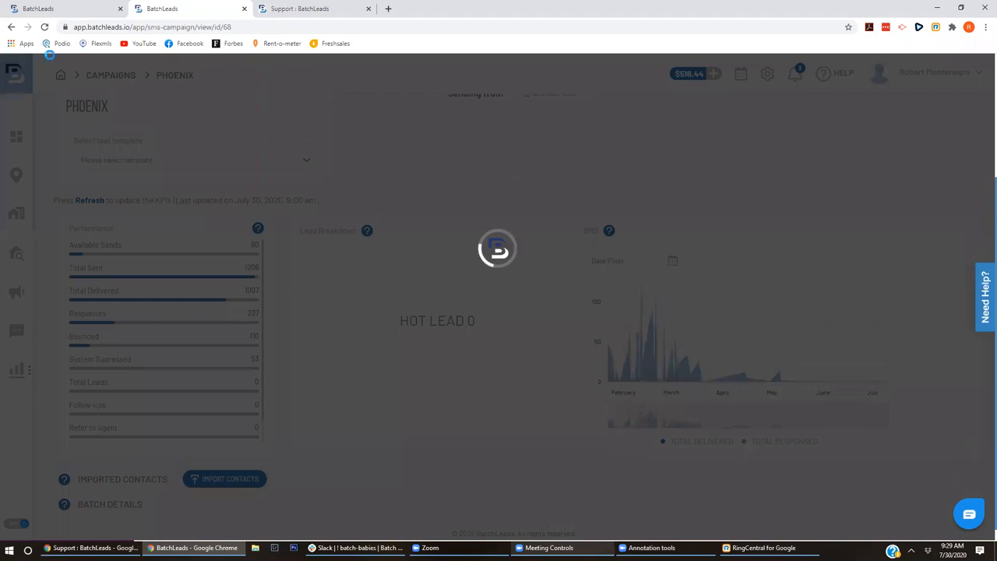
{"action": "left_click", "coordinate": [12, 27]}
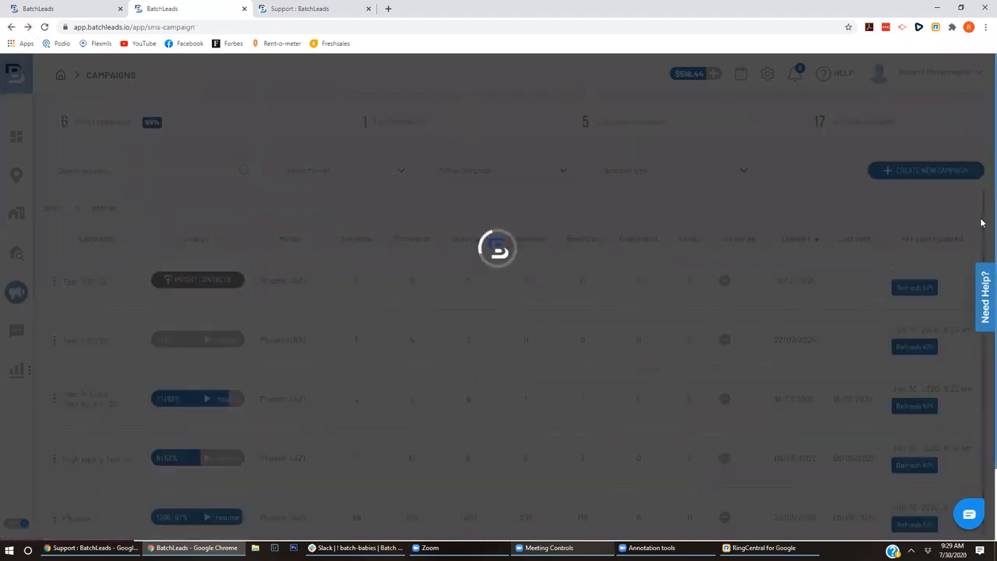
{"action": "scroll", "coordinate": [982, 234], "scroll_direction": "down", "scroll_amount": 1}
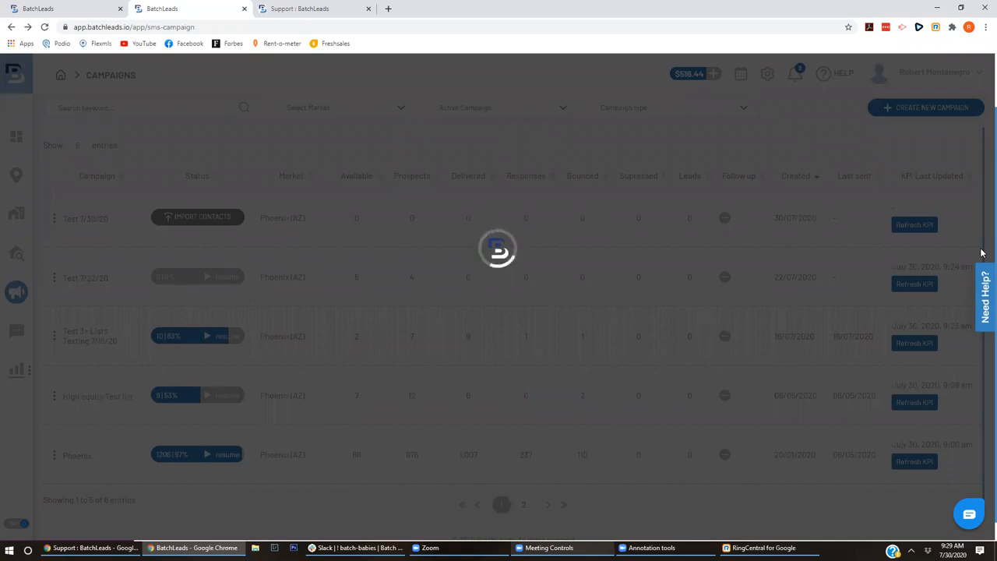
{"action": "left_click", "coordinate": [46, 27]}
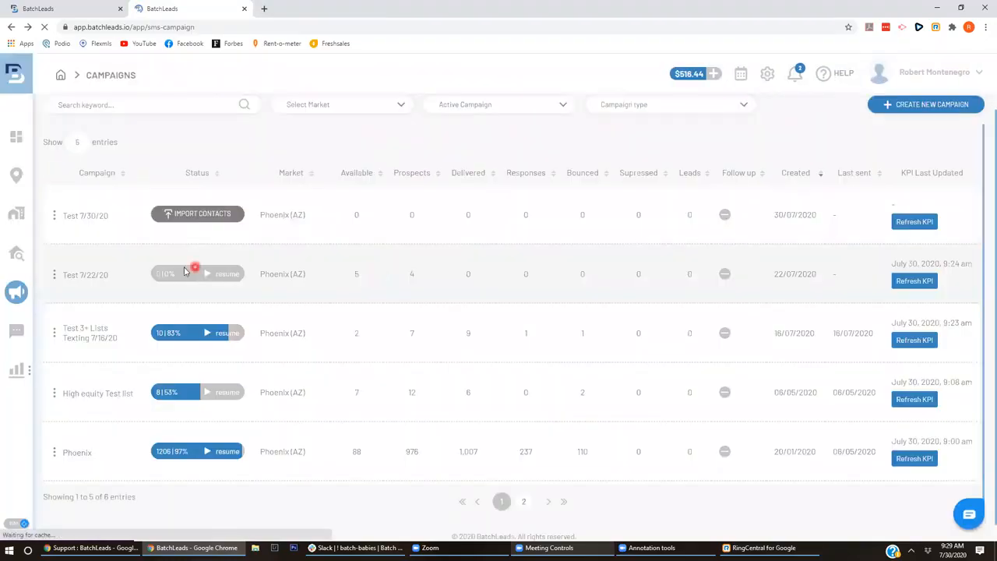
- Reopen Test 3+ Lists, review imported contacts (7 prospects, 8 landlines, 1 DNC), and download landlines
{"action": "left_click", "coordinate": [185, 335]}
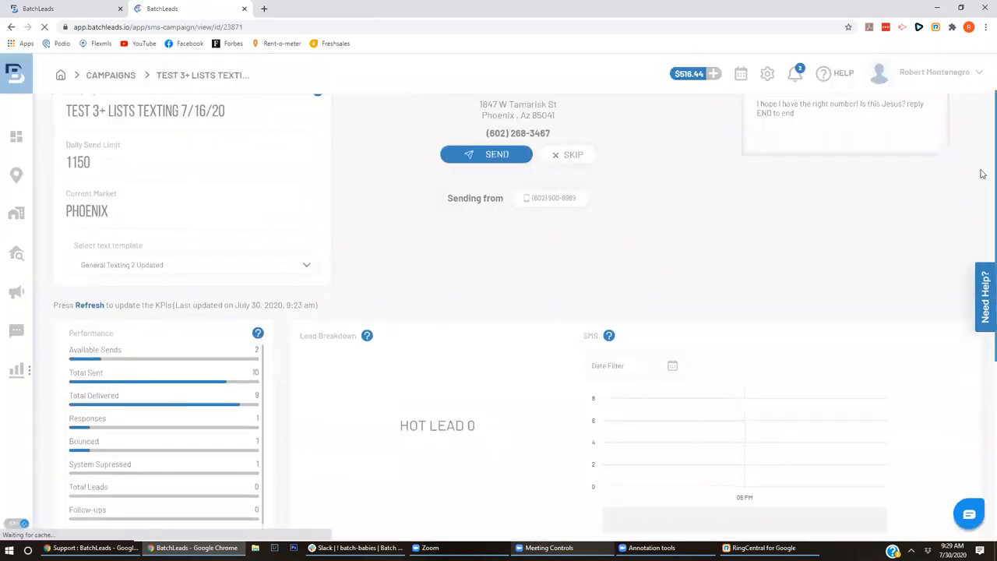
{"action": "scroll", "coordinate": [983, 282], "scroll_direction": "down", "scroll_amount": 5}
{"action": "scroll", "coordinate": [983, 219], "scroll_direction": "up", "scroll_amount": 3}
{"action": "scroll", "coordinate": [984, 219], "scroll_direction": "up", "scroll_amount": 2}
{"action": "scroll", "coordinate": [983, 255], "scroll_direction": "down", "scroll_amount": 1}
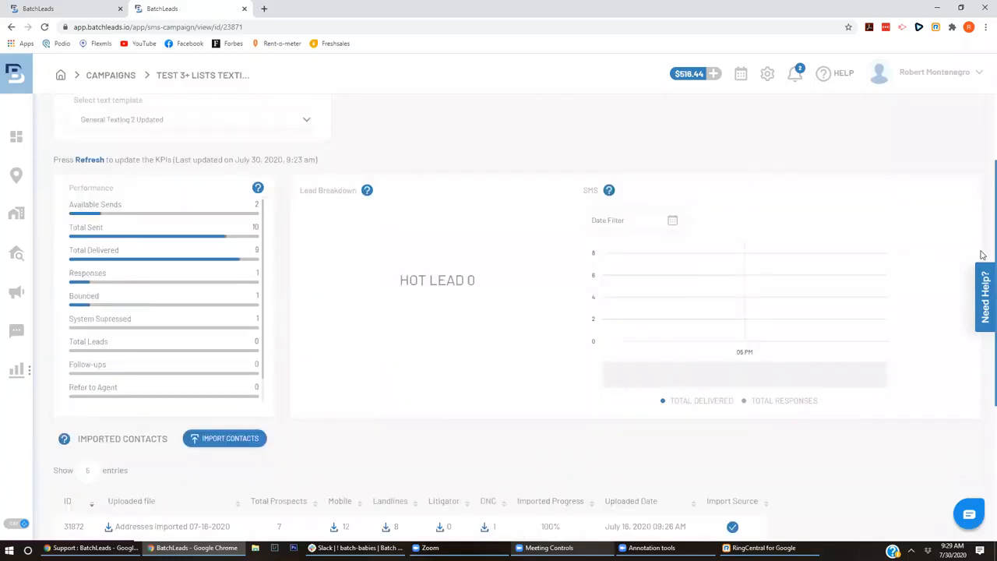
{"action": "scroll", "coordinate": [211, 234], "scroll_direction": "down", "scroll_amount": 1}
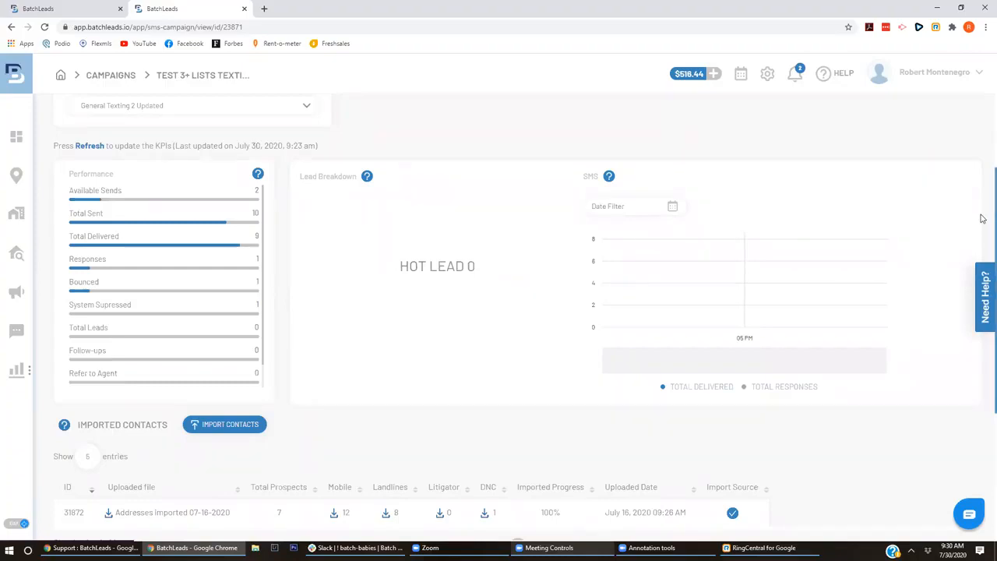
{"action": "left_click_drag", "start_coordinate": [983, 219], "coordinate": [983, 93]}
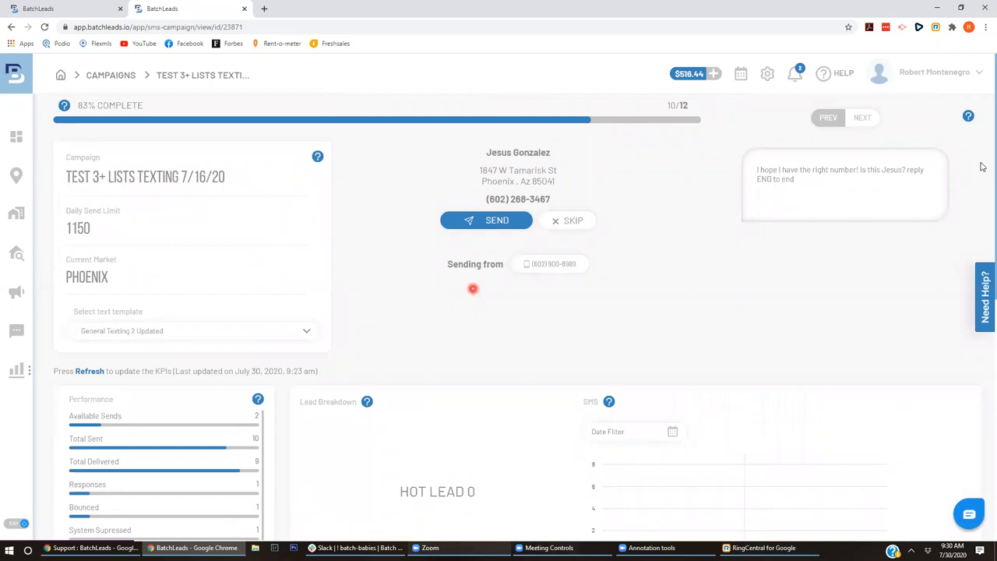
{"action": "left_click_drag", "start_coordinate": [984, 159], "coordinate": [982, 463]}
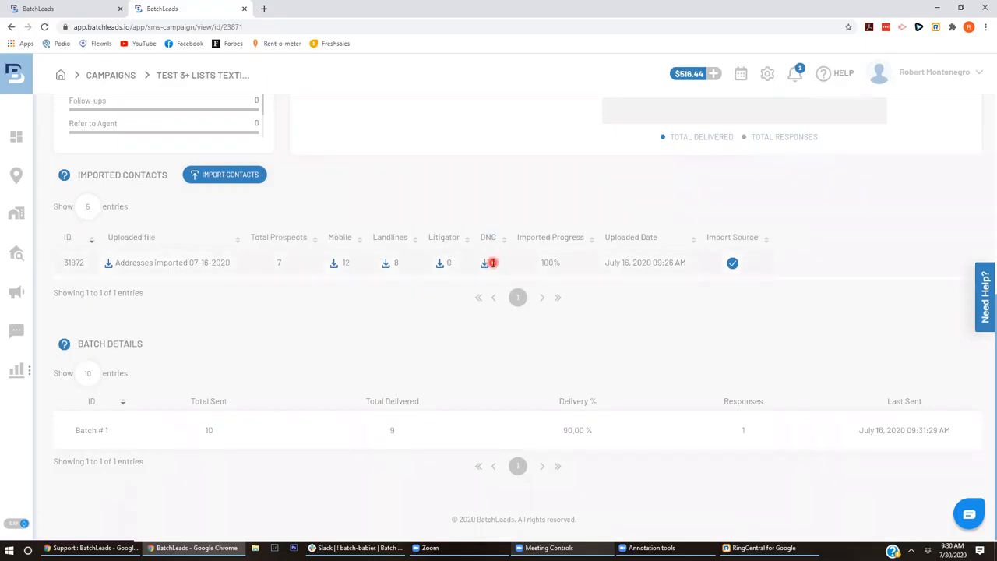
{"action": "left_click", "coordinate": [402, 264]}
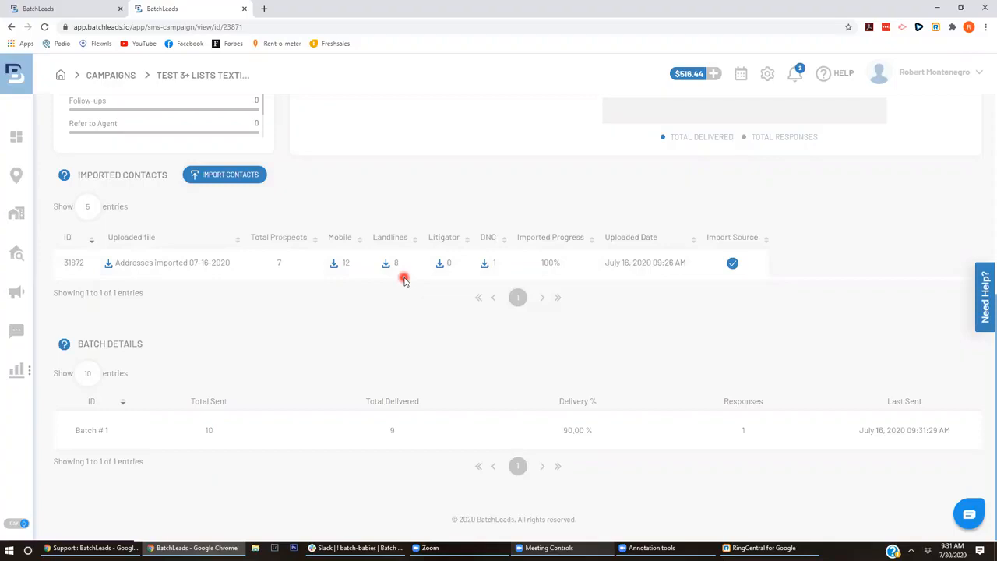
- Scroll the campaign page, then go to the User Settings Profile page from the account menu
{"action": "mouse_move", "coordinate": [982, 242]}
{"action": "left_mouse_down"}
{"action": "mouse_move", "coordinate": [982, 61]}
{"action": "mouse_move", "coordinate": [982, 376]}
{"action": "mouse_move", "coordinate": [982, 5]}
{"action": "mouse_move", "coordinate": [983, 236]}
{"action": "left_mouse_up"}
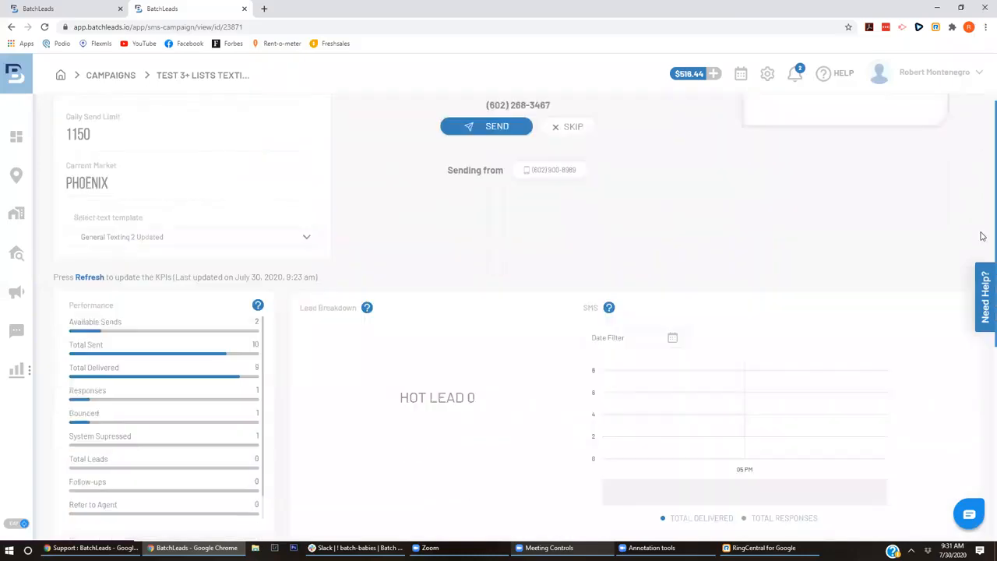
{"action": "scroll", "coordinate": [178, 281], "scroll_direction": "down", "scroll_amount": 2}
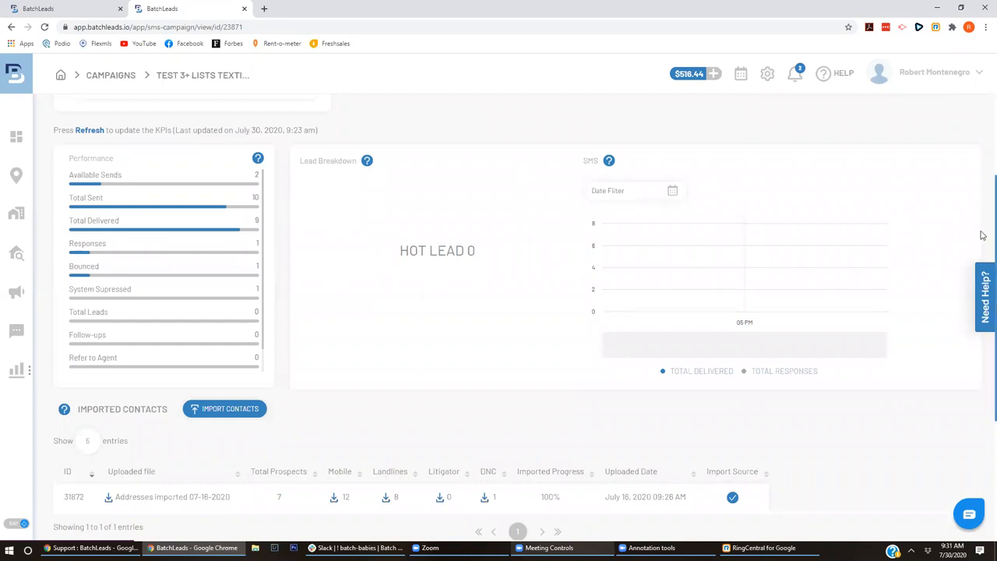
{"action": "scroll", "coordinate": [984, 285], "scroll_direction": "down", "scroll_amount": 2}
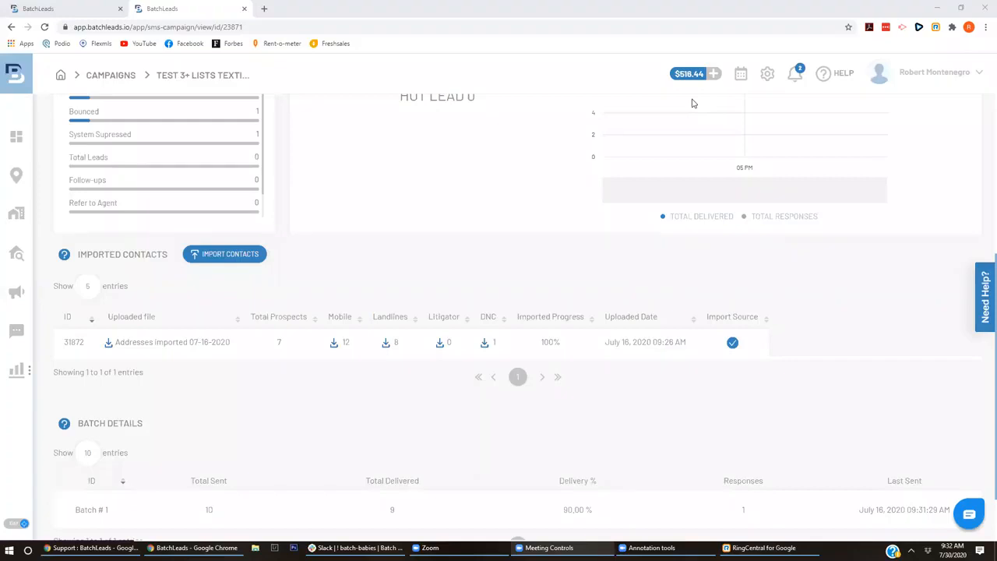
{"action": "scroll", "coordinate": [694, 103], "scroll_direction": "up", "scroll_amount": 10}
{"action": "left_click", "coordinate": [888, 91]}
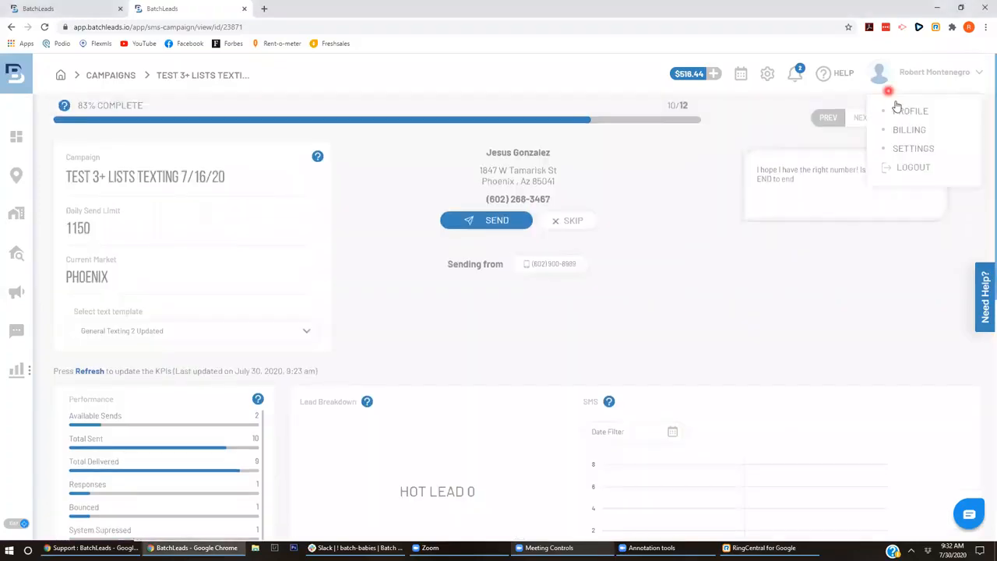
{"action": "left_click", "coordinate": [915, 148]}
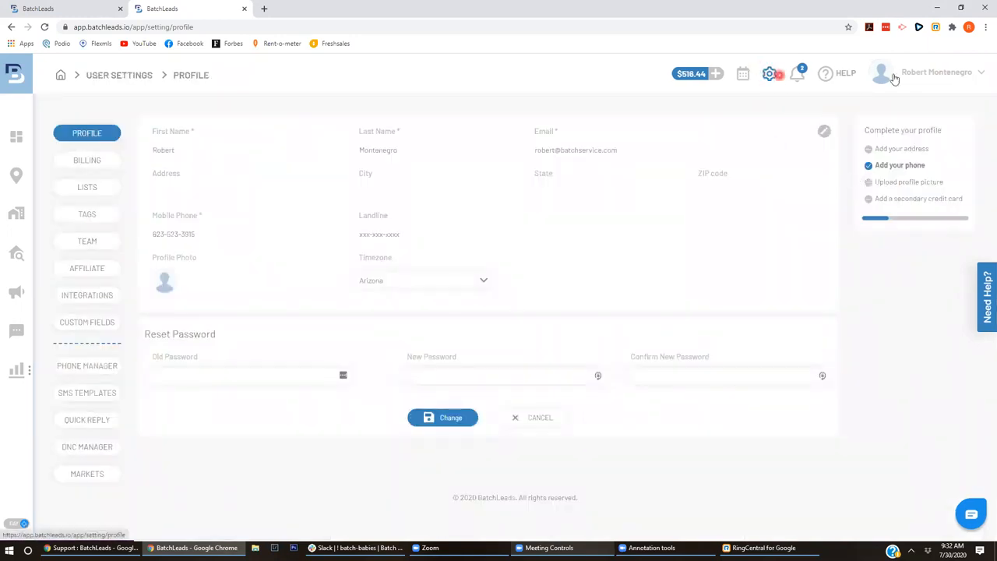
- Highlight the My Twilio API Credentials heading on Integrations, then return to the SMS Campaigns list
{"action": "mouse_move", "coordinate": [912, 78]}
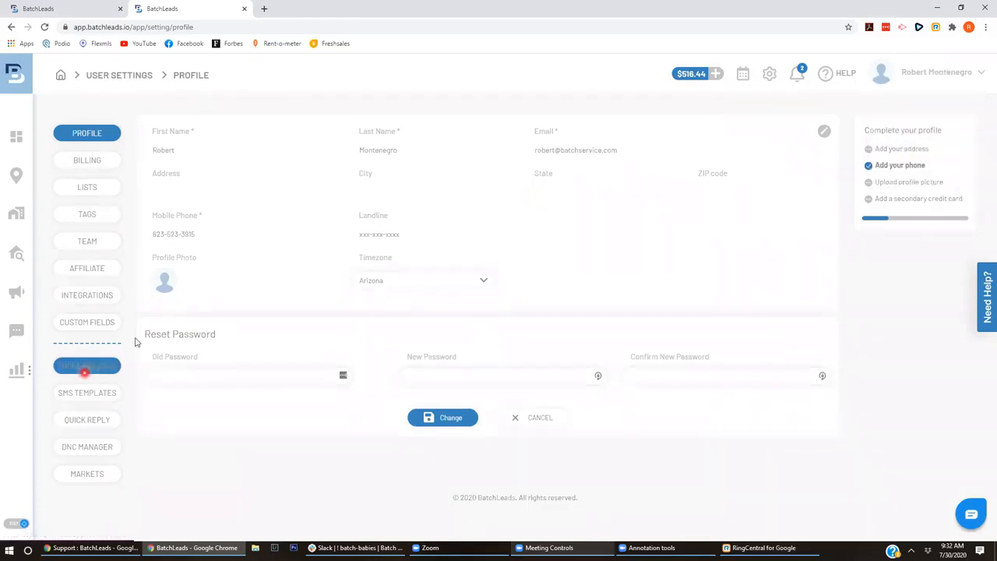
{"action": "left_click", "coordinate": [106, 296]}
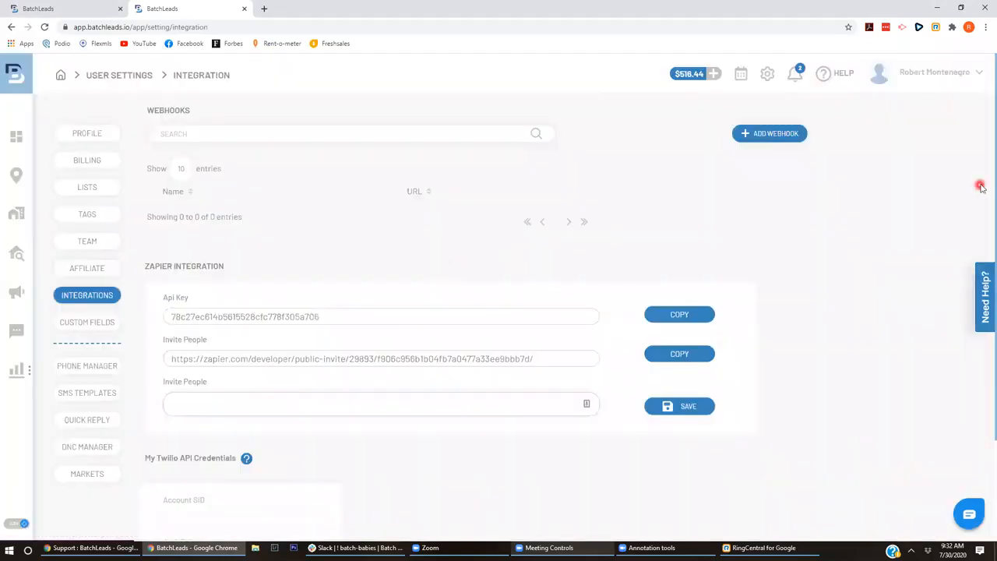
{"action": "scroll", "coordinate": [983, 234], "scroll_direction": "down", "scroll_amount": 3}
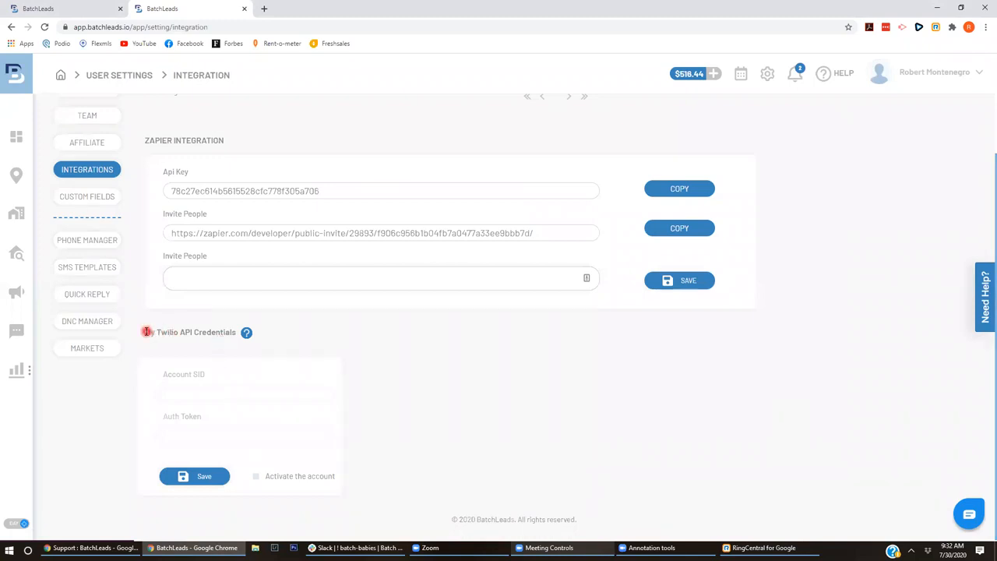
{"action": "left_click_drag", "start_coordinate": [147, 332], "coordinate": [233, 328]}
{"action": "mouse_move", "coordinate": [245, 334]}
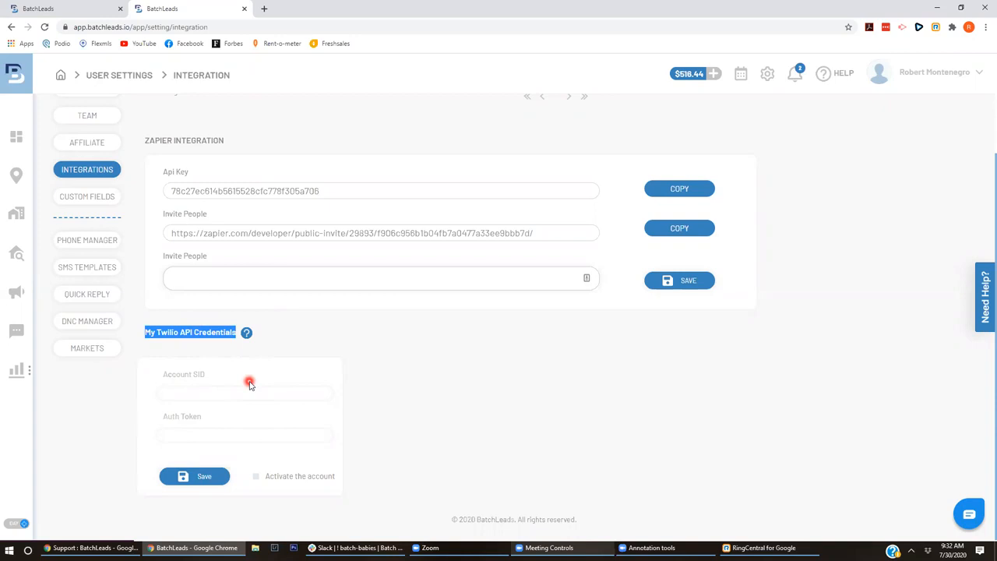
{"action": "left_click", "coordinate": [16, 295]}
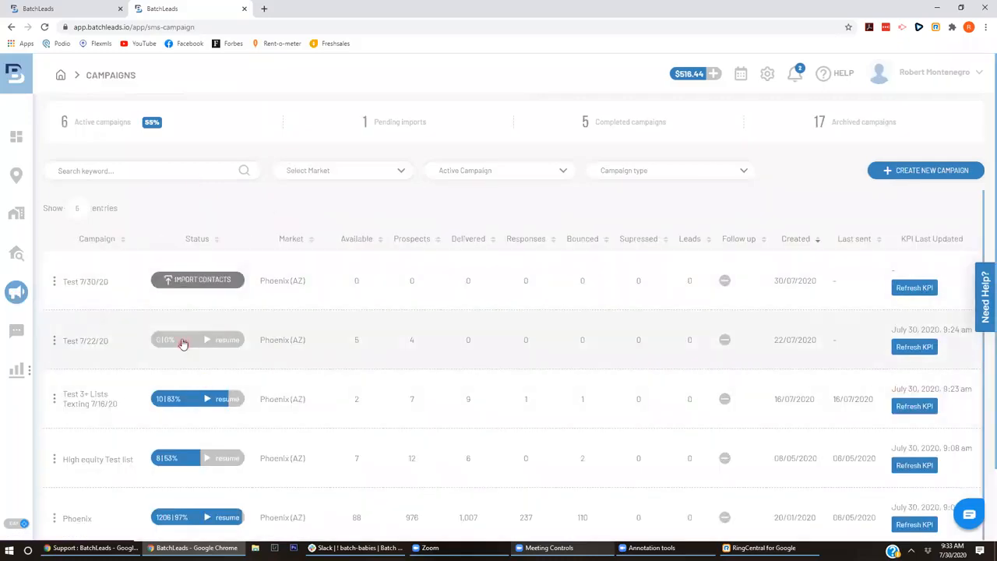
- View the Test 7/22/20 campaign's opt-out message line, then return to User Settings
{"action": "left_click", "coordinate": [182, 340]}
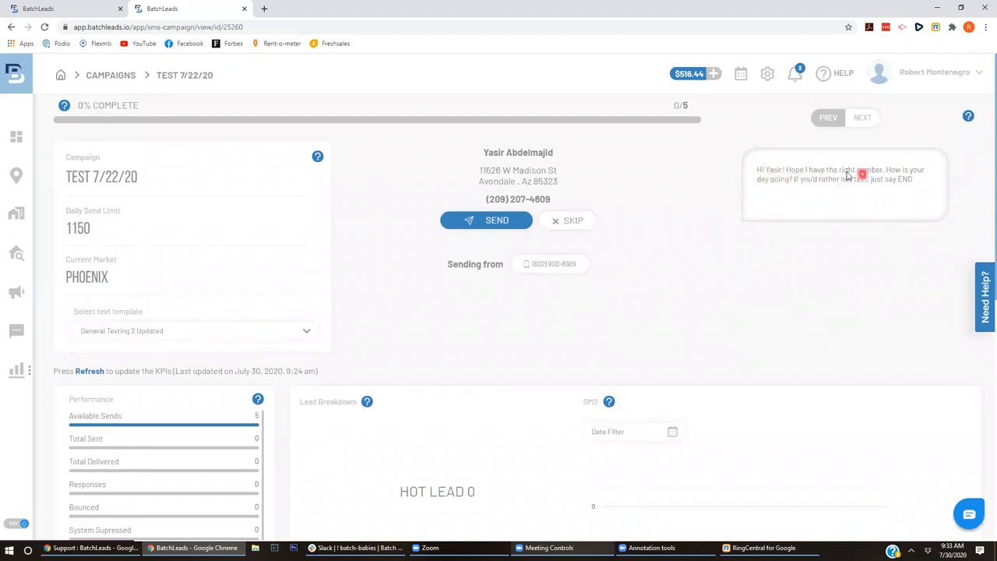
{"action": "left_click_drag", "start_coordinate": [794, 179], "coordinate": [929, 182]}
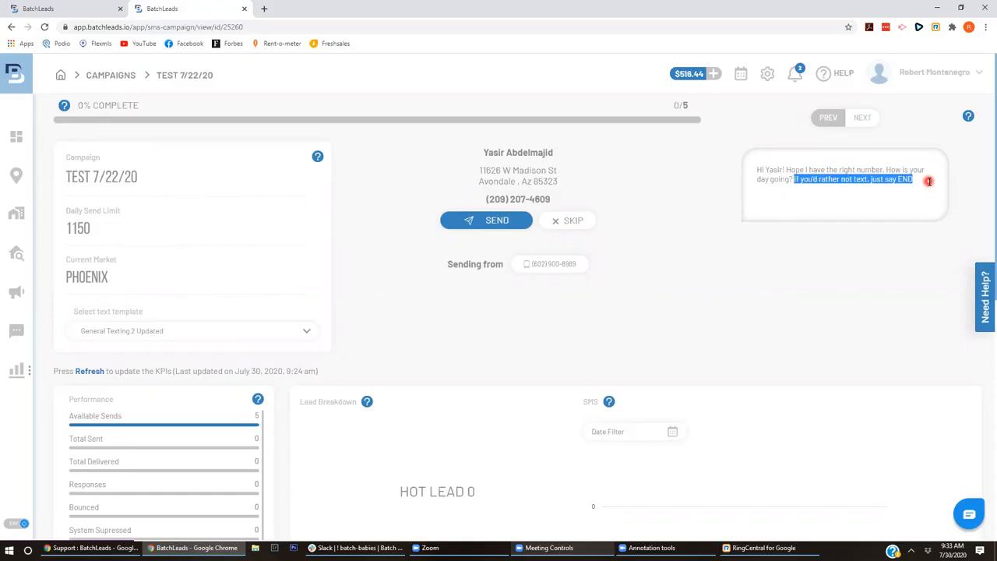
{"action": "left_click", "coordinate": [911, 76]}
{"action": "left_click", "coordinate": [913, 148]}
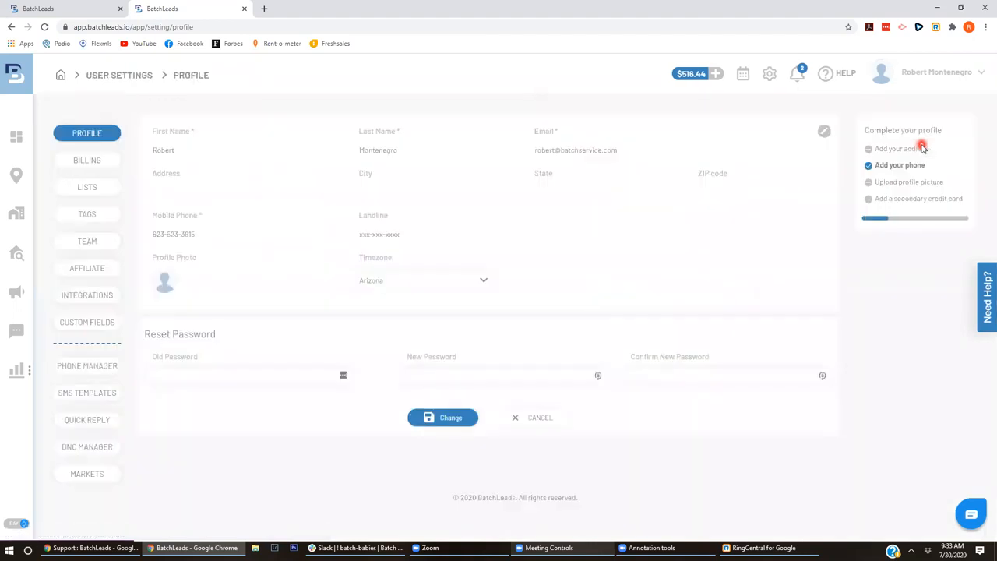
- Expand the General Texting 2 Updated SMS template to show all its messages
{"action": "left_click", "coordinate": [78, 394]}
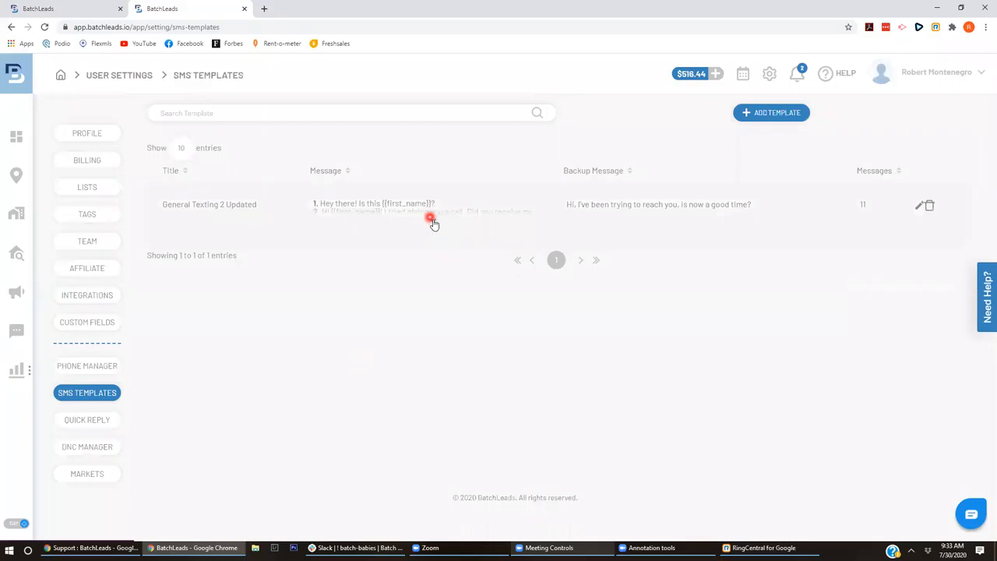
{"action": "left_click", "coordinate": [433, 218]}
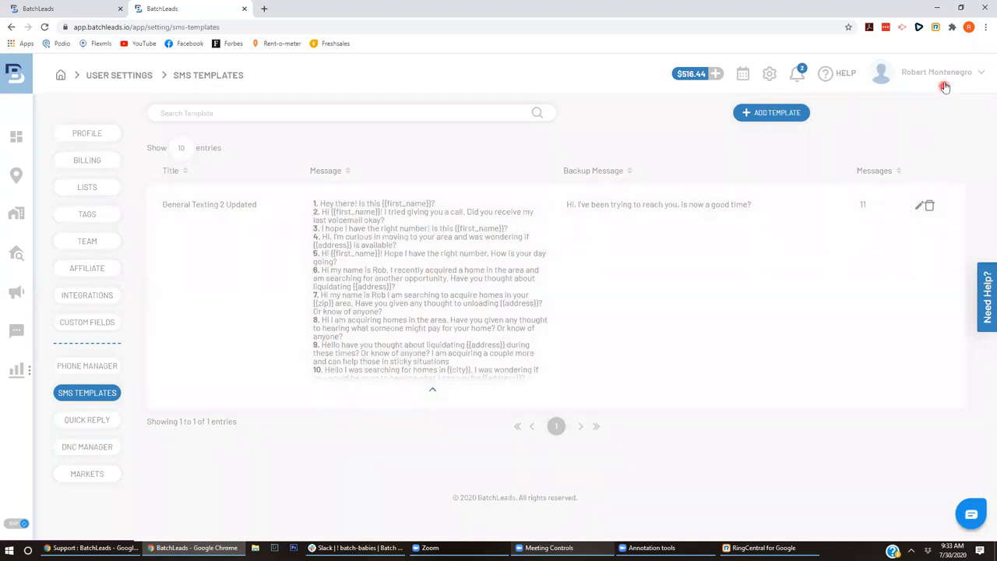
{"action": "left_click", "coordinate": [945, 83]}
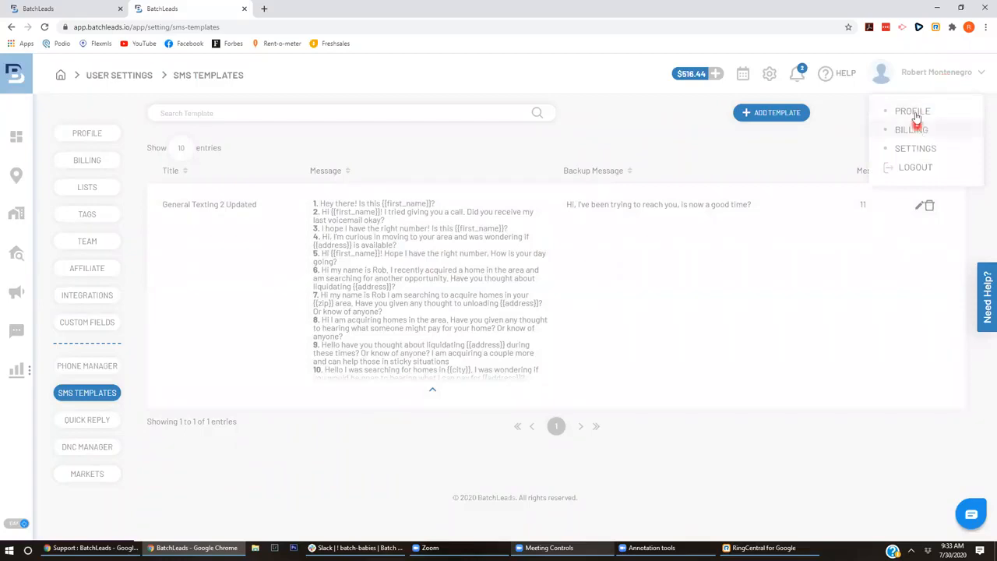
- Return to Integrations settings and scroll through the webhooks, Zapier and Twilio credential sections
{"action": "left_click", "coordinate": [917, 149]}
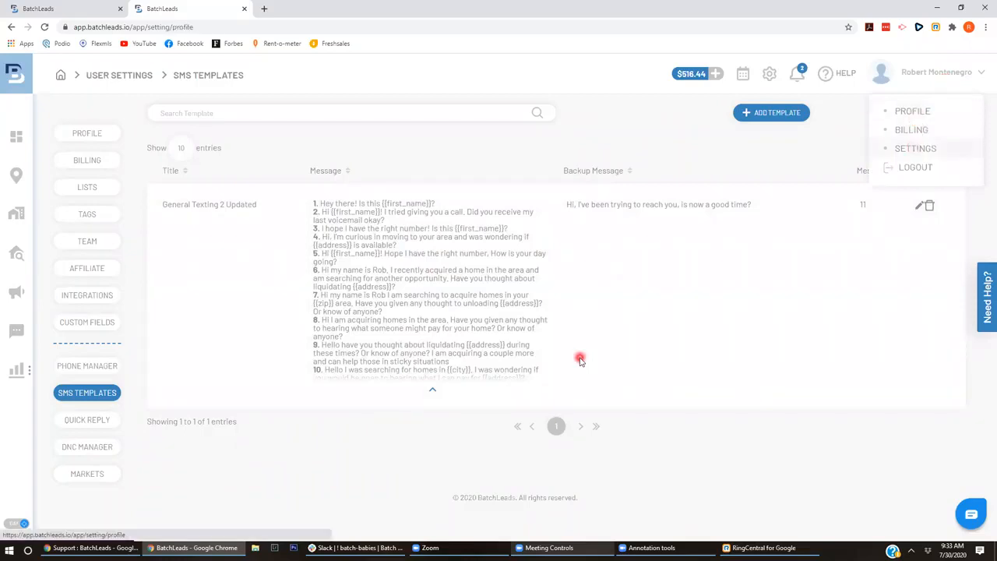
{"action": "left_click", "coordinate": [89, 301]}
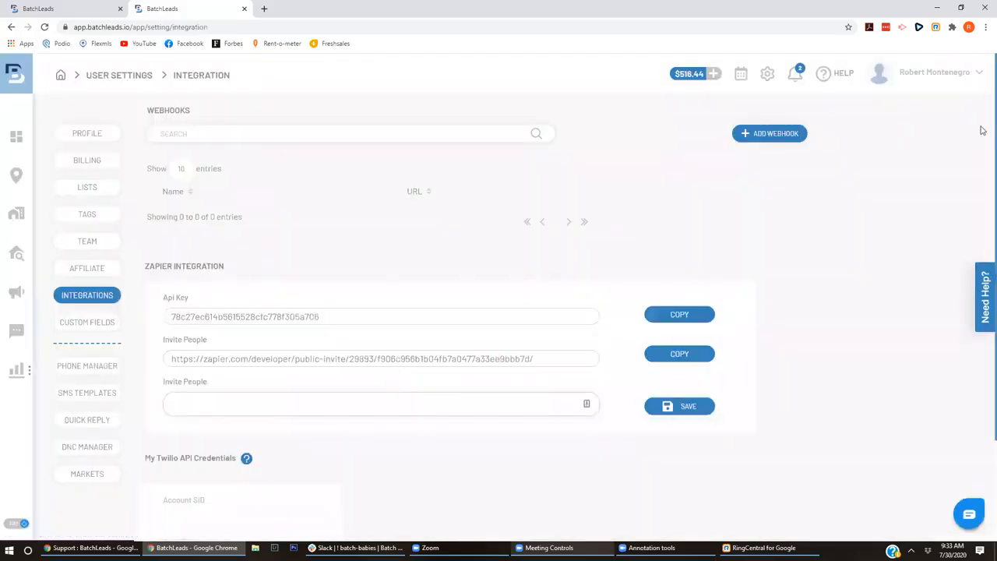
{"action": "scroll", "coordinate": [982, 136], "scroll_direction": "down", "scroll_amount": 1}
{"action": "scroll", "coordinate": [982, 138], "scroll_direction": "up", "scroll_amount": 1}
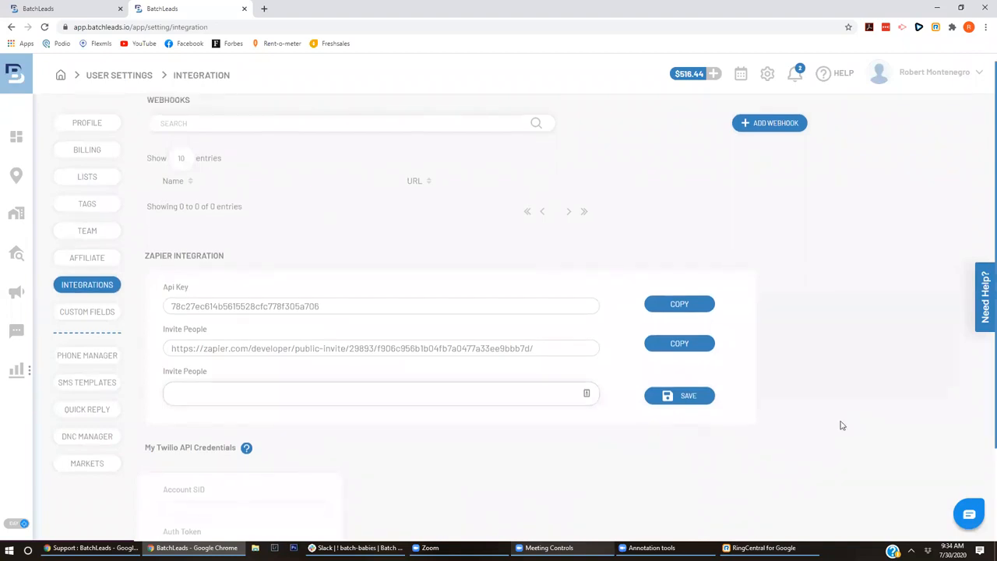
{"action": "scroll", "coordinate": [983, 257], "scroll_direction": "down", "scroll_amount": 3}
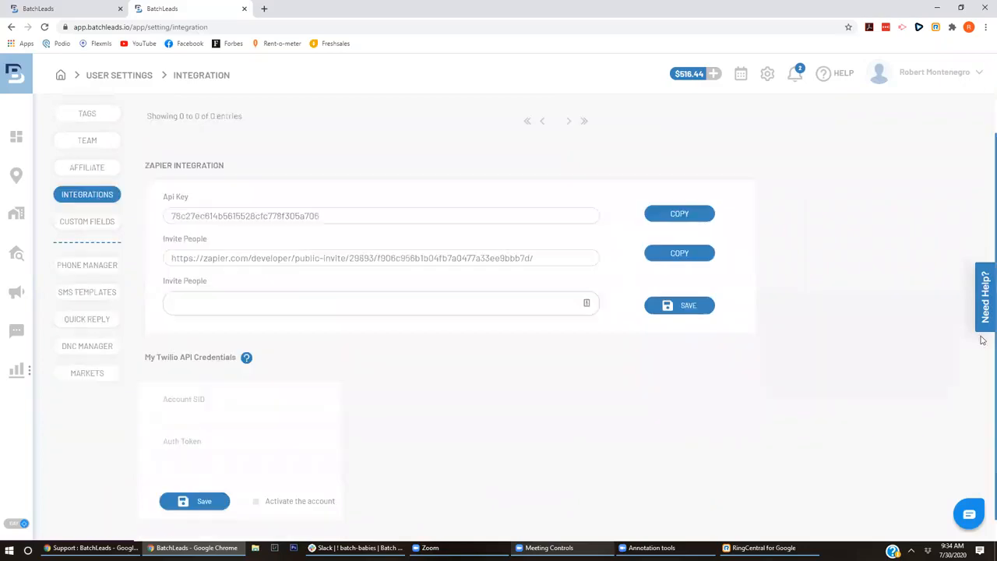
{"action": "scroll", "coordinate": [984, 265], "scroll_direction": "up", "scroll_amount": 3}
{"action": "scroll", "coordinate": [984, 271], "scroll_direction": "down", "scroll_amount": 1}
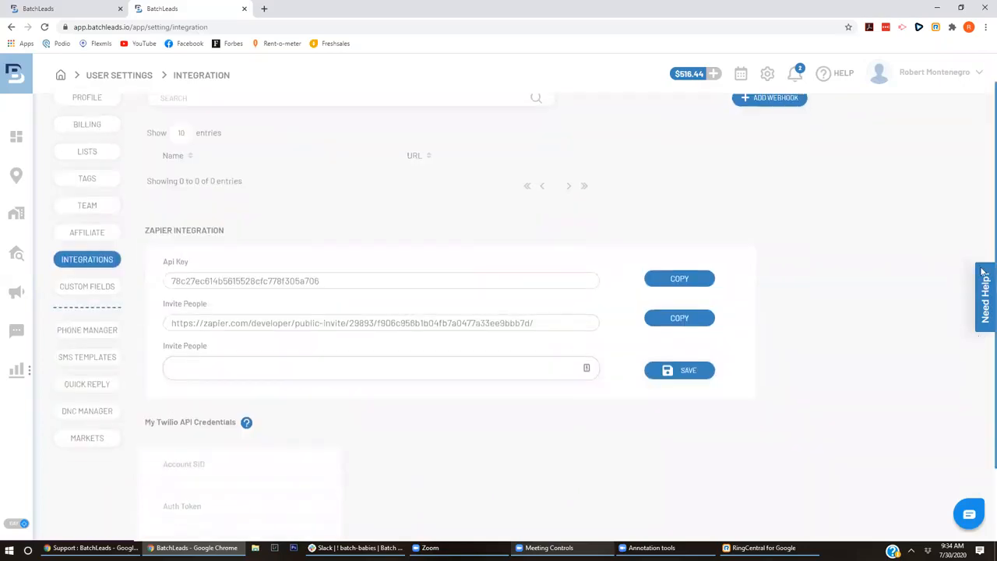
{"action": "scroll", "coordinate": [982, 135], "scroll_direction": "up", "scroll_amount": 2}
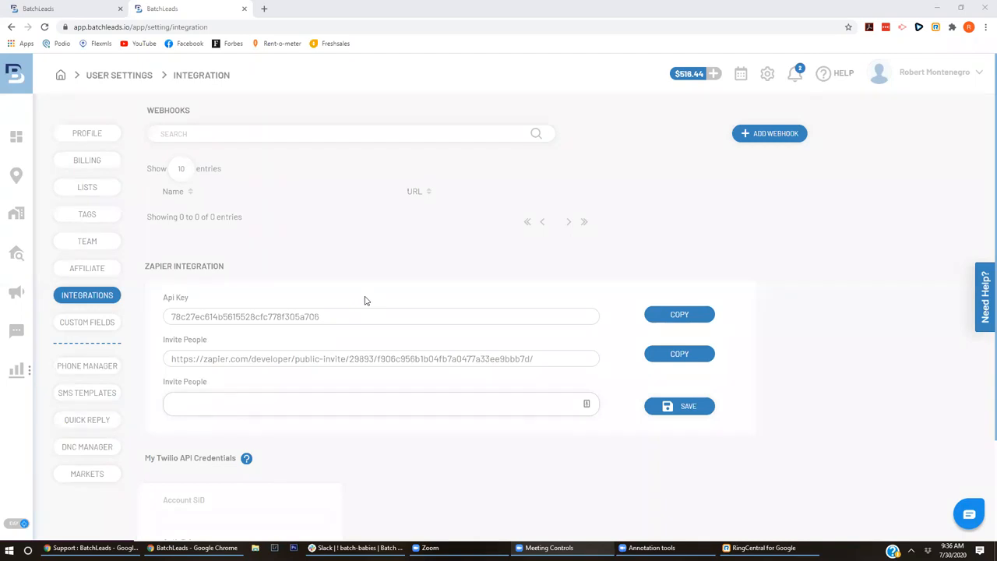
{"action": "left_click", "coordinate": [15, 217]}
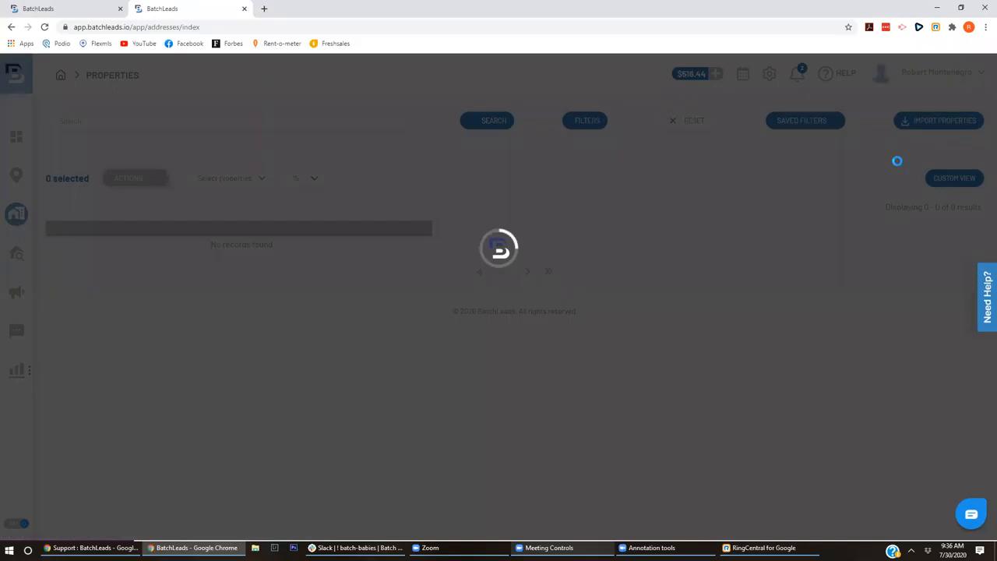
- Bulk-import E_240787_RO_HE_295_M_04.13.2020_Out.csv and pass through the column mapping
{"action": "left_click", "coordinate": [931, 127]}
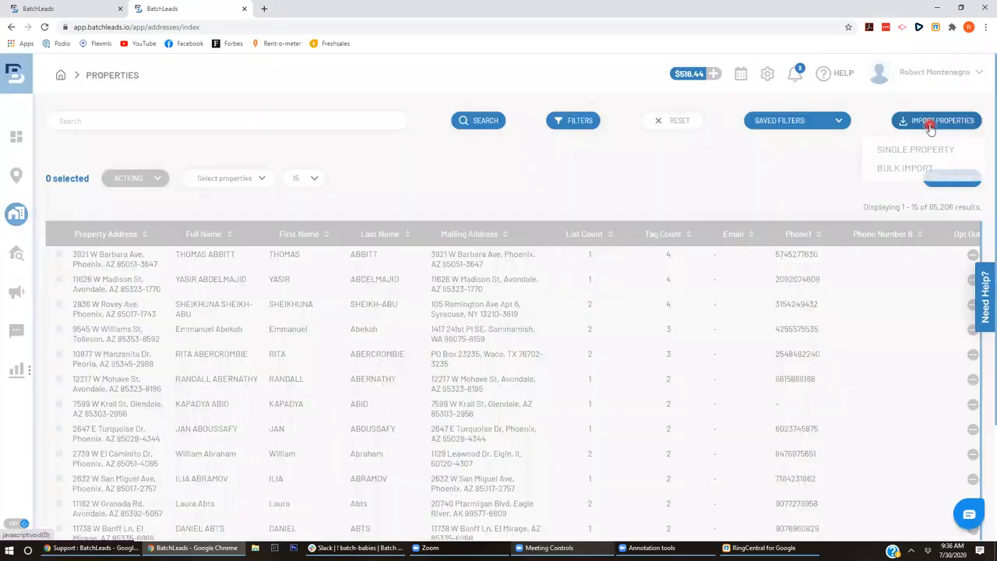
{"action": "left_click", "coordinate": [927, 171]}
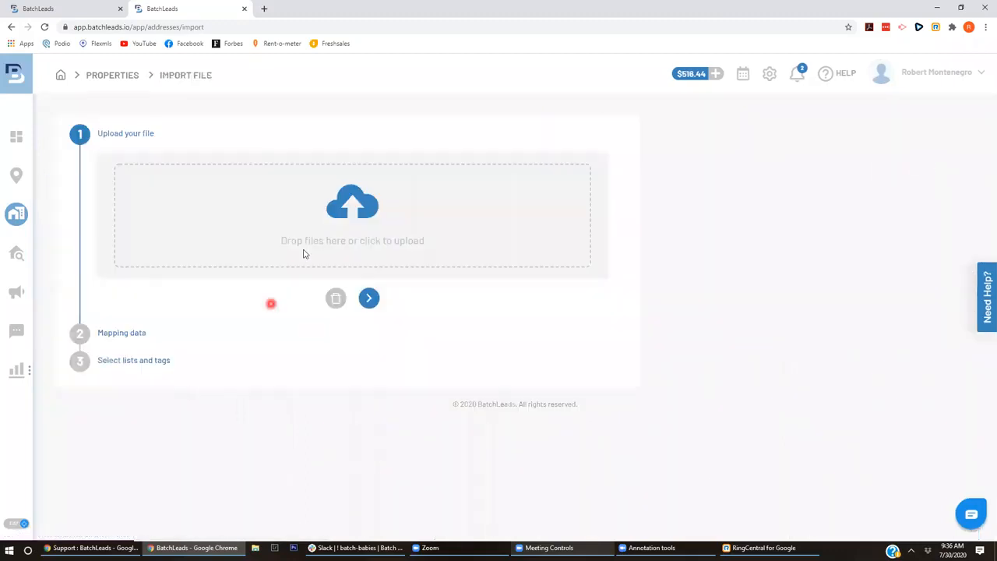
{"action": "left_click", "coordinate": [318, 242]}
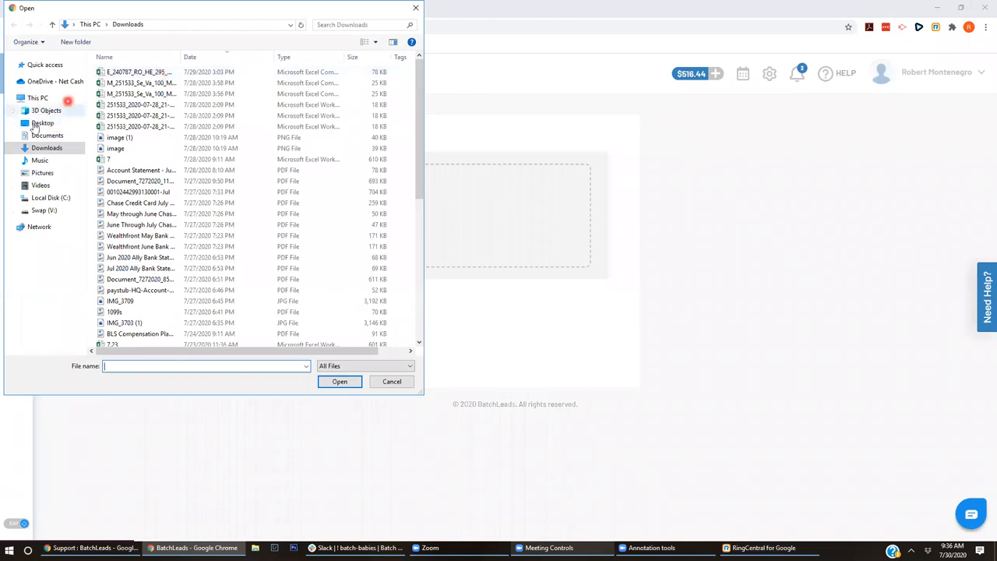
{"action": "left_click", "coordinate": [140, 72]}
{"action": "left_click", "coordinate": [348, 381]}
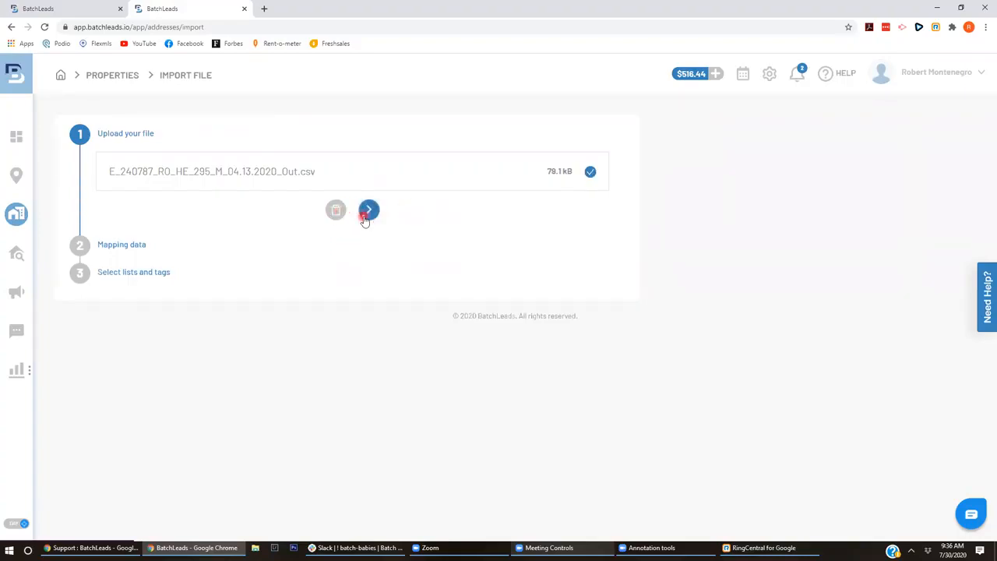
{"action": "left_click", "coordinate": [365, 217]}
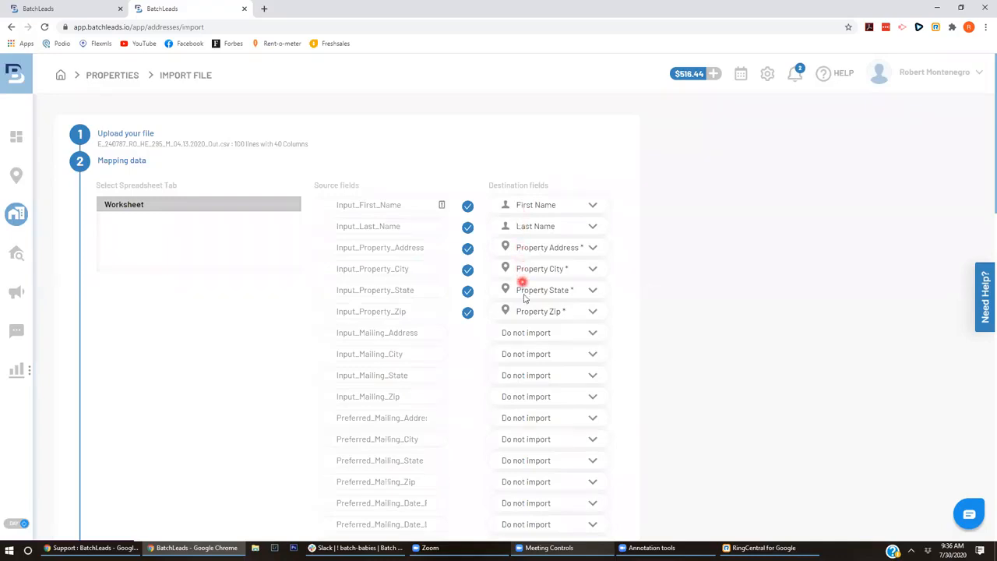
{"action": "scroll", "coordinate": [984, 326], "scroll_direction": "down", "scroll_amount": 7}
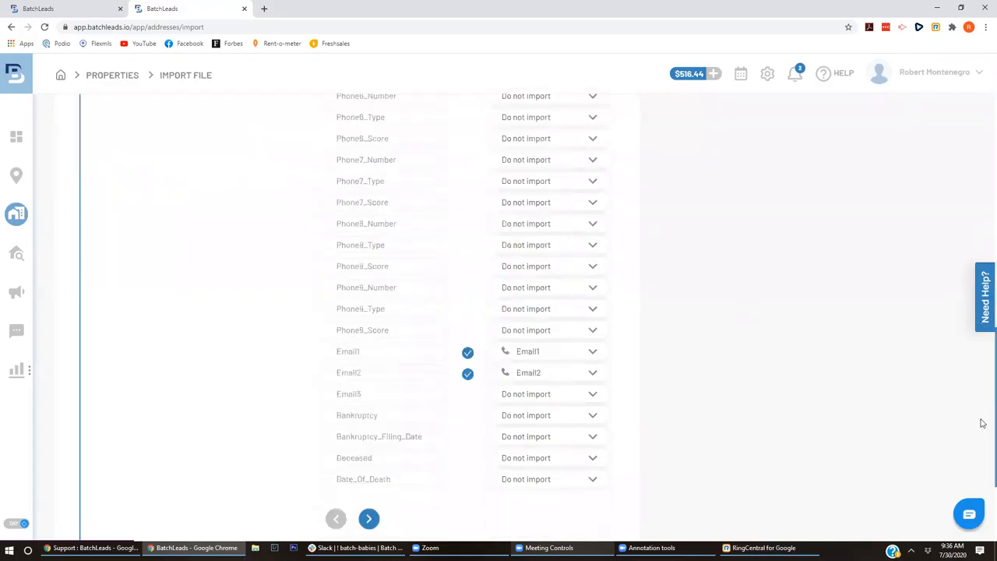
{"action": "scroll", "coordinate": [371, 364], "scroll_direction": "down", "scroll_amount": 2}
{"action": "left_click", "coordinate": [369, 357]}
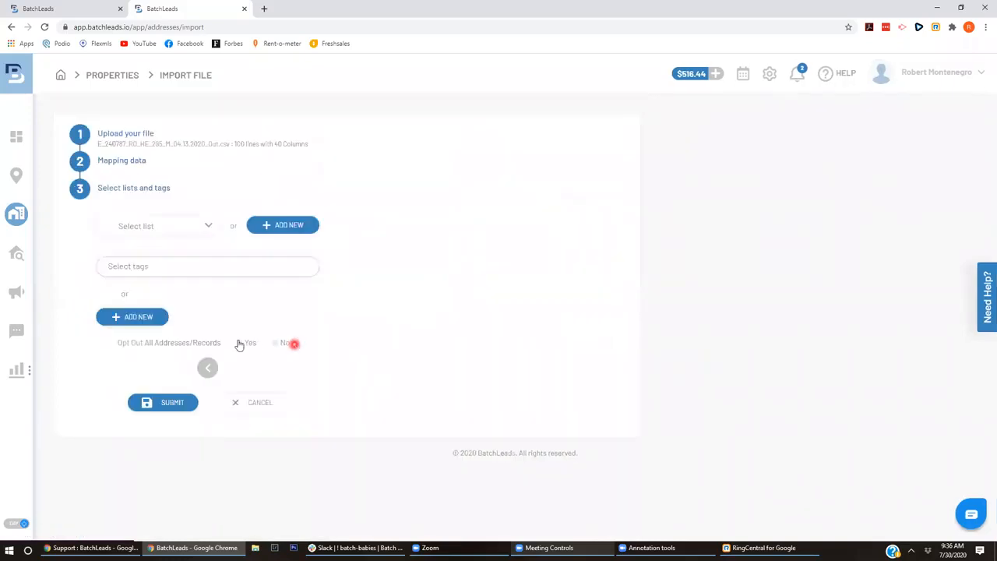
- Assign the imported records to a newly created list named 'Recently Sold'
{"action": "left_click_drag", "start_coordinate": [118, 343], "coordinate": [299, 342]}
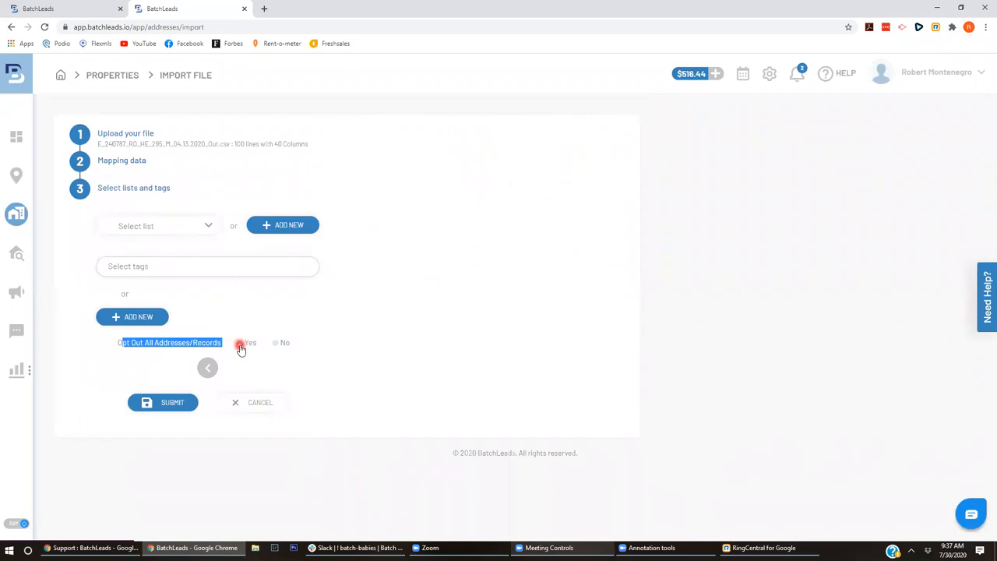
{"action": "left_click", "coordinate": [180, 226]}
{"action": "left_click", "coordinate": [241, 204]}
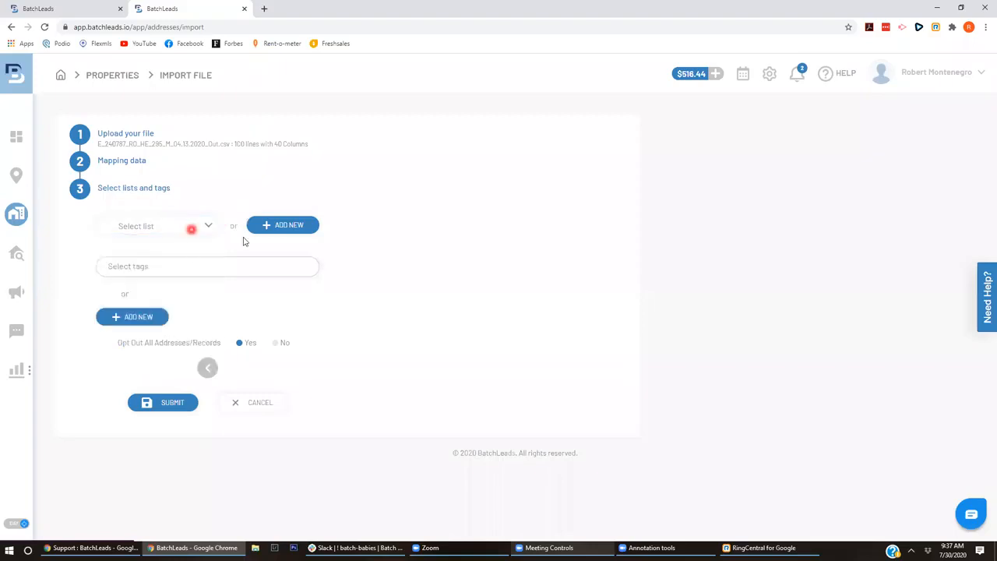
{"action": "left_click", "coordinate": [270, 227]}
{"action": "left_click", "coordinate": [457, 286]}
{"action": "type", "text": "Recent"}
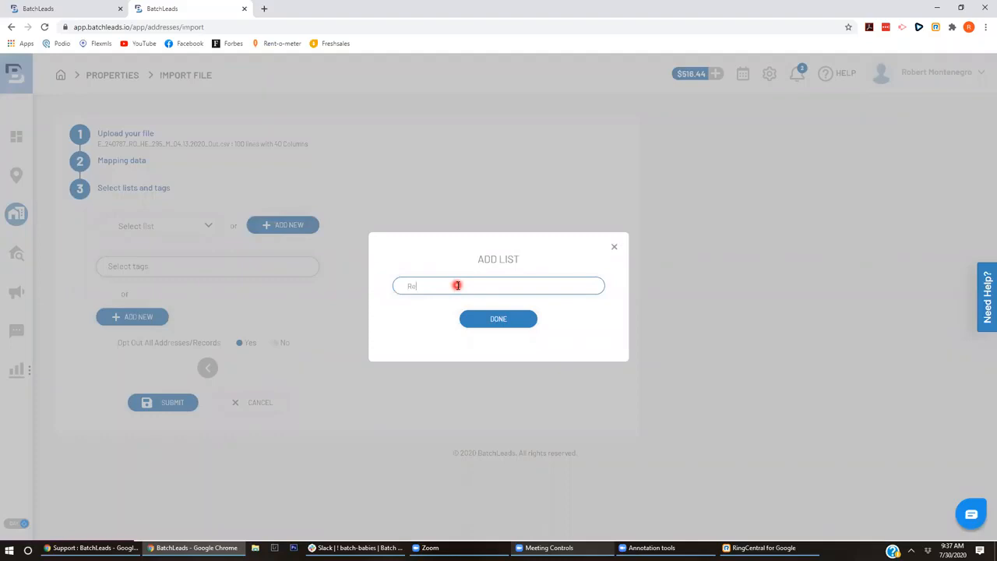
{"action": "type", "text": "ly Sold"}
{"action": "left_click", "coordinate": [510, 321]}
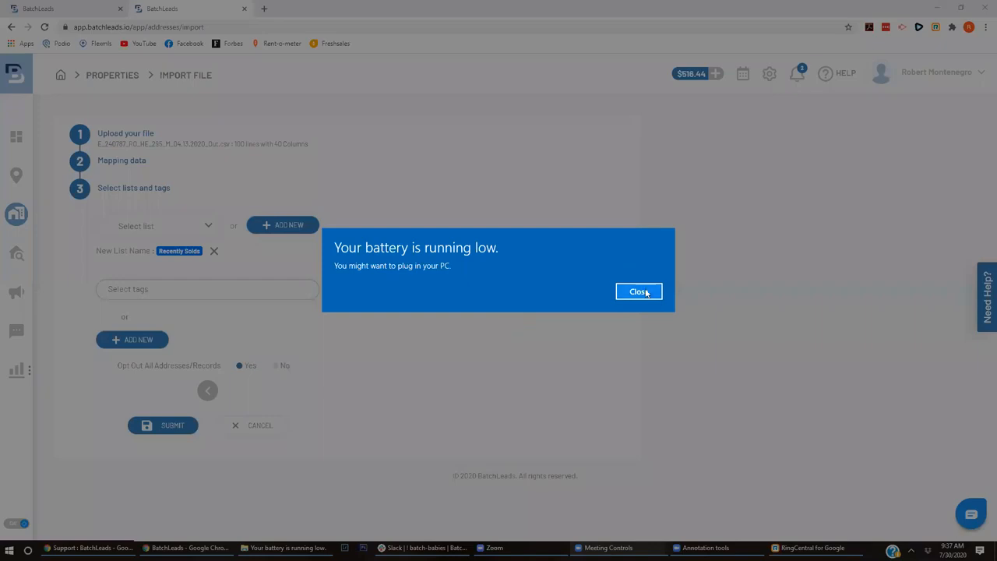
{"action": "left_click", "coordinate": [652, 290]}
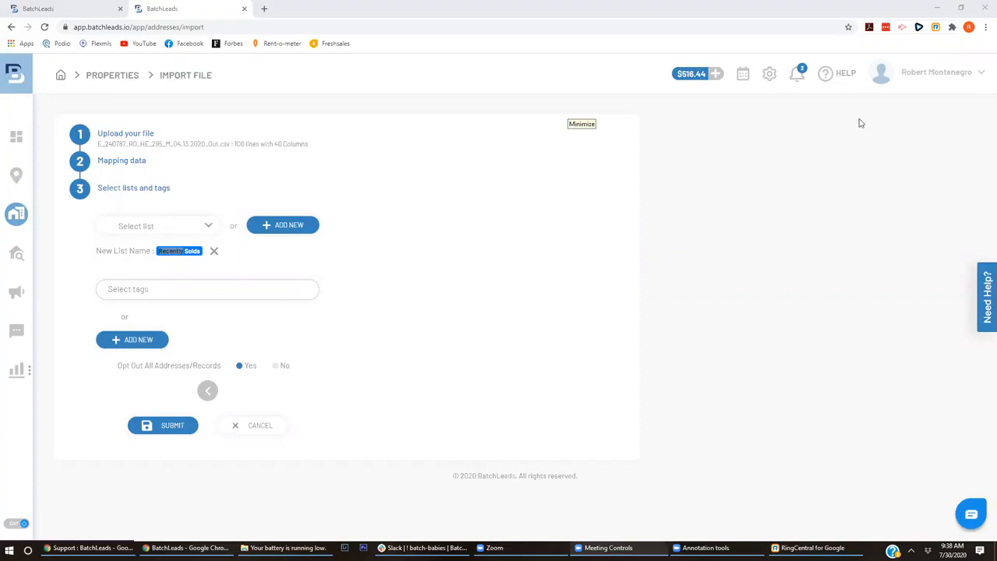
- Open Integrations settings and scroll down to the Zapier integration details
{"action": "left_click", "coordinate": [769, 75]}
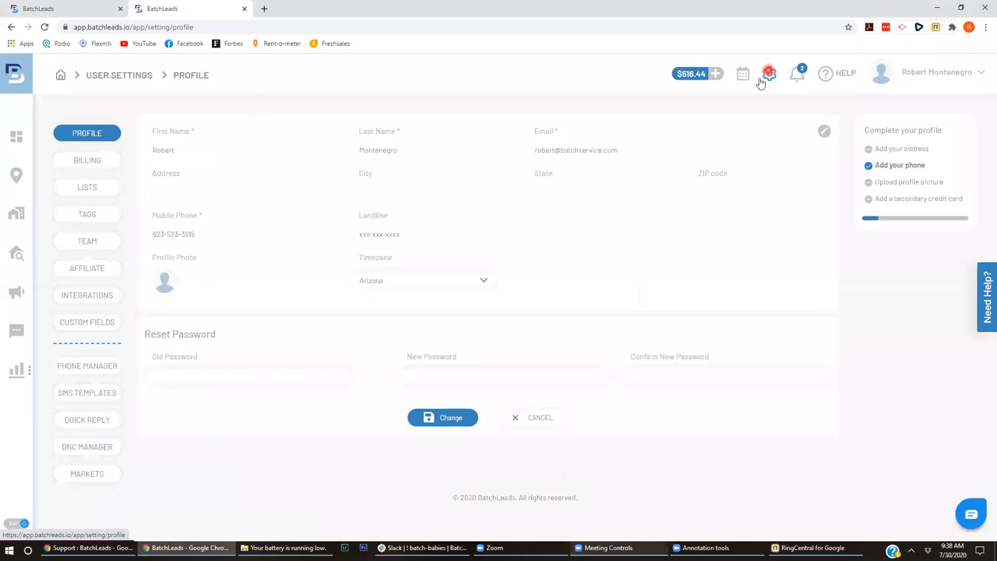
{"action": "left_click", "coordinate": [944, 73]}
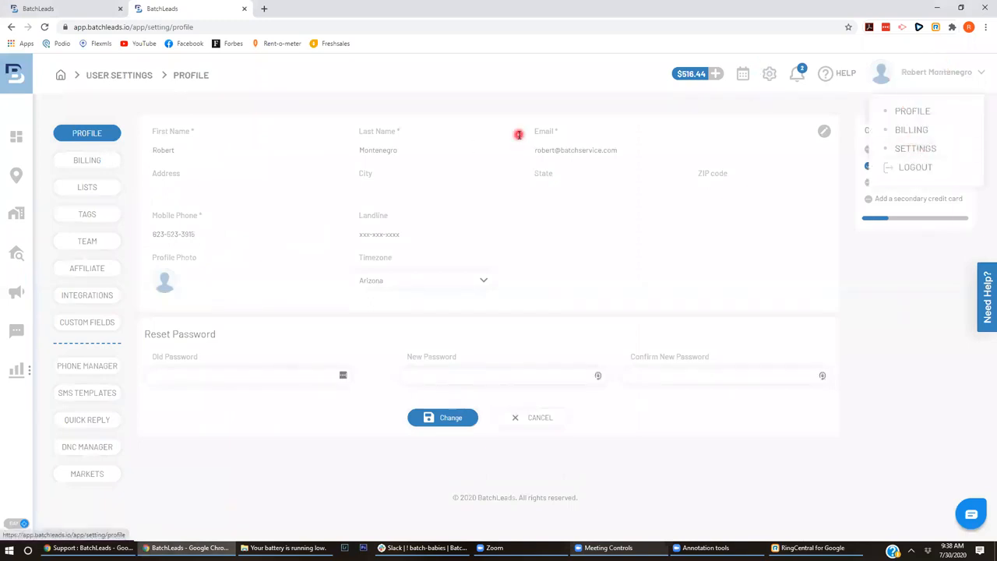
{"action": "left_click", "coordinate": [477, 146]}
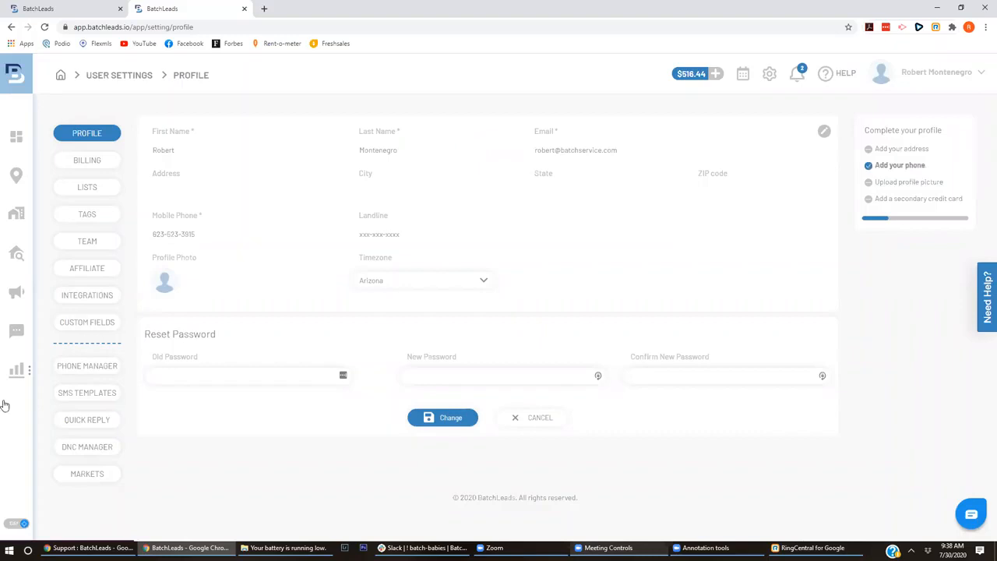
{"action": "left_click", "coordinate": [105, 293]}
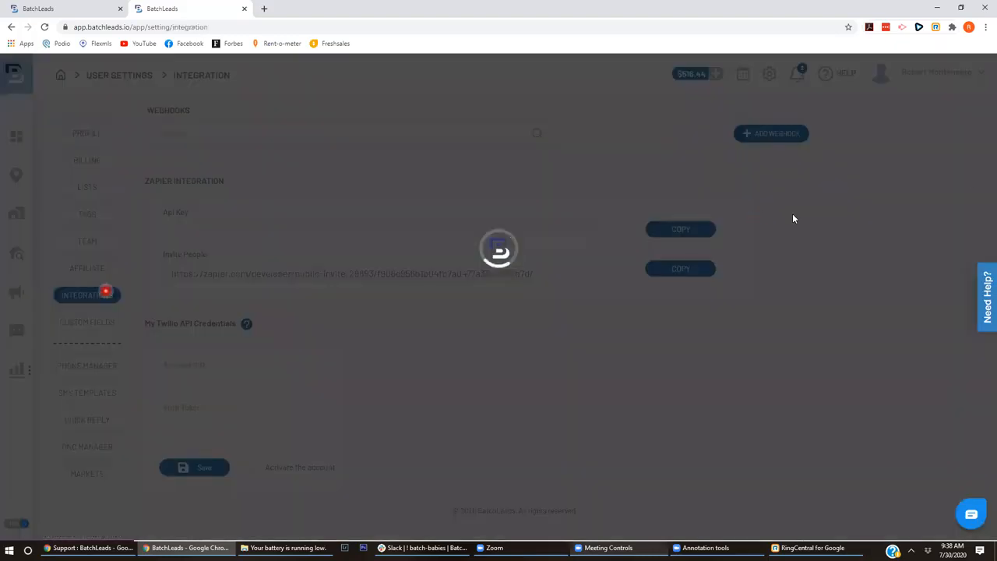
{"action": "left_click", "coordinate": [972, 179]}
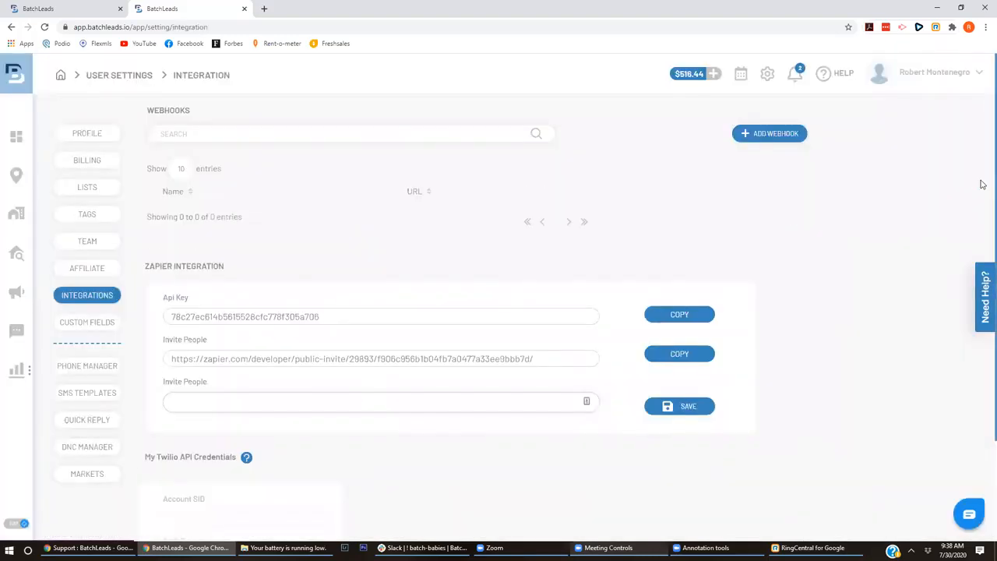
{"action": "scroll", "coordinate": [983, 234], "scroll_direction": "down", "scroll_amount": 2}
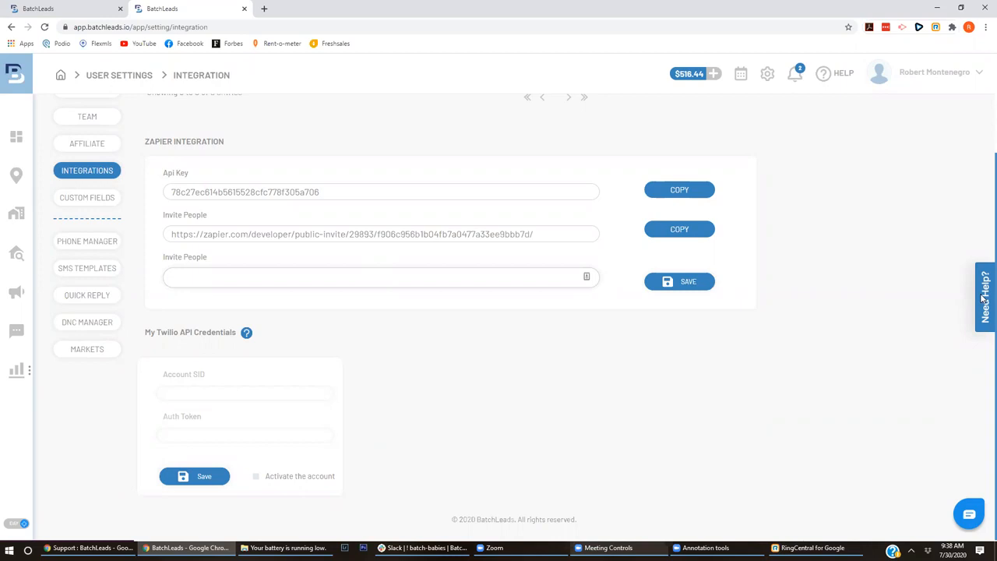
{"action": "left_click", "coordinate": [557, 440]}
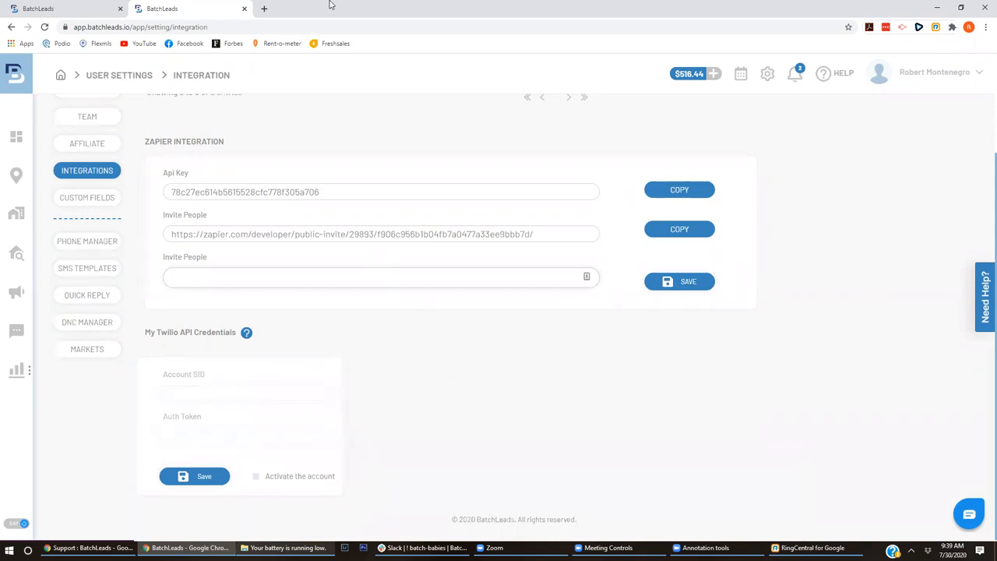
- Check the empty Twilio Account SID and Auth Token fields, then open Phone Manager
{"action": "left_click", "coordinate": [195, 395]}
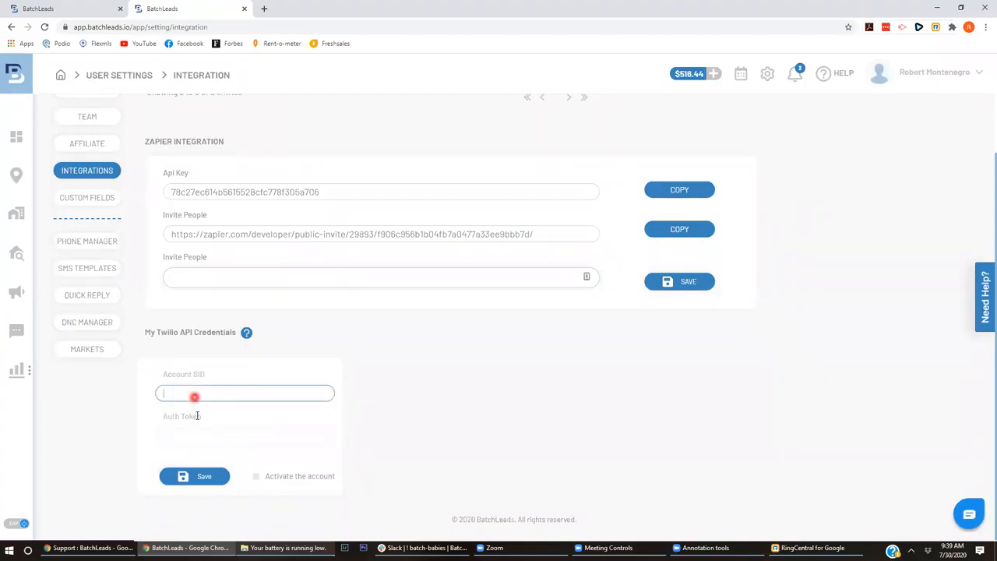
{"action": "left_click", "coordinate": [209, 433]}
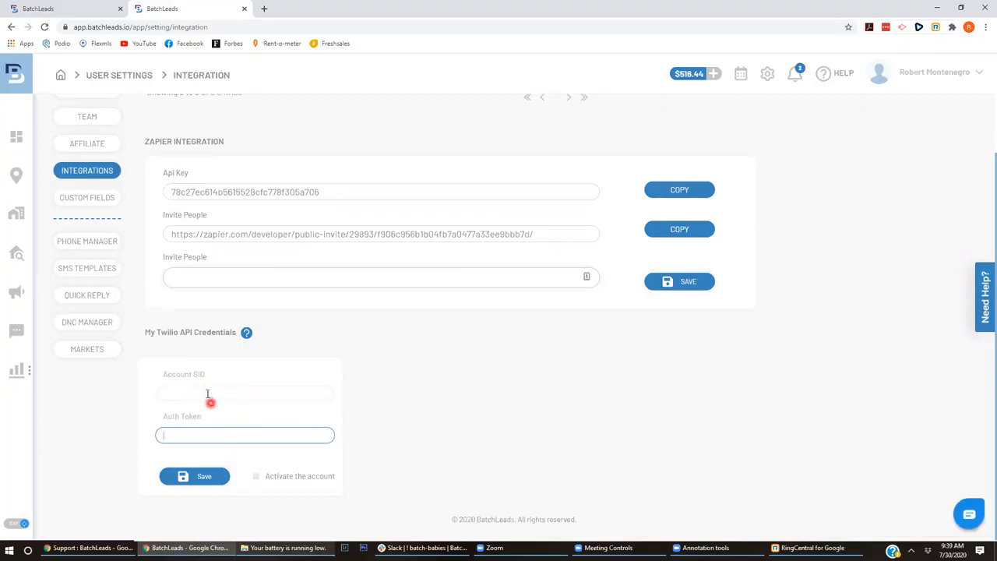
{"action": "left_click", "coordinate": [81, 247]}
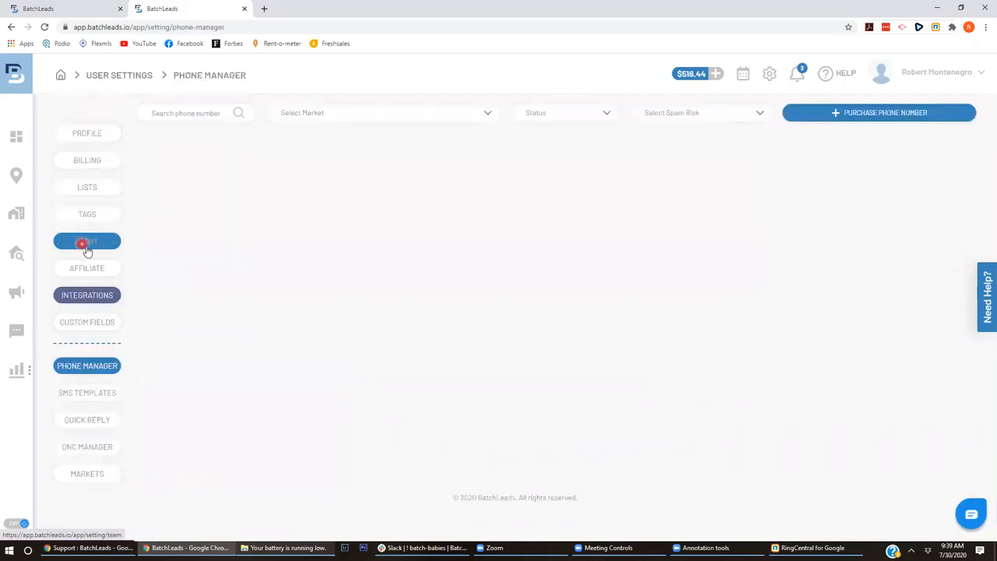
{"action": "left_click", "coordinate": [851, 119]}
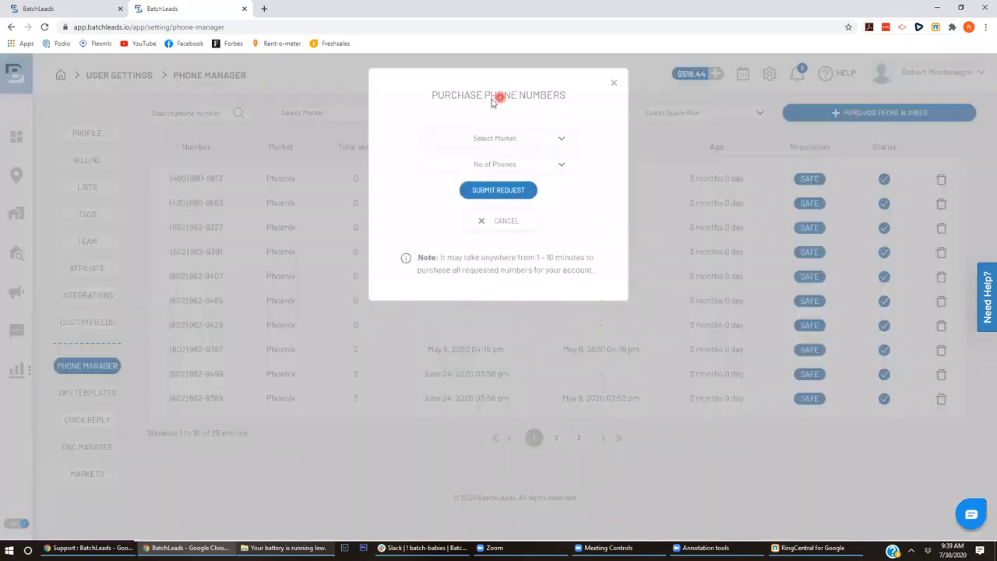
{"action": "left_click", "coordinate": [508, 162]}
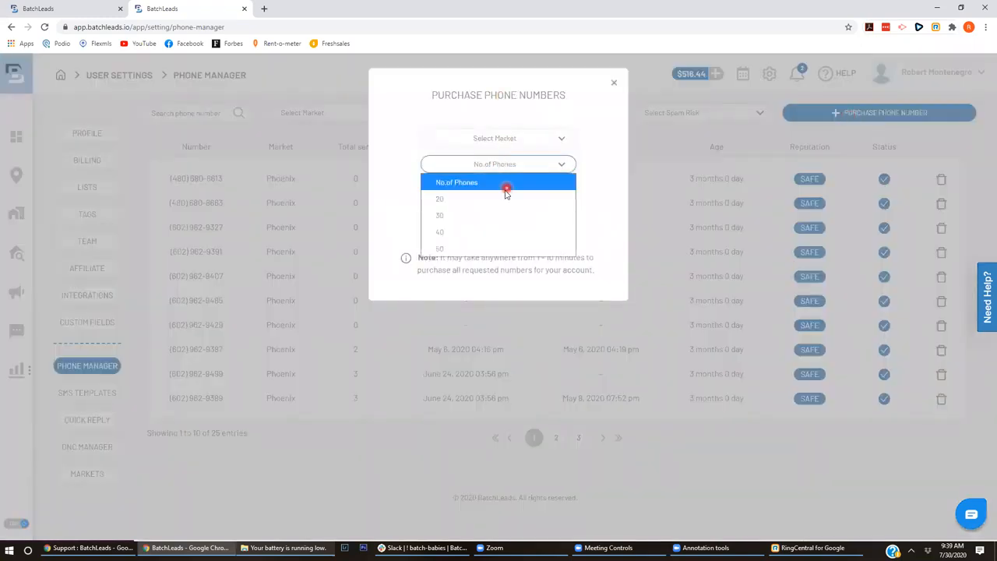
{"action": "left_click", "coordinate": [506, 198]}
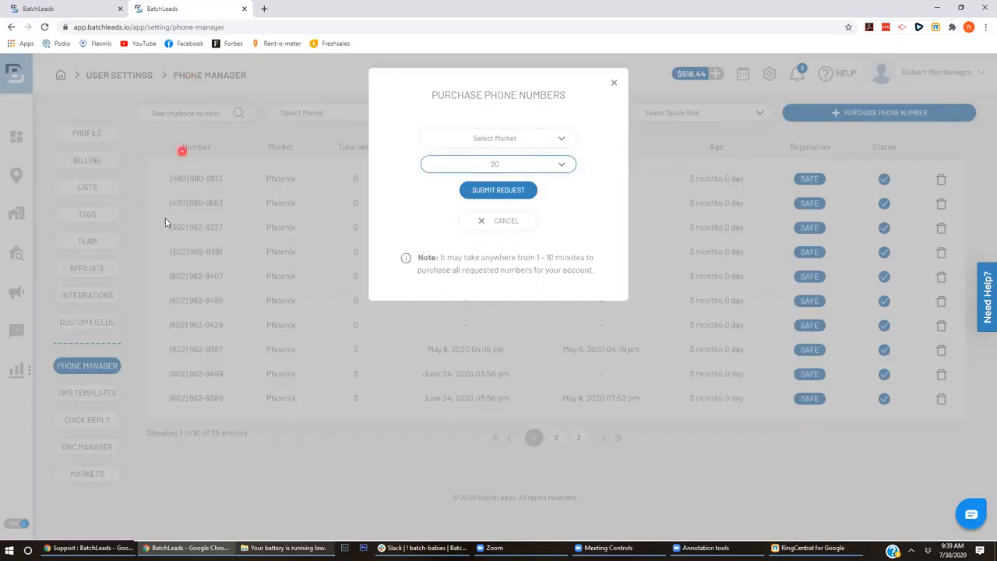
{"action": "left_click", "coordinate": [505, 222]}
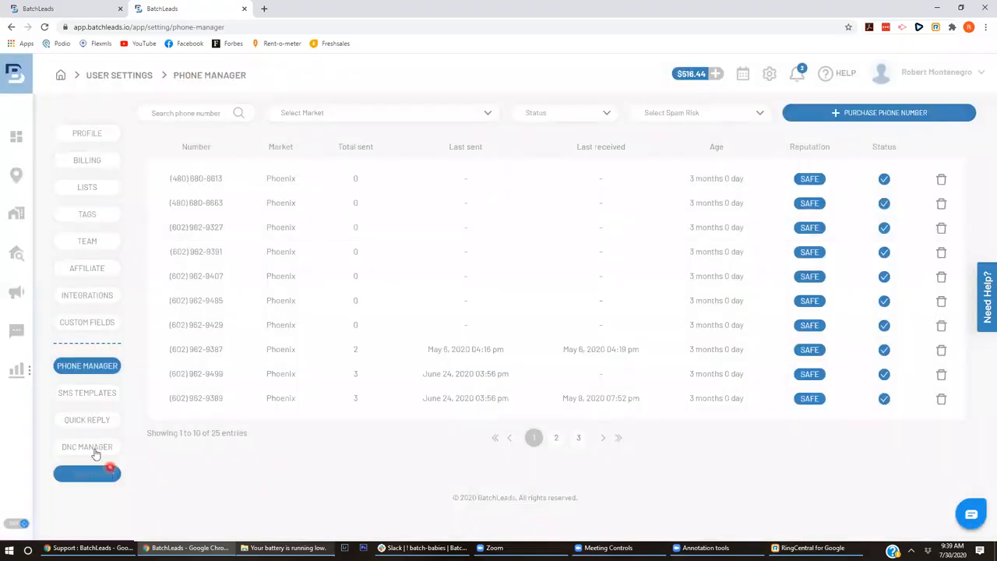
{"action": "left_click", "coordinate": [87, 297]}
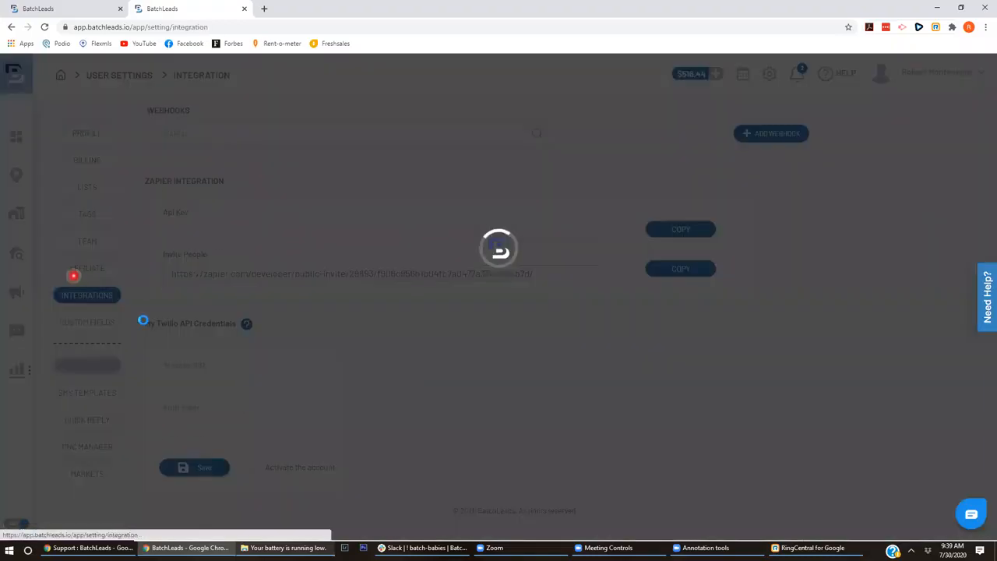
- Recheck the Twilio Account SID field, then view Phone Manager's 25 Phoenix numbers
{"action": "scroll", "coordinate": [983, 311], "scroll_direction": "down", "scroll_amount": 2}
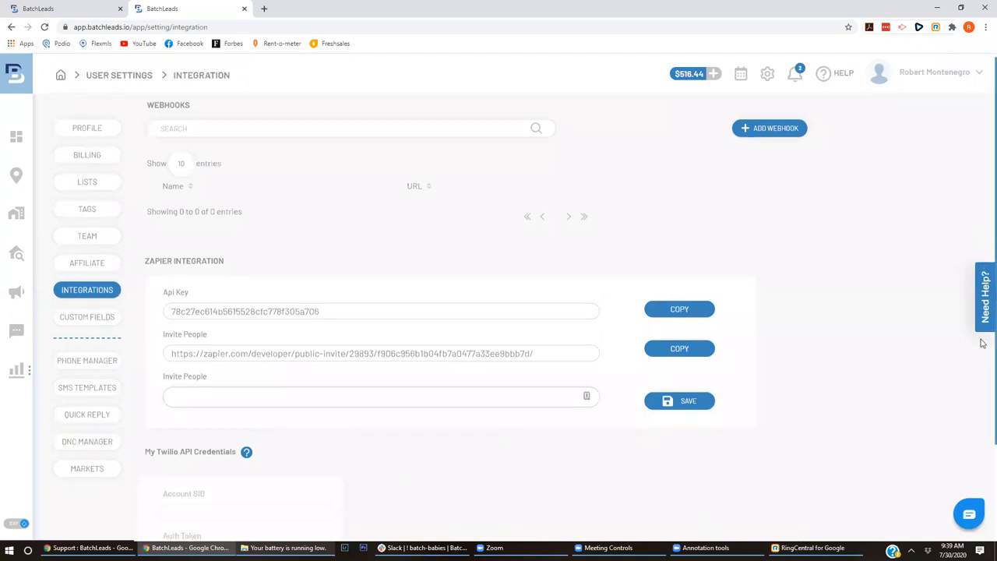
{"action": "left_click", "coordinate": [244, 397]}
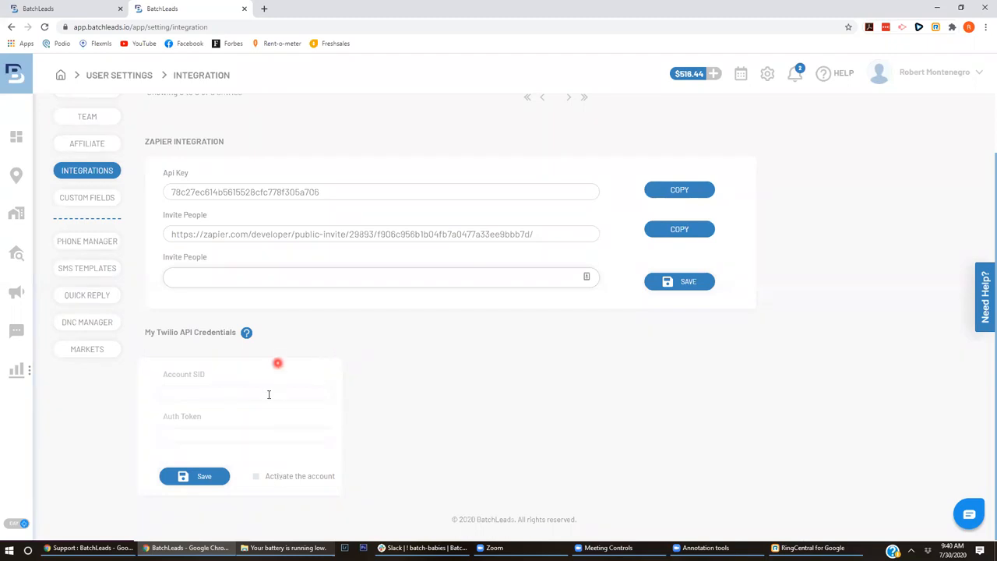
{"action": "left_click", "coordinate": [92, 240]}
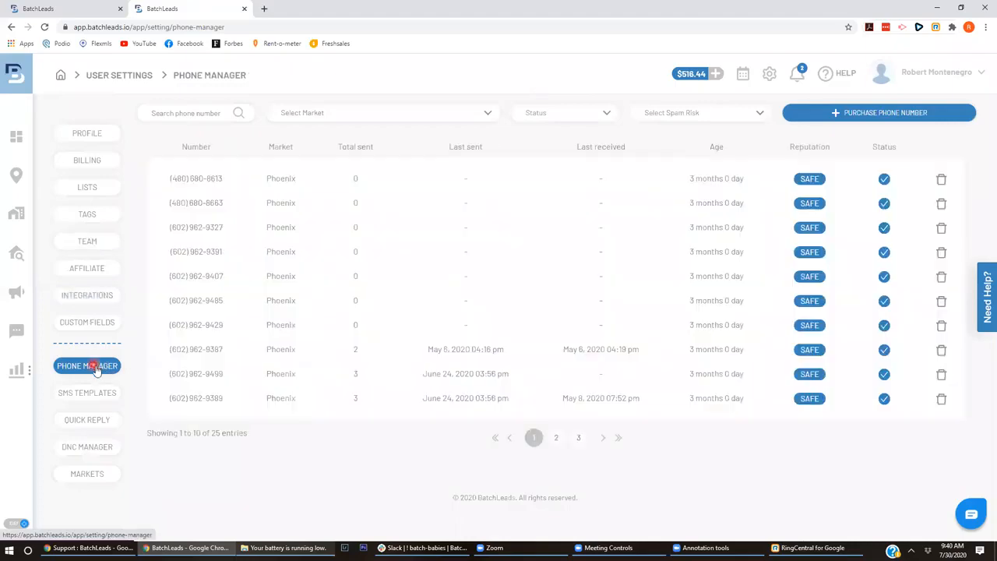
{"action": "left_click", "coordinate": [870, 116]}
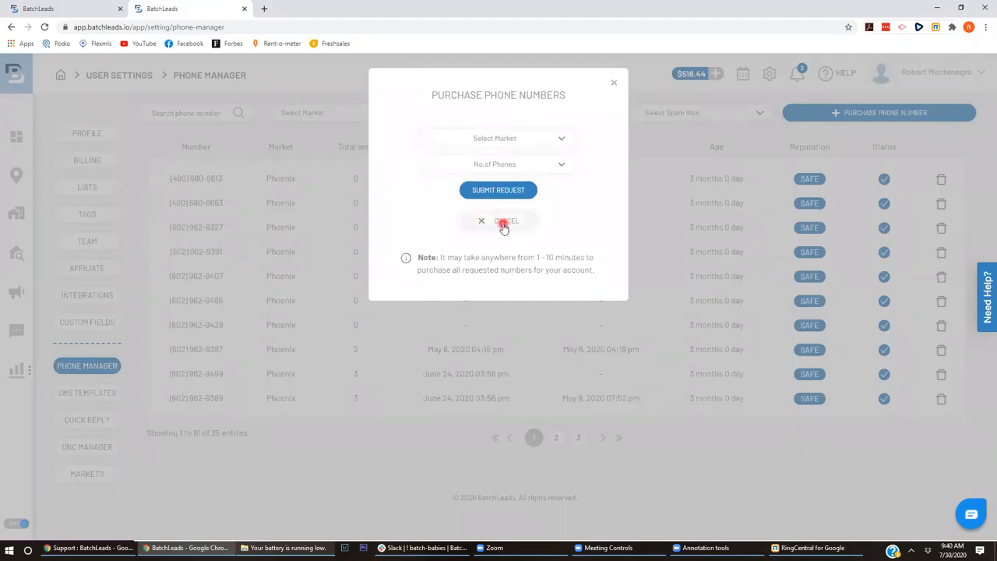
{"action": "left_click", "coordinate": [504, 164]}
{"action": "left_click", "coordinate": [397, 175]}
{"action": "left_click", "coordinate": [431, 178]}
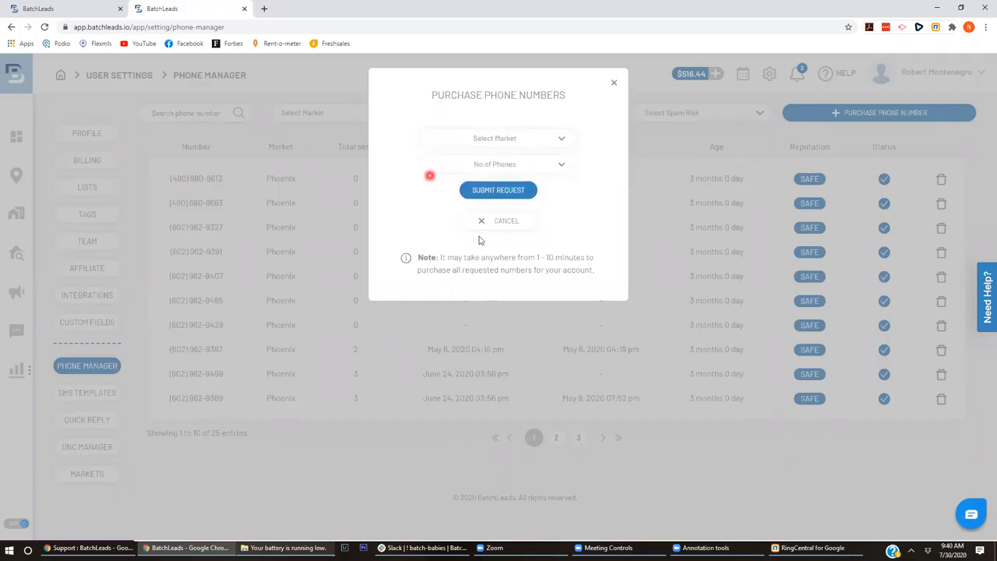
{"action": "left_click", "coordinate": [518, 219]}
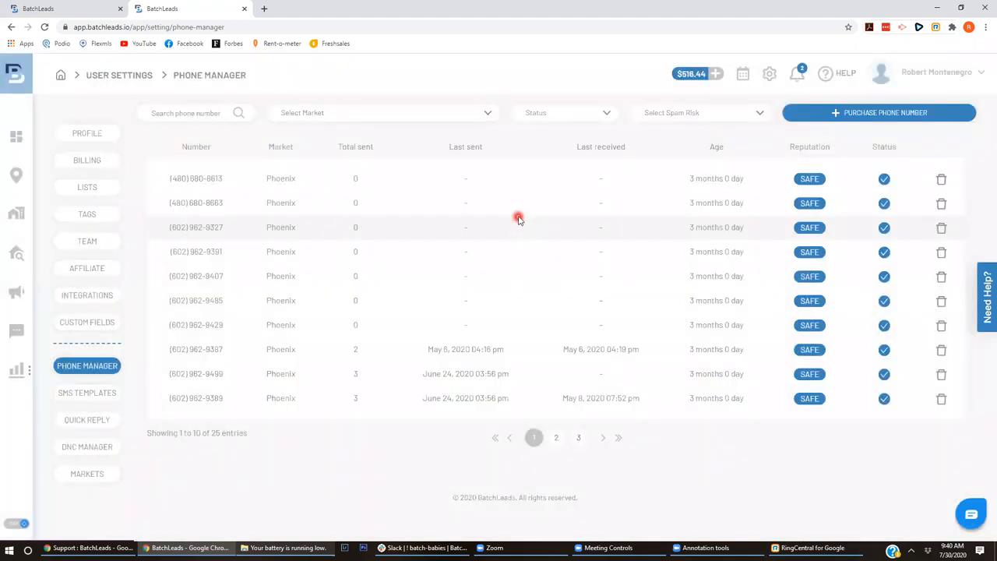